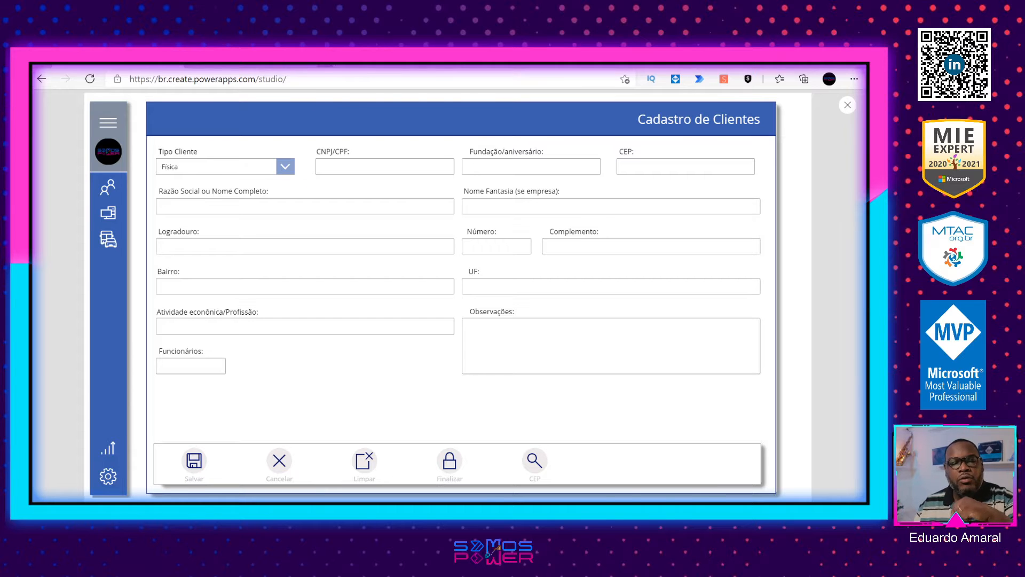
Step: Search the web for viacep, open the ViaCEP website and examine the JSON example under Formatos de Retorno
key(ctrl+t)
text(viacep)
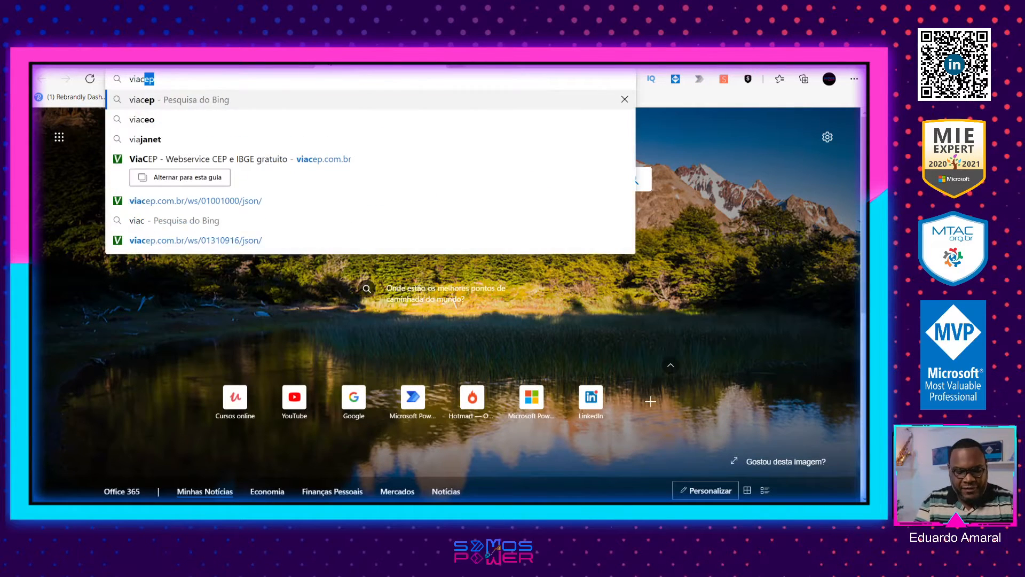
key(Return)
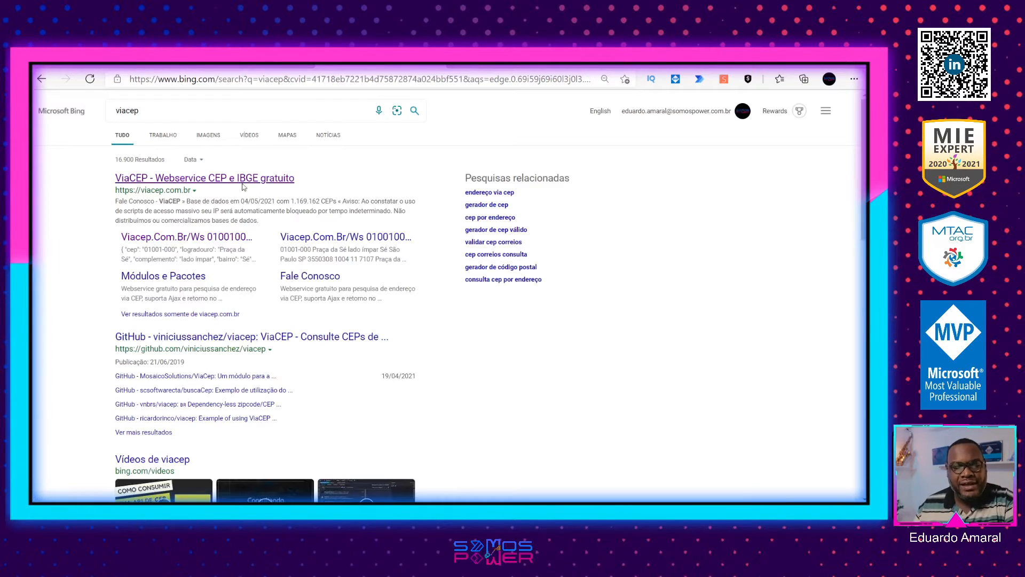
click(199, 179)
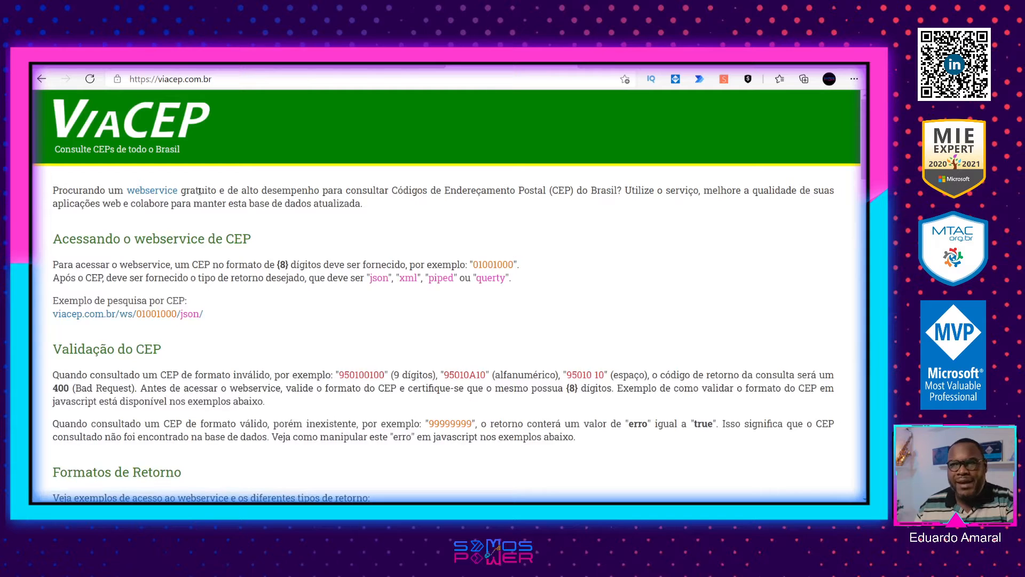
scroll(240, 287, down, 3)
scroll(240, 287, down, 2)
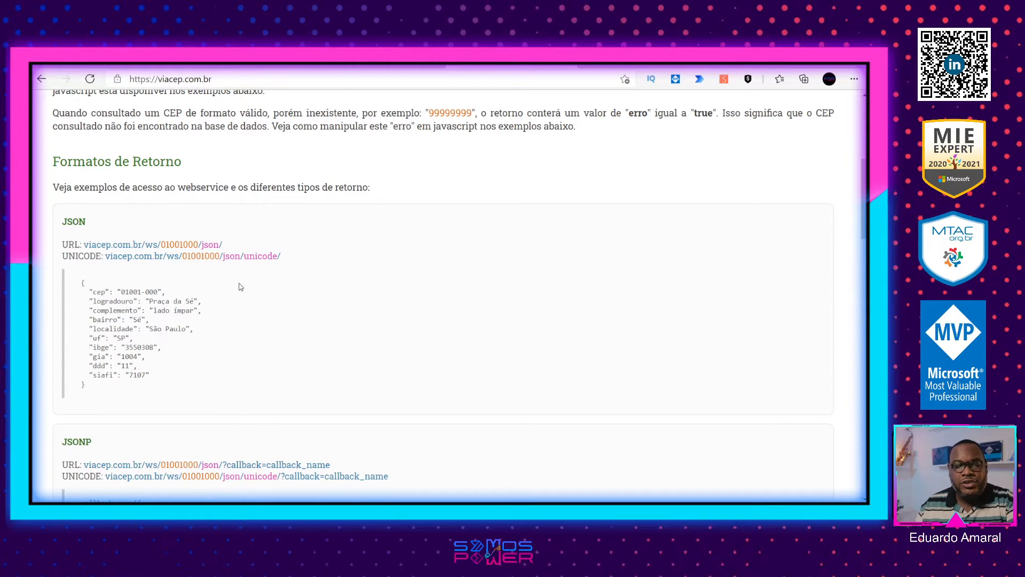
scroll(241, 286, down, 1)
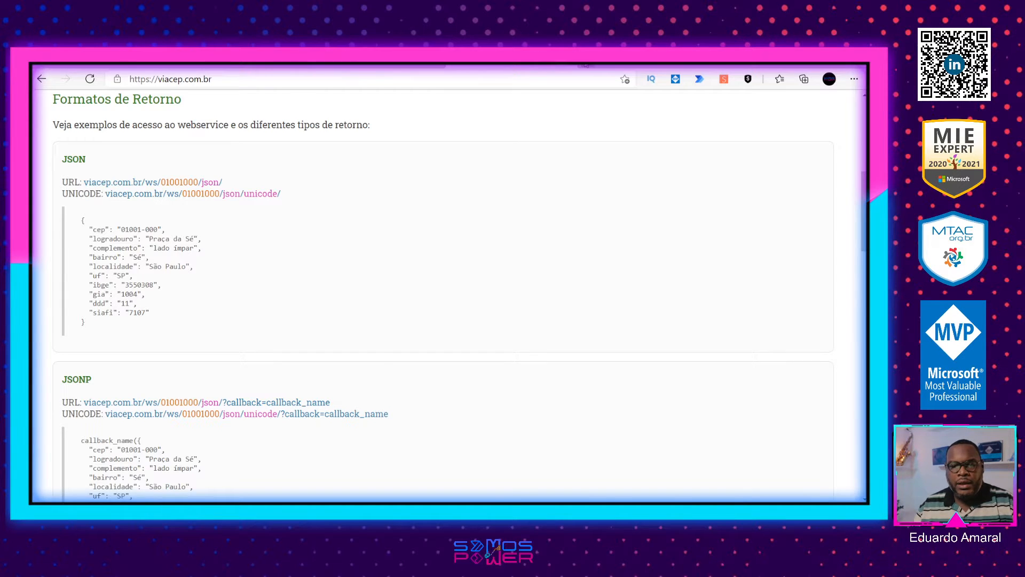
Step: Search the web for "cep avenida paulista" and copy the CEP 01310-916 from the highlighted answer
key(ctrl+t)
text(cep a)
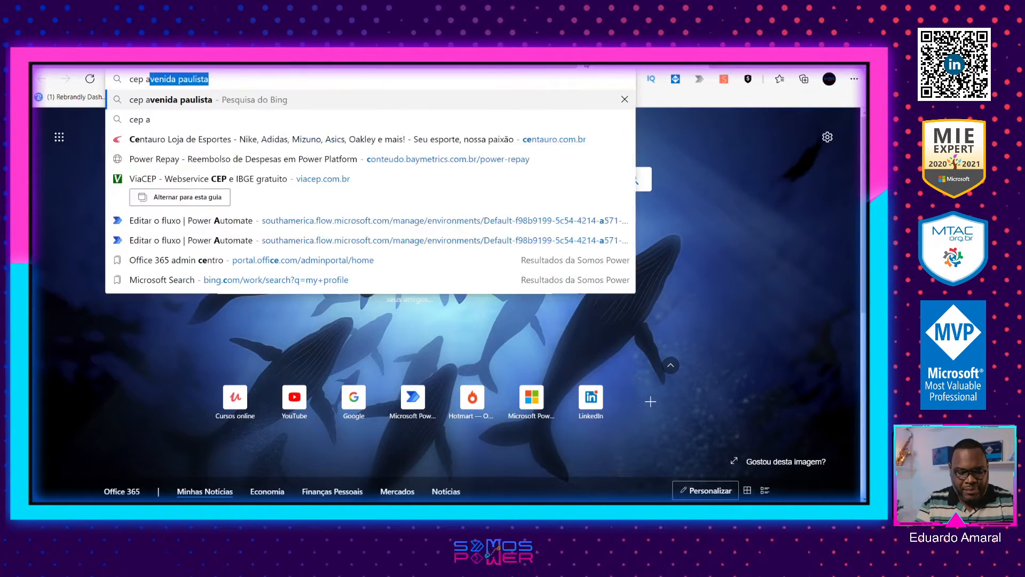
text(venida paul)
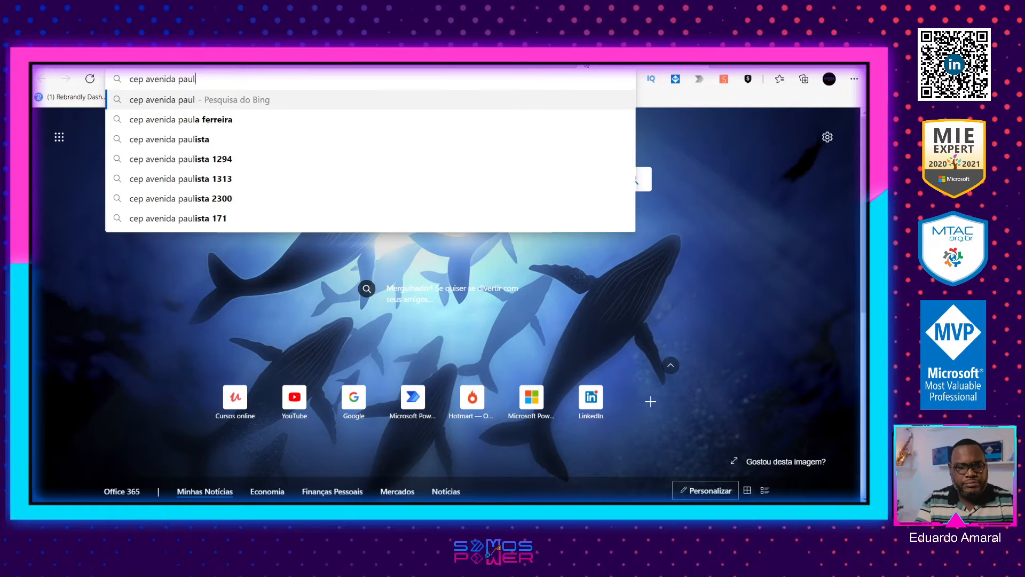
text(ista)
key(Return)
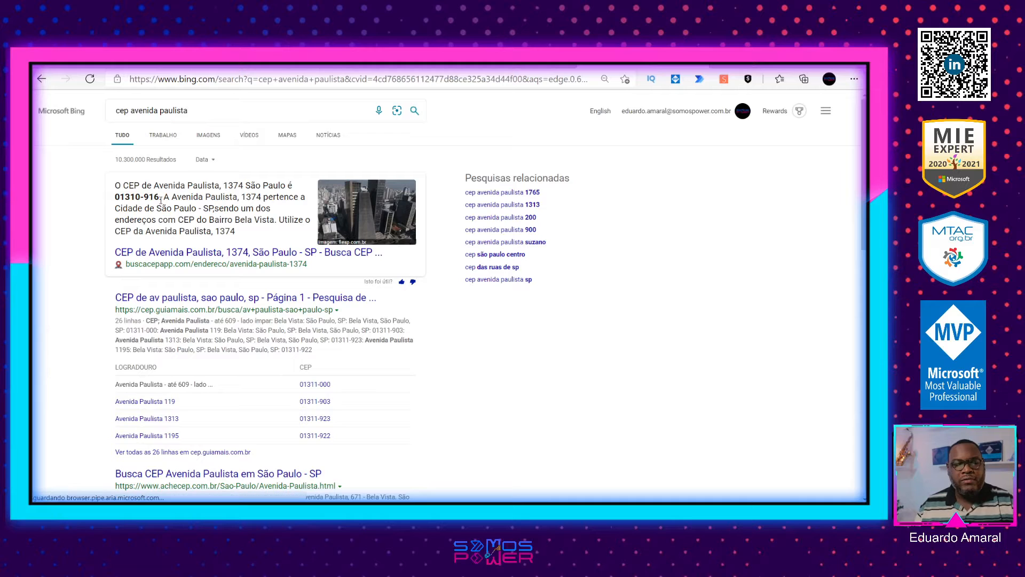
drag(160, 198, 114, 197)
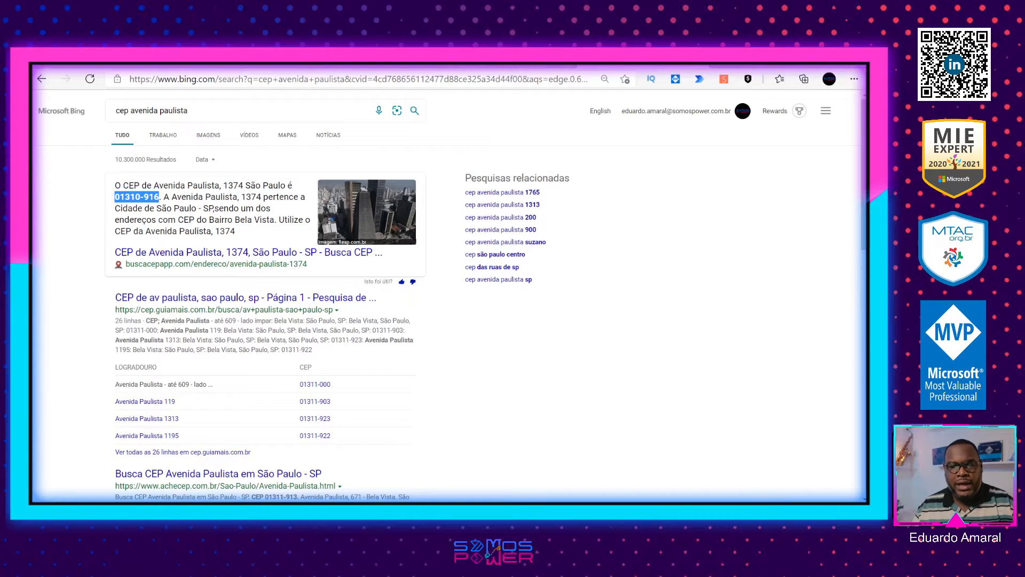
Step: Copy the JSON example URL viacep.com.br/ws/01001000/json/ from the ViaCEP page and open it in a new tab
click(526, 59)
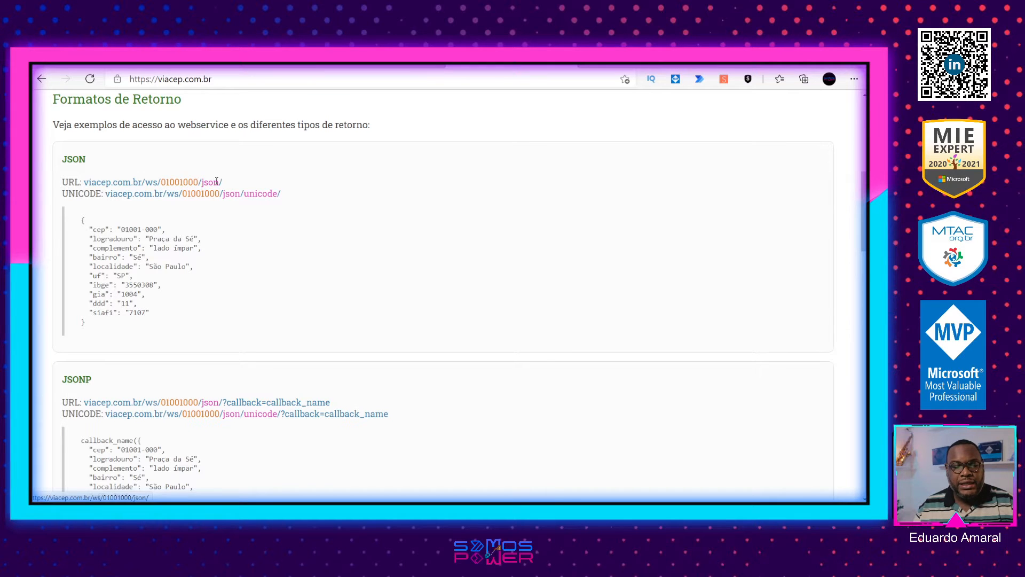
drag(223, 183, 83, 183)
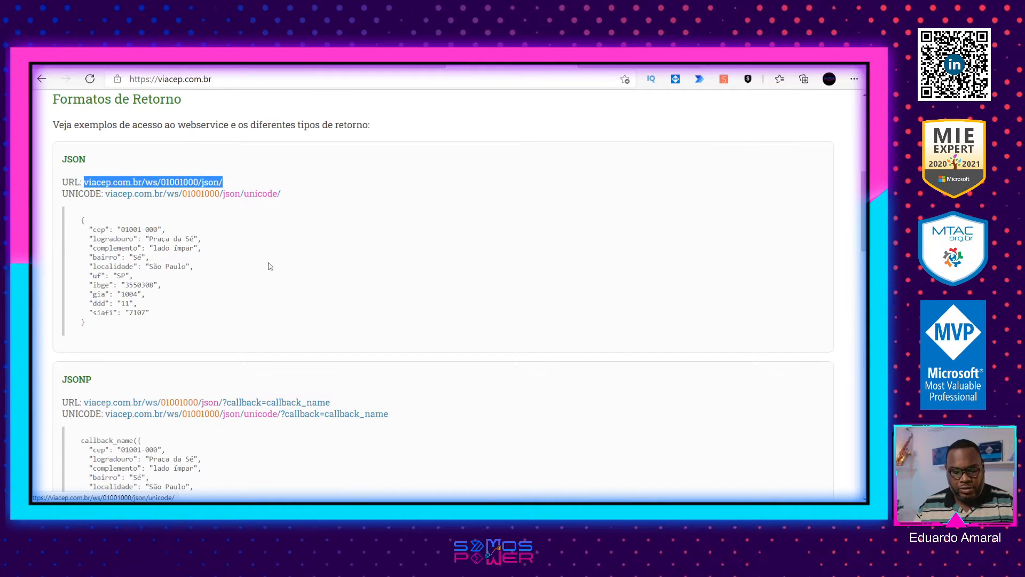
key(ctrl+c)
key(ctrl+t)
key(ctrl+v)
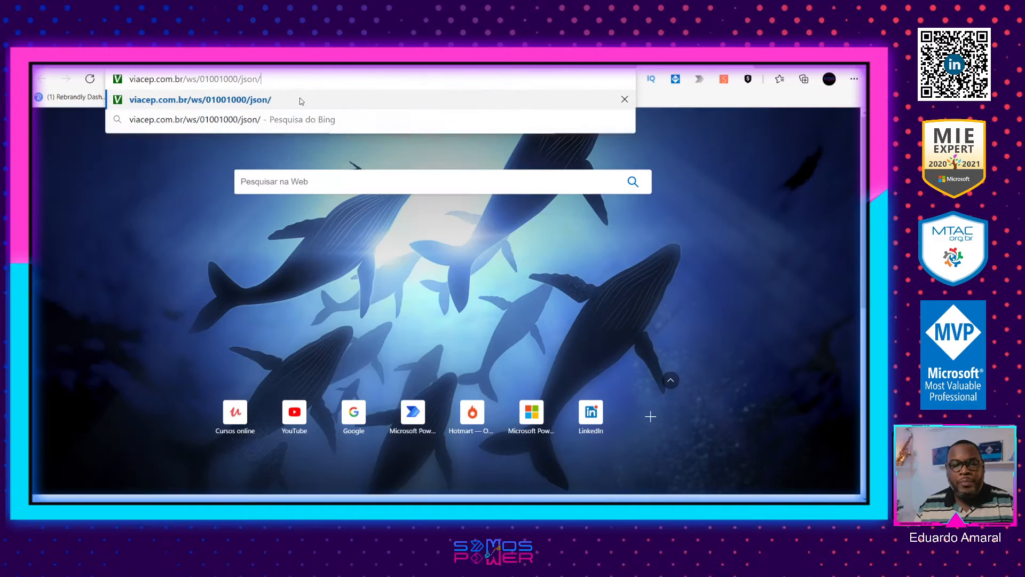
click(297, 102)
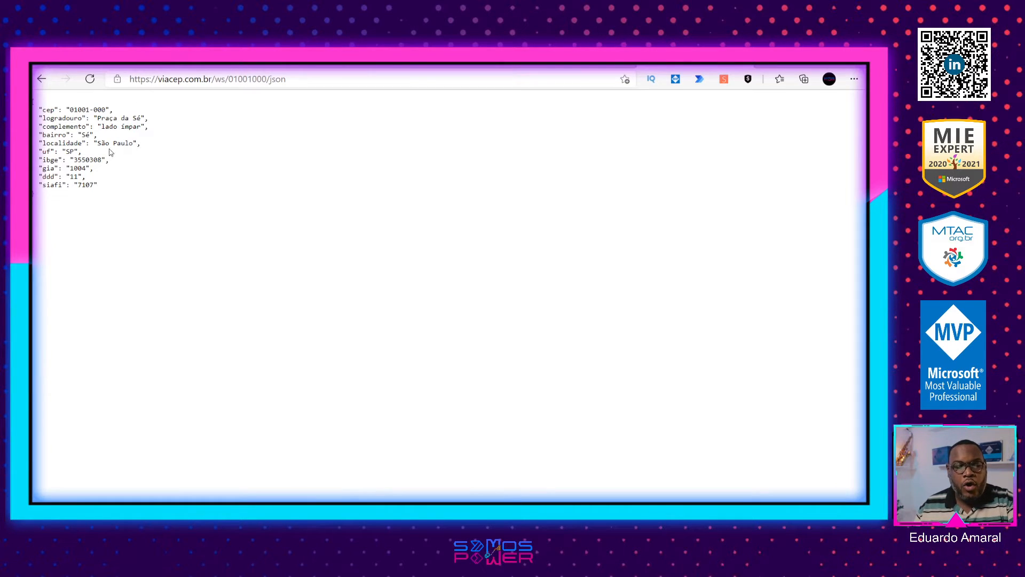
Step: Replace the CEP in the ViaCEP request address with 01310916, without the hyphen, and load its JSON response
click(854, 79)
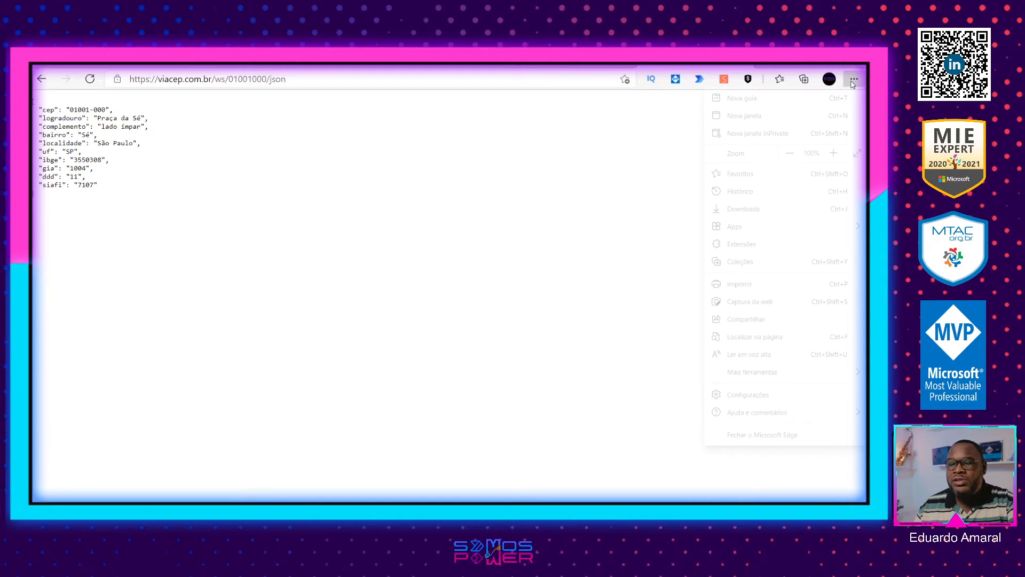
click(834, 153)
click(833, 153)
click(833, 153)
click(833, 153)
click(833, 153)
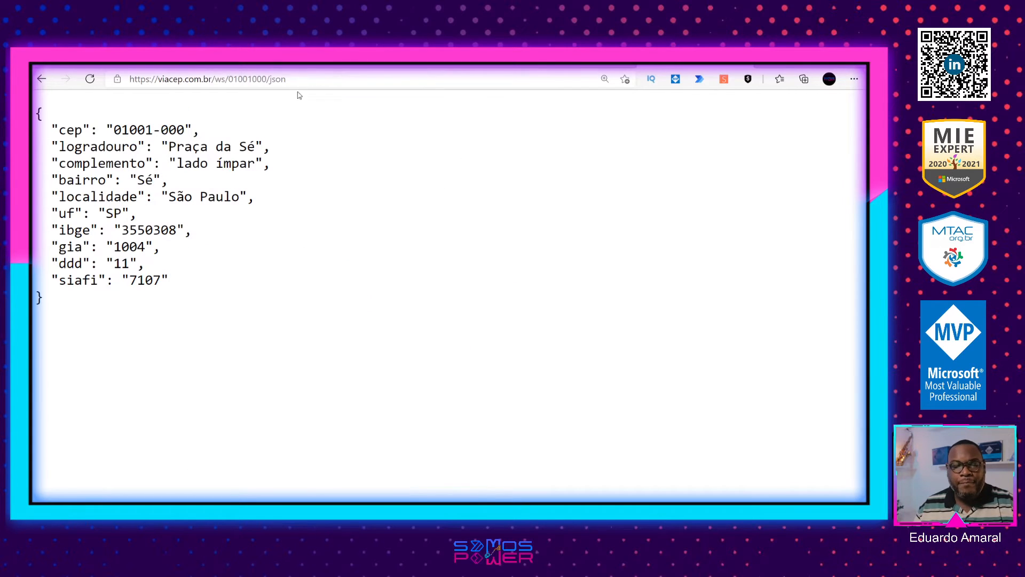
double_click(248, 79)
key(ctrl+v)
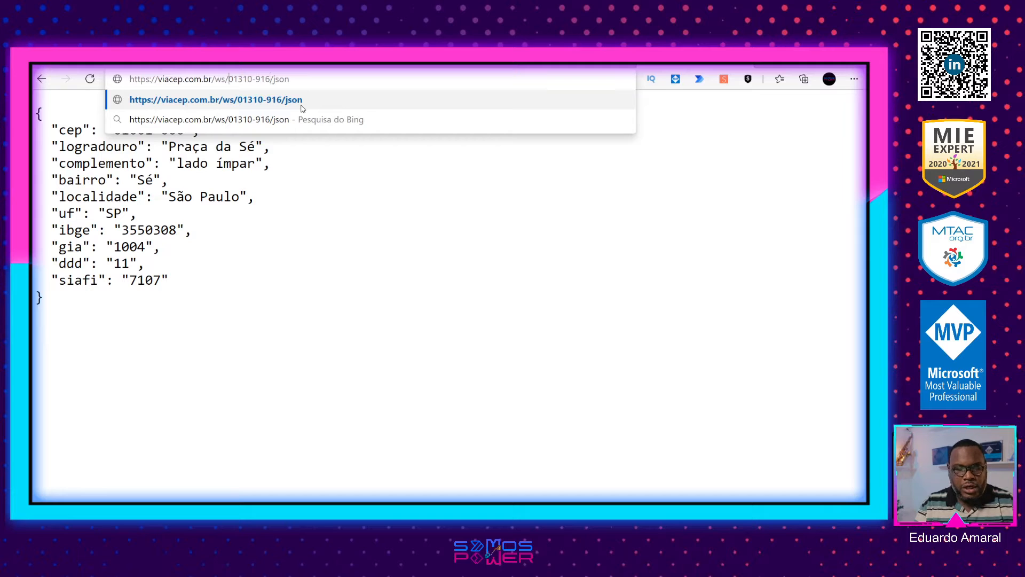
key(BackSpace)
key(Return)
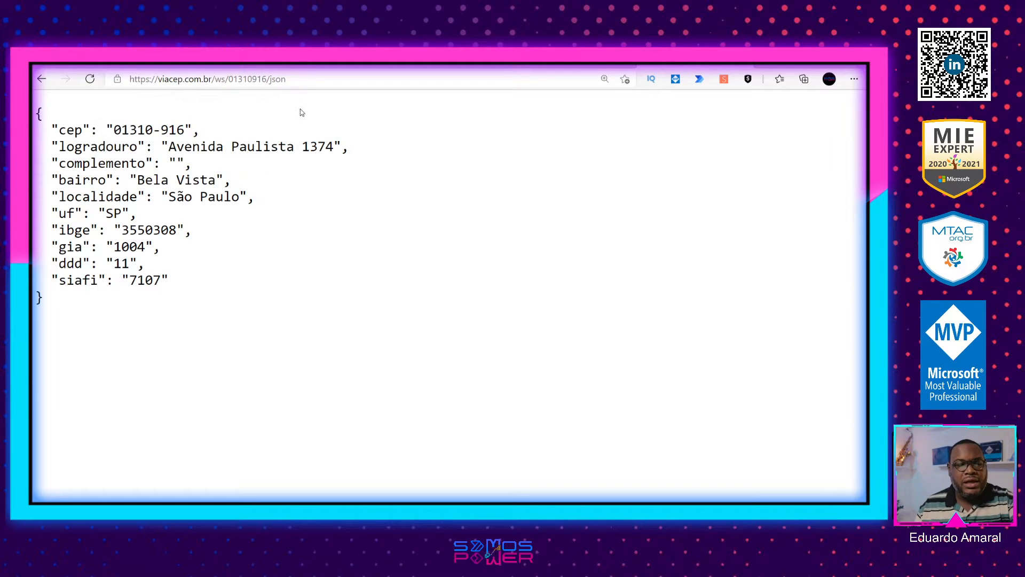
click(322, 80)
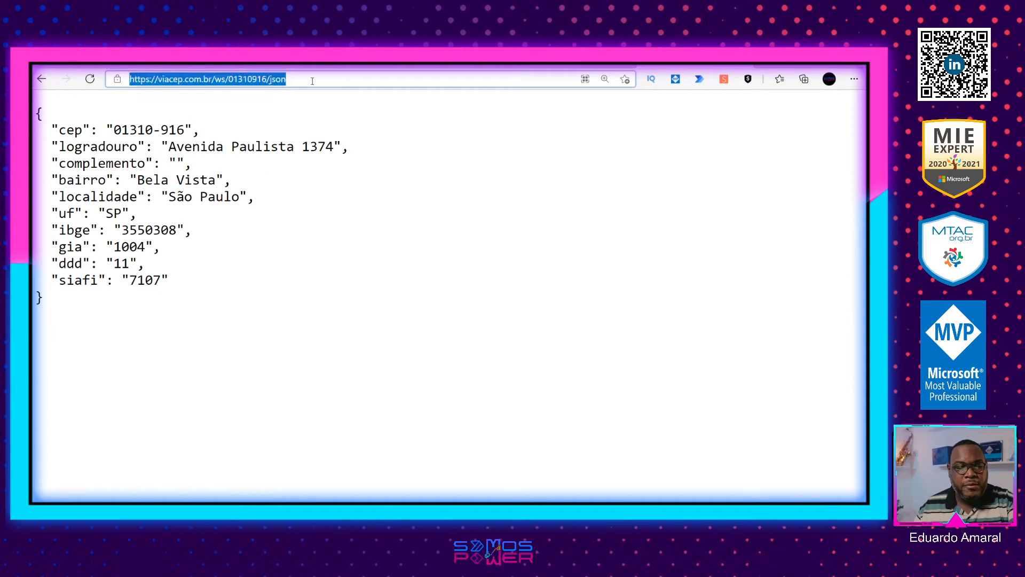
click(322, 80)
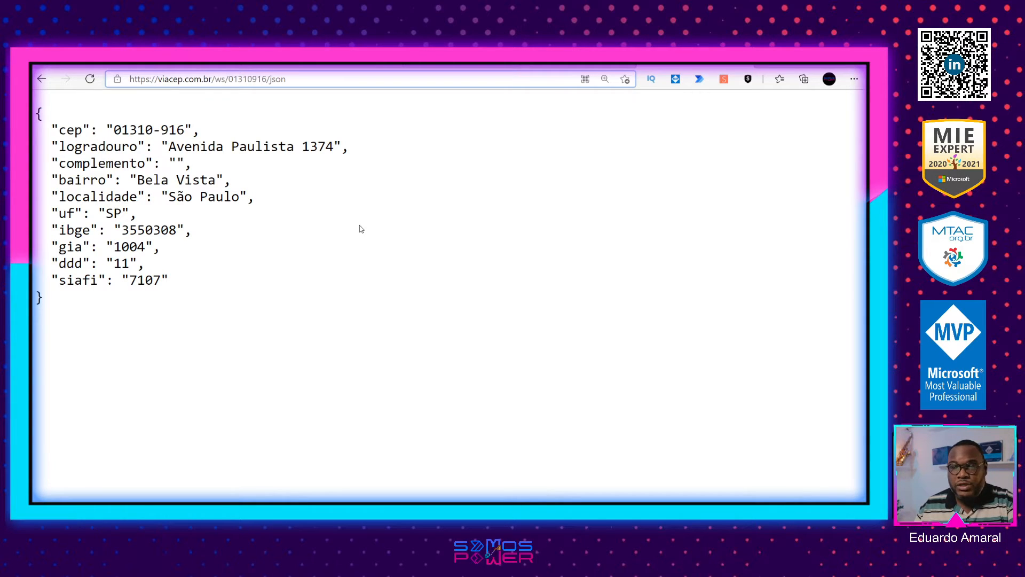
click(248, 65)
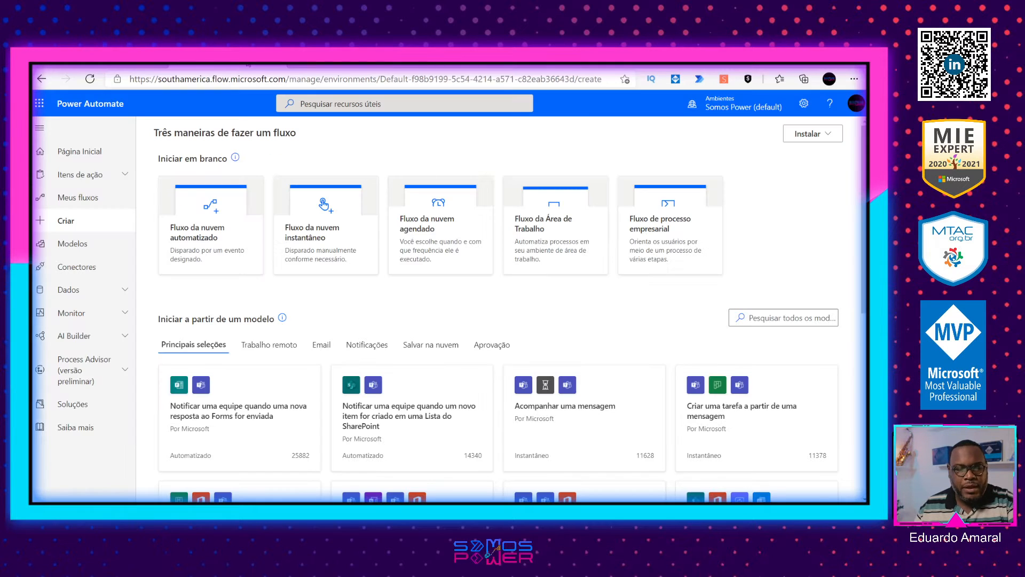
click(694, 65)
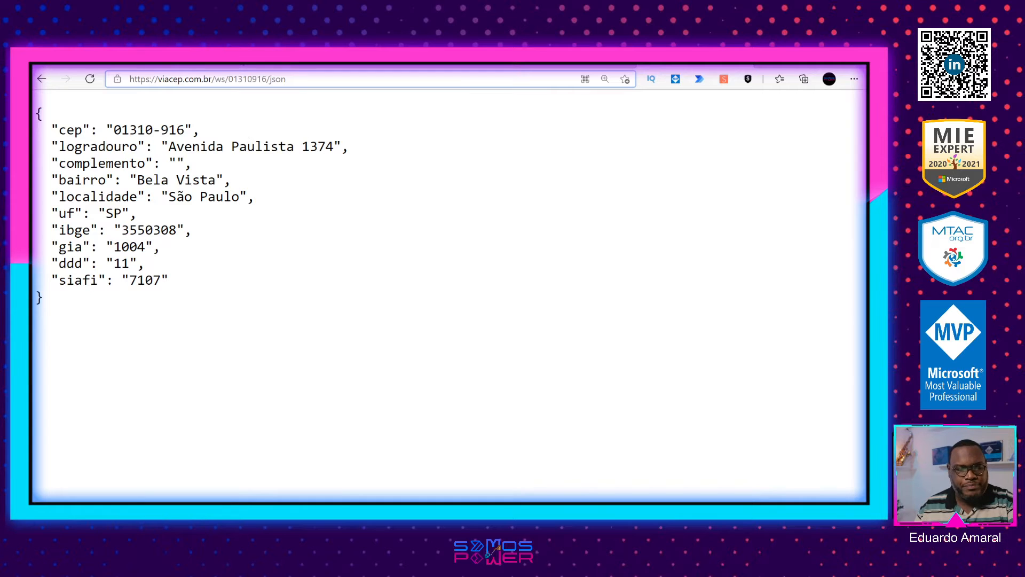
click(248, 65)
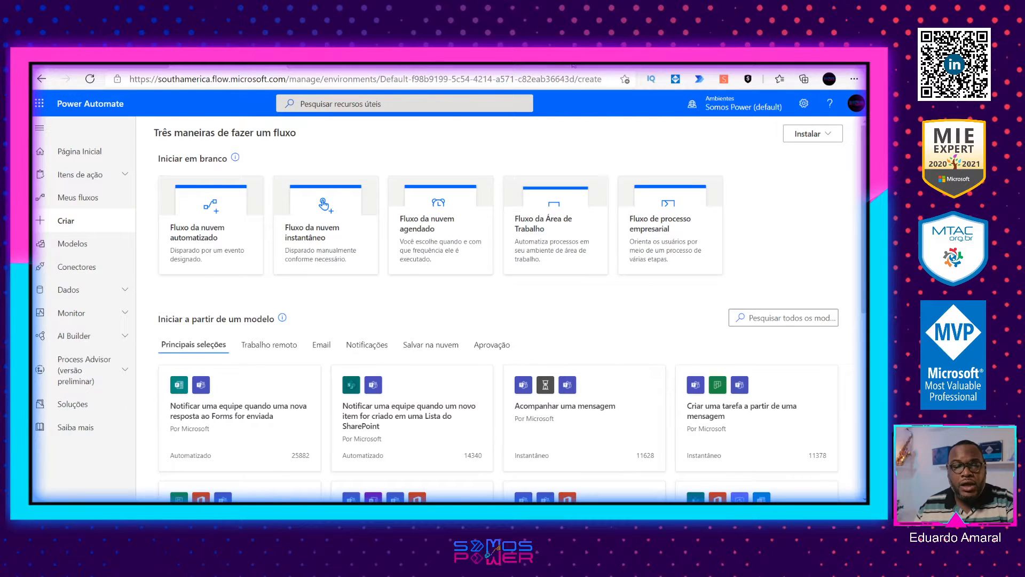
click(684, 65)
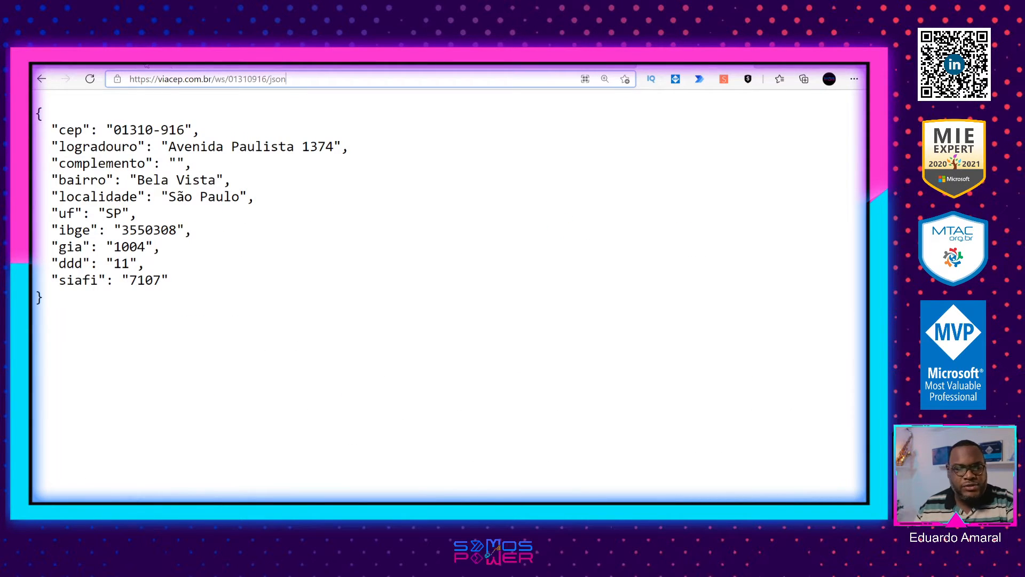
Step: Switch to Power Apps, restart the app preview and test the CEP search with the CEP field empty
click(125, 65)
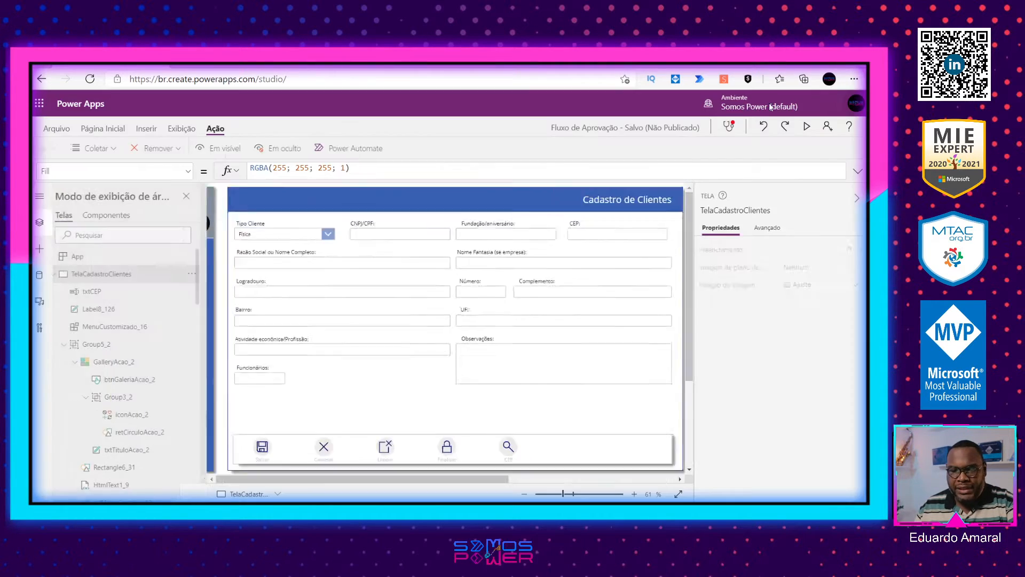
click(848, 104)
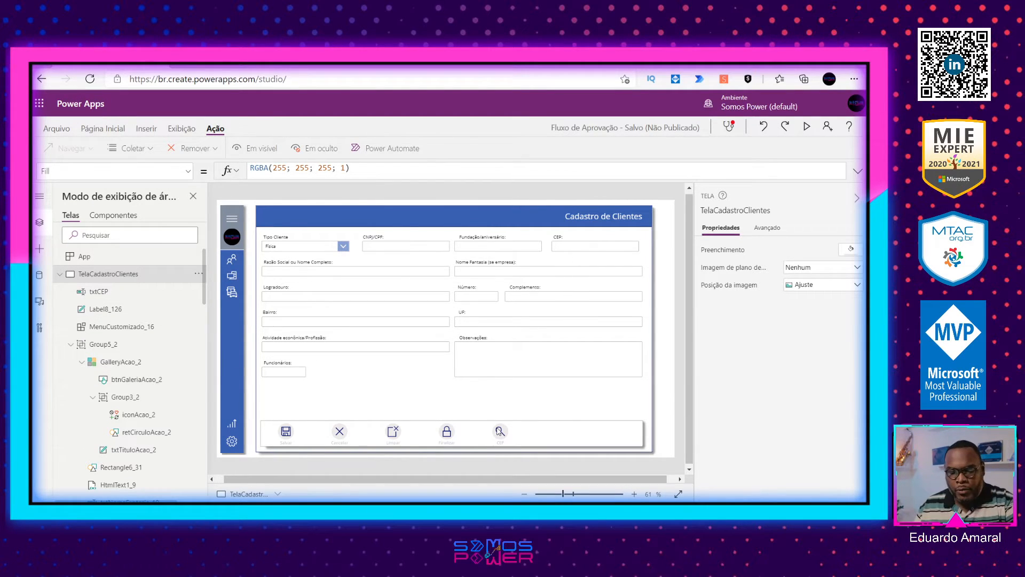
click(806, 126)
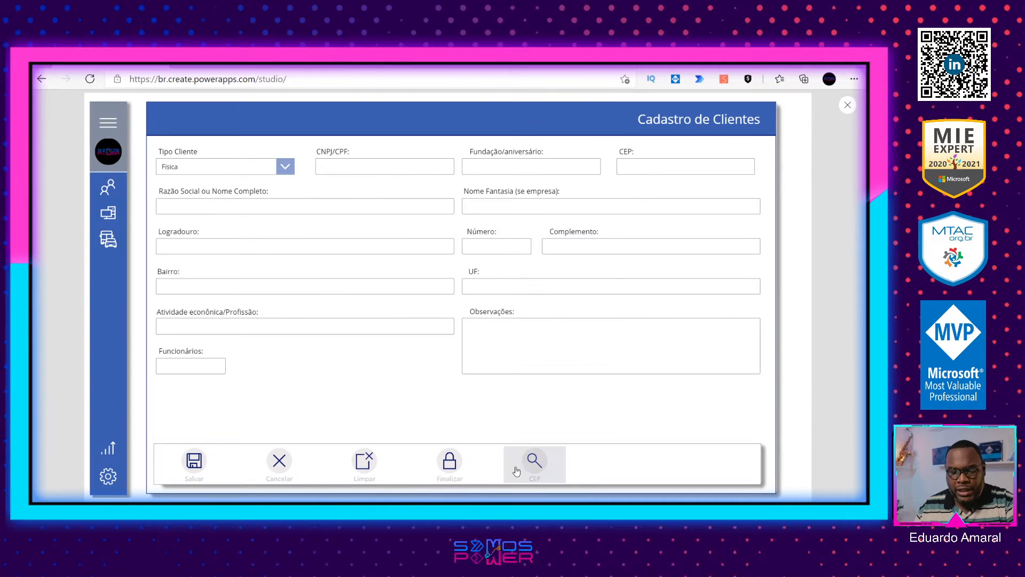
click(535, 461)
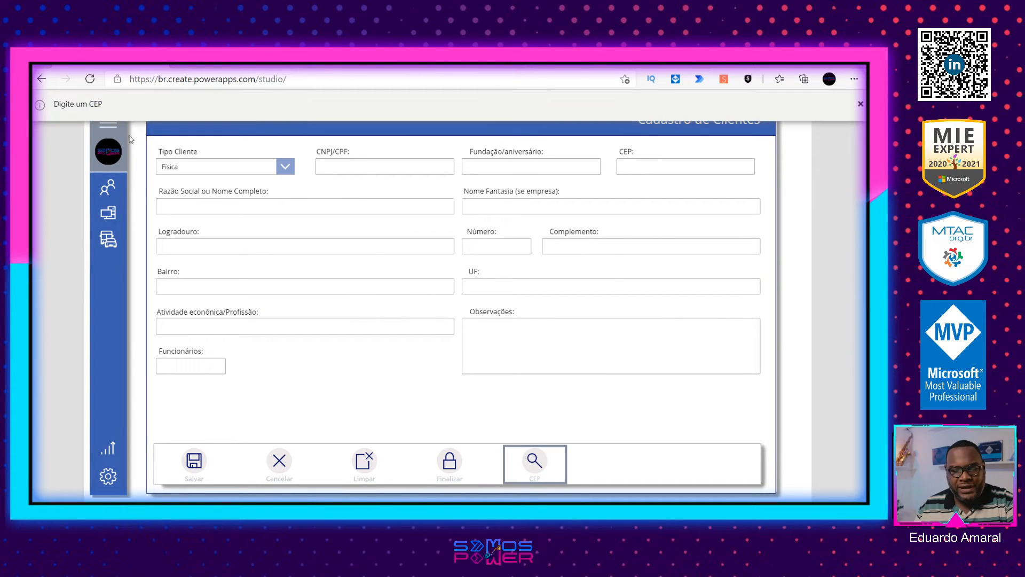
click(861, 106)
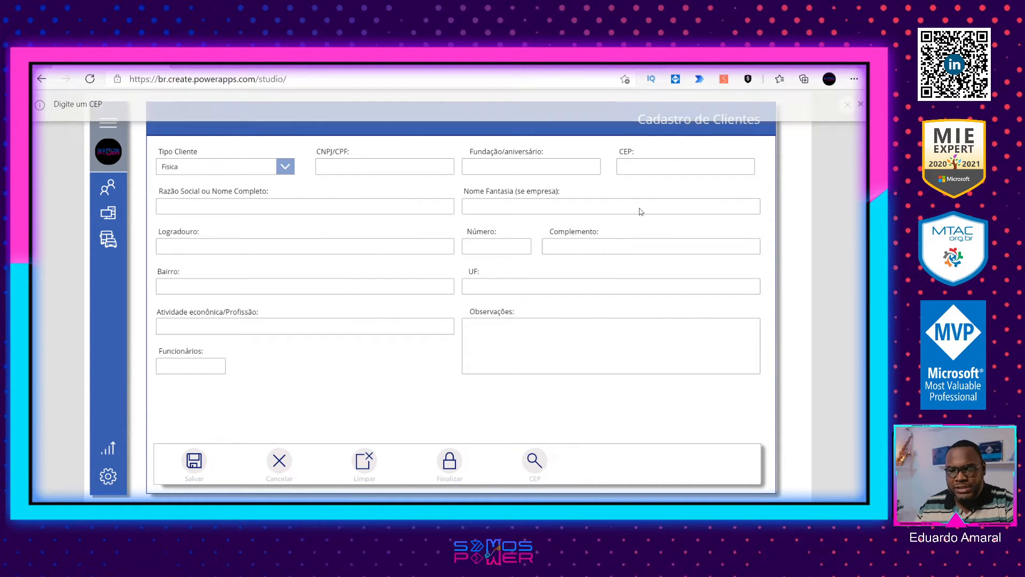
Step: Fill the CEP field with 01310-916, test the CEP search and dismiss the notification
click(655, 169)
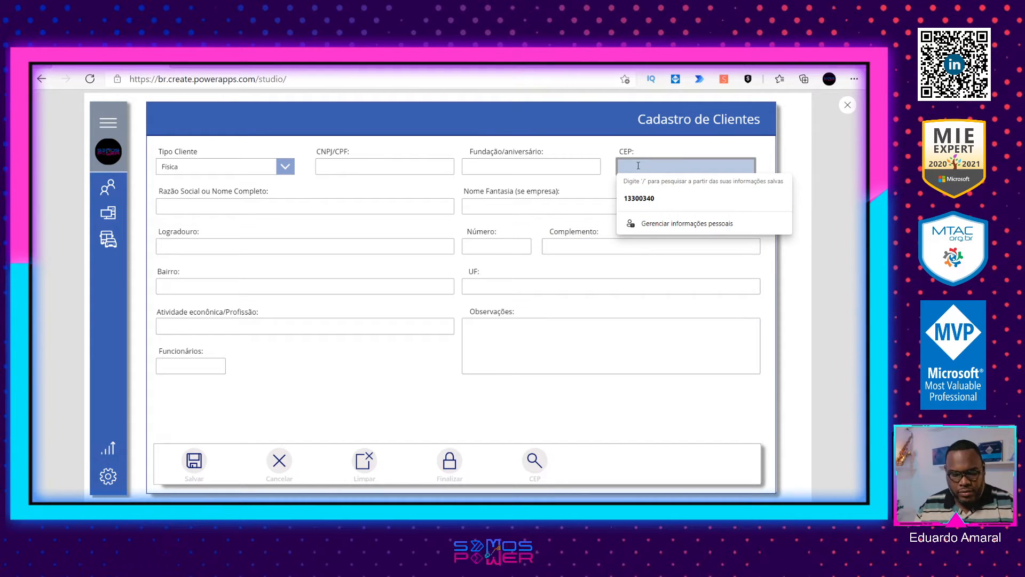
text(01310-916)
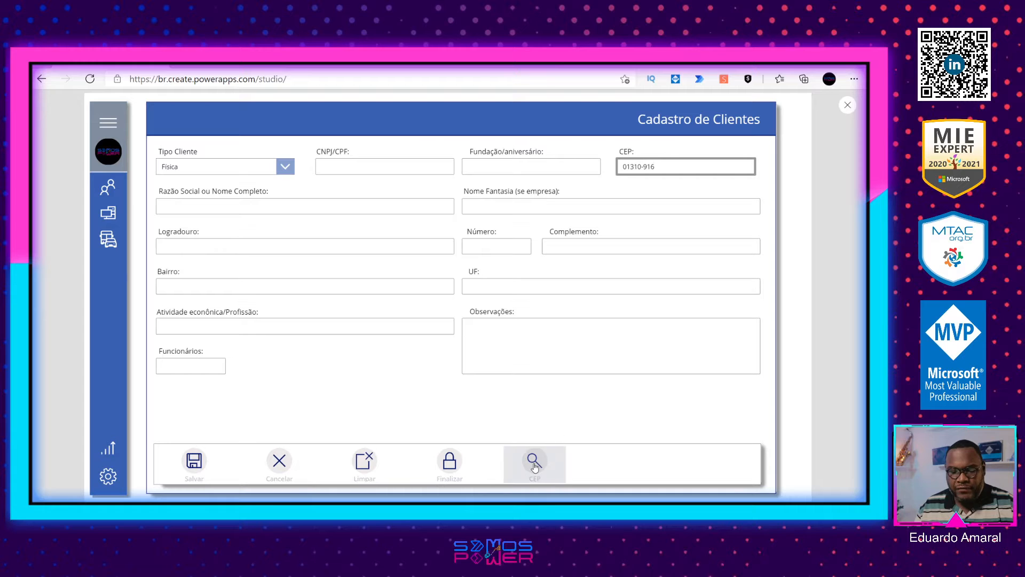
click(535, 463)
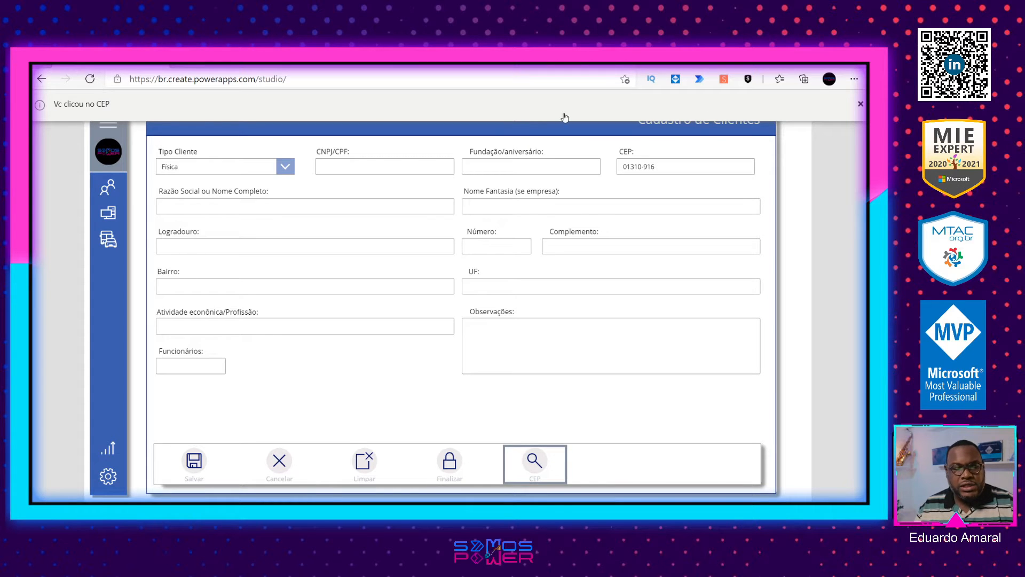
click(859, 105)
Step: Clear the CEP field, run the CEP search again and dismiss the notification
drag(660, 166, 591, 164)
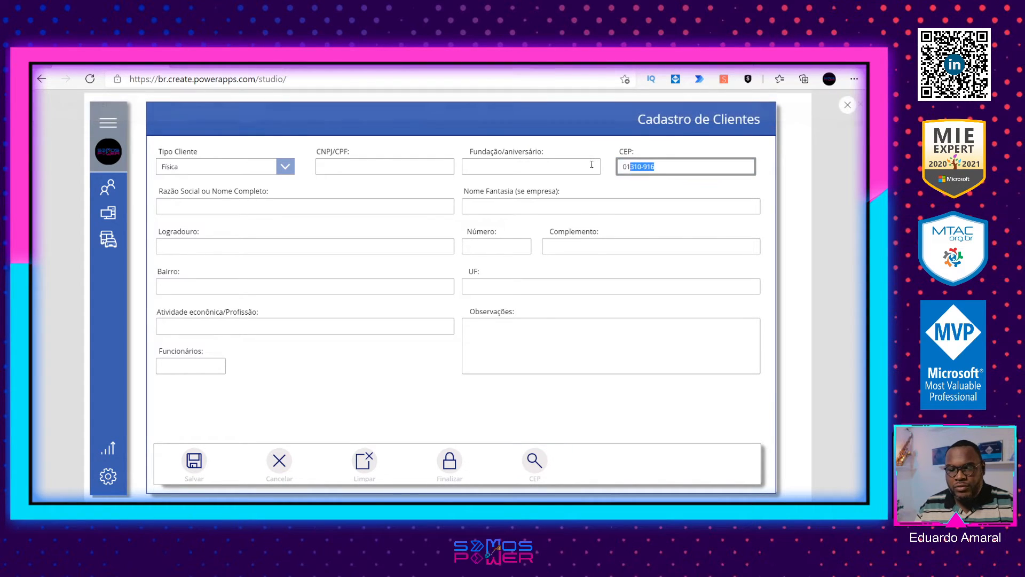
key(BackSpace)
key(BackSpace)
key(BackSpace)
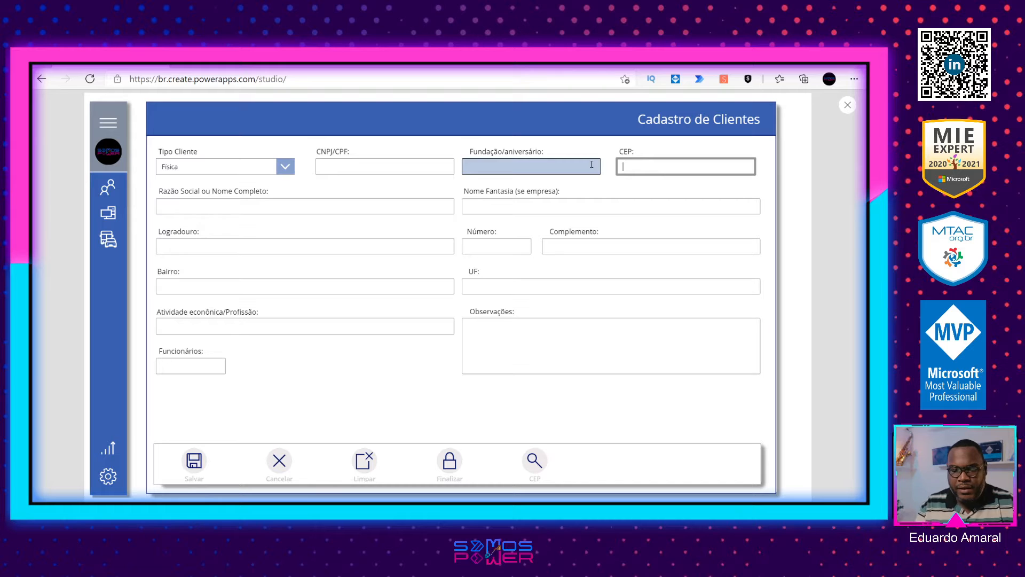
click(535, 463)
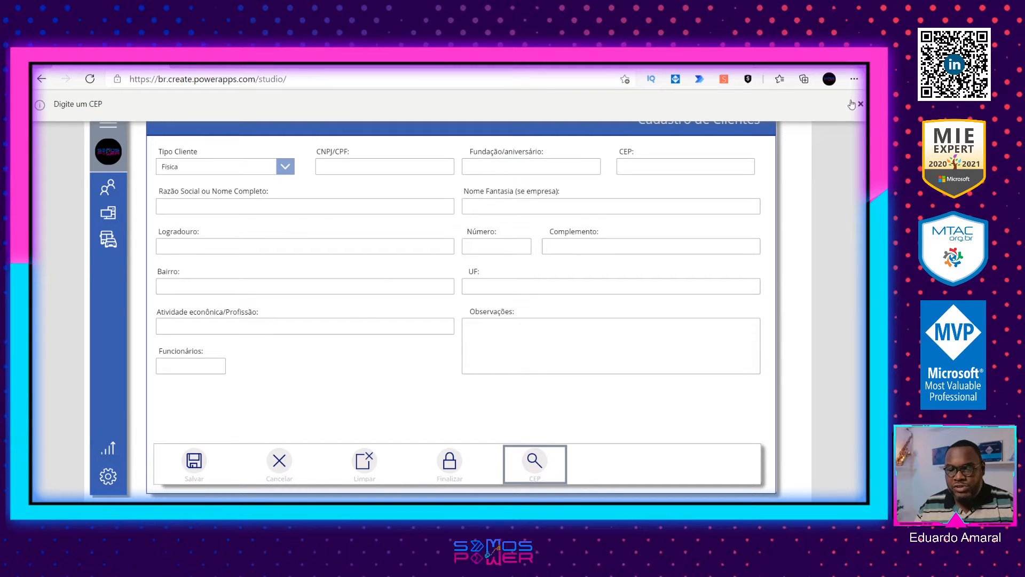
click(859, 104)
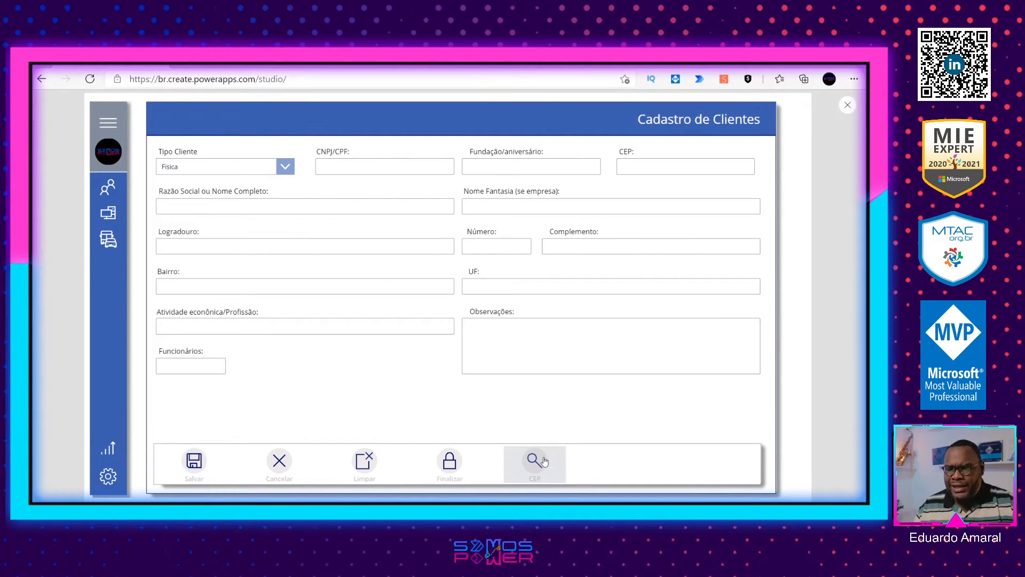
Step: Exit the app preview, insert a Pesquisar icon into TelaCadastroClientes and move it over the CEP field
click(847, 105)
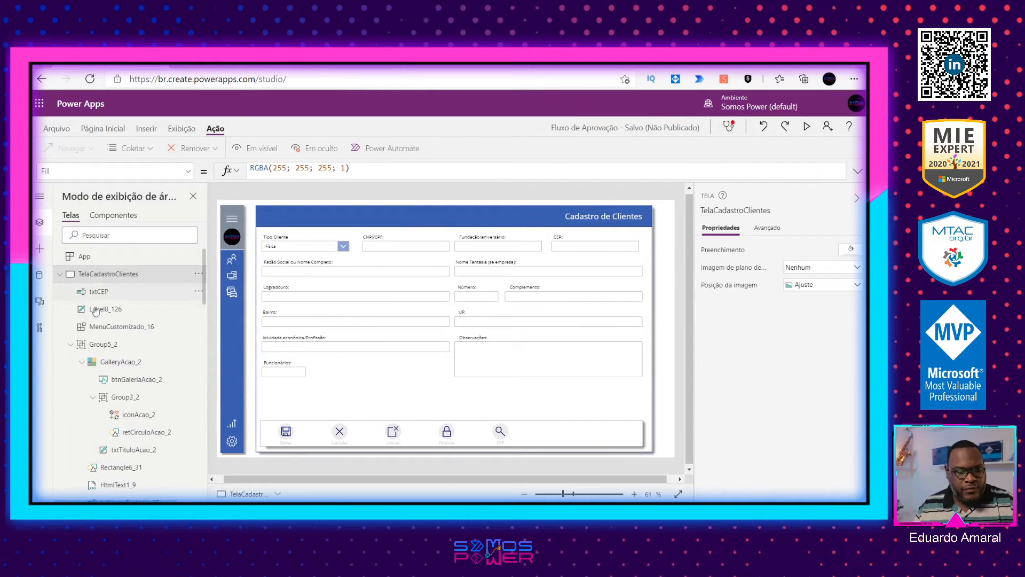
click(70, 344)
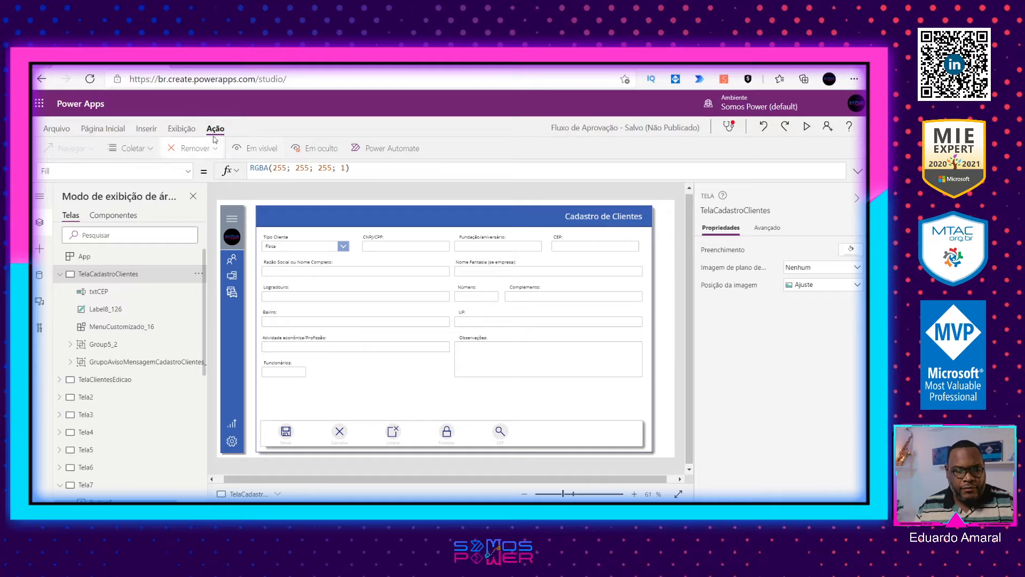
click(146, 131)
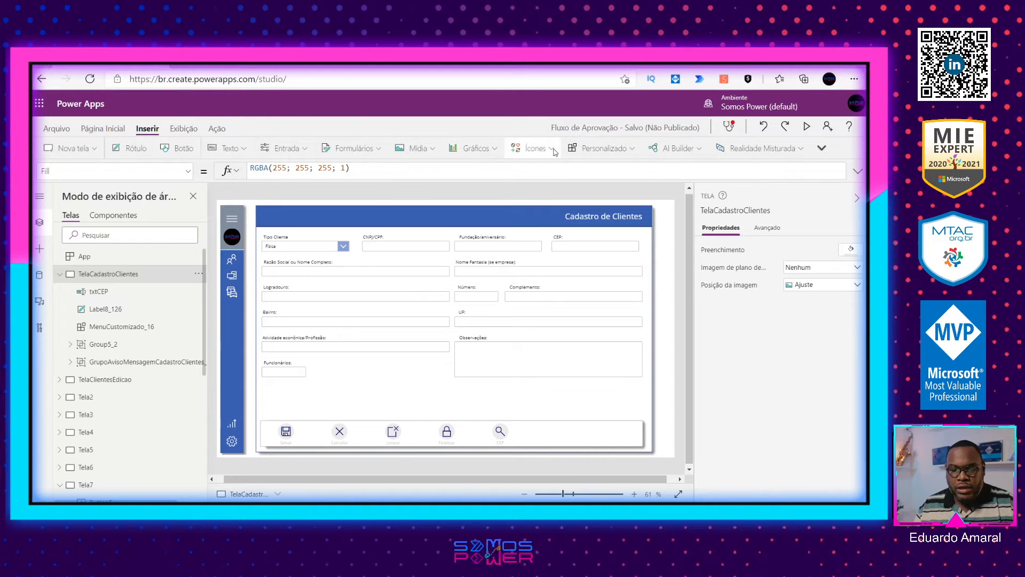
click(531, 148)
scroll(552, 263, down, 1)
scroll(552, 263, down, 3)
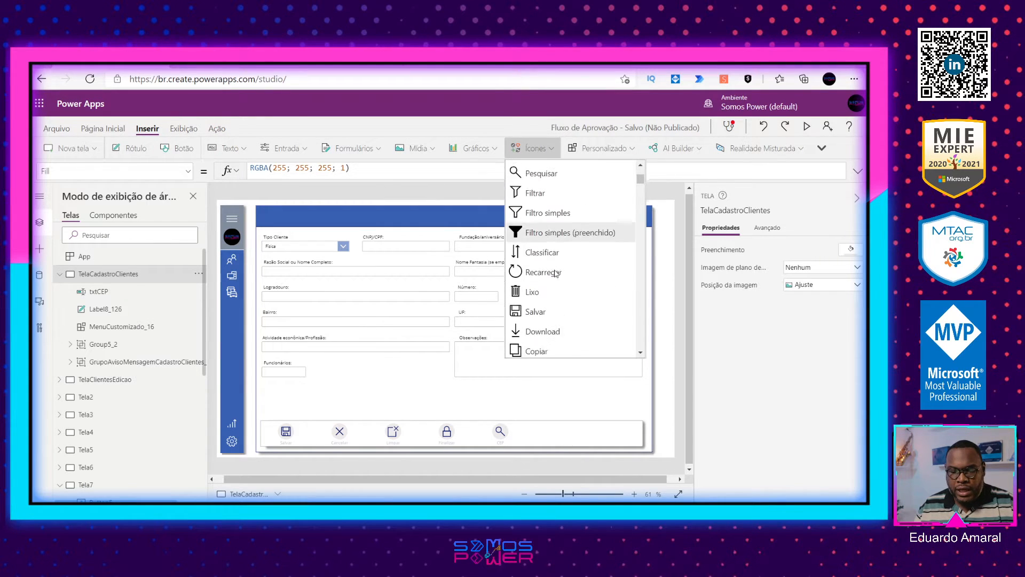
scroll(561, 288, down, 3)
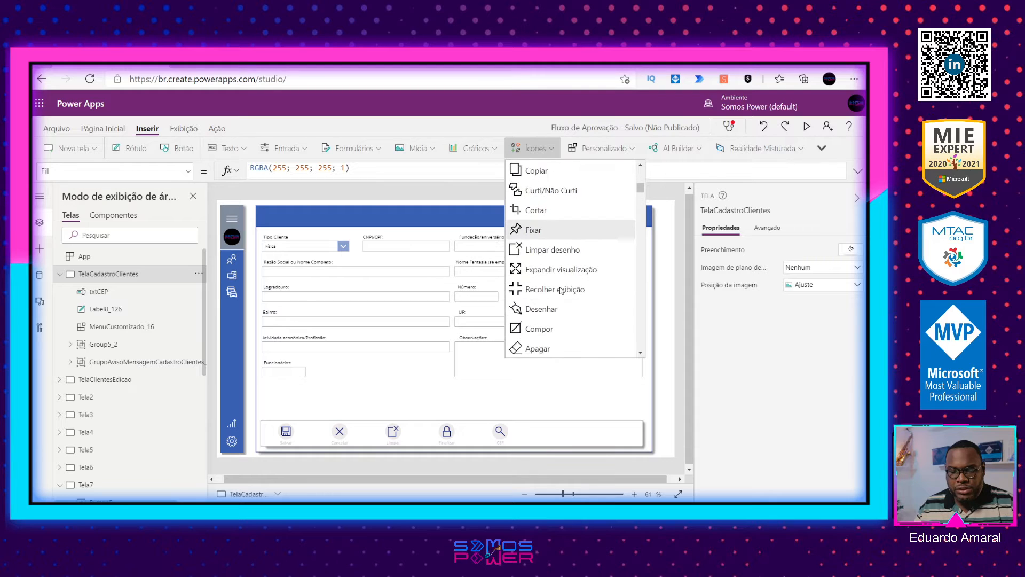
scroll(561, 290, up, 10)
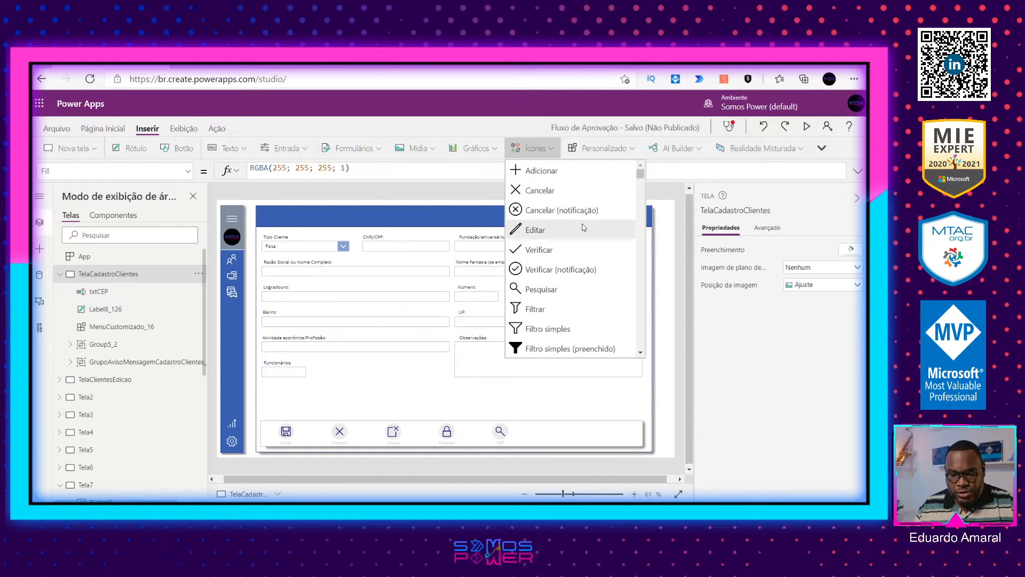
click(551, 294)
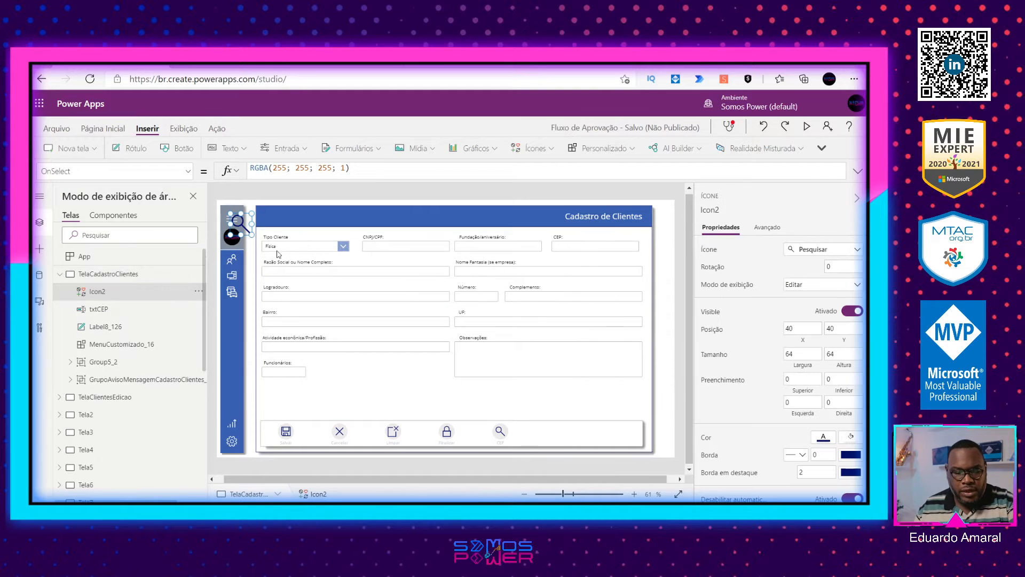
drag(238, 225, 586, 239)
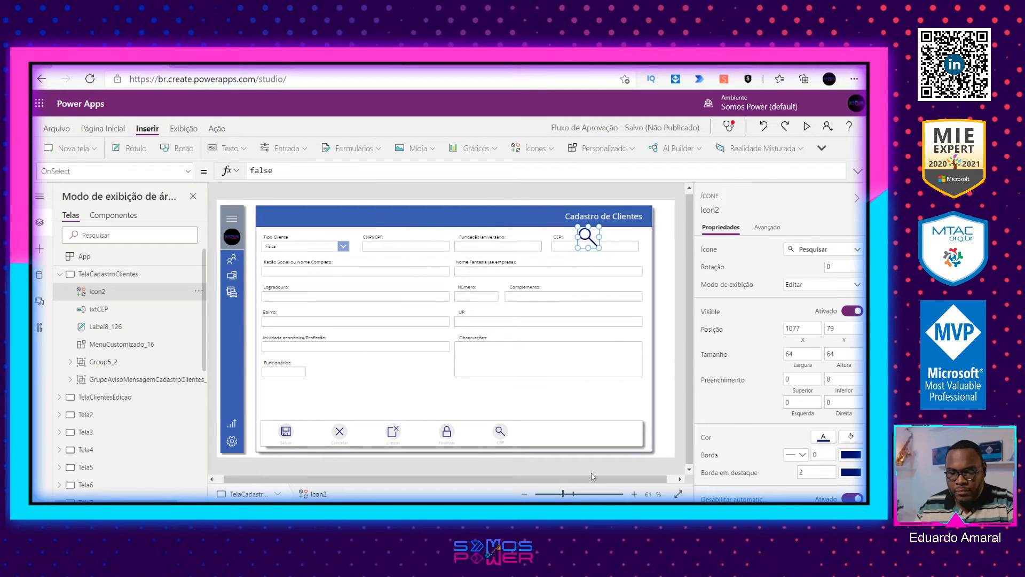
Step: Set the search icon's width and height to 18 and place it just beside the CEP label
drag(569, 494, 601, 493)
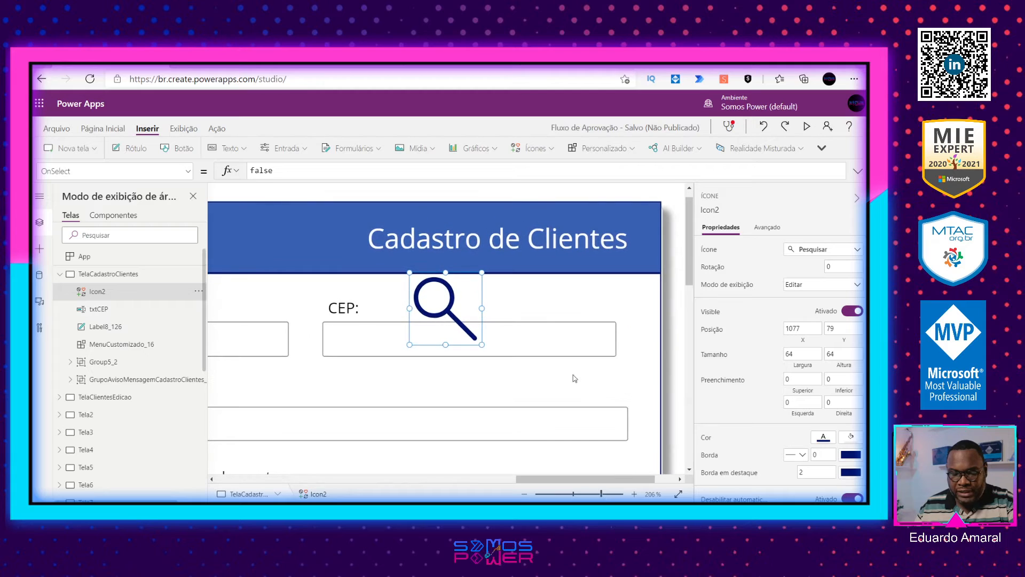
click(800, 353)
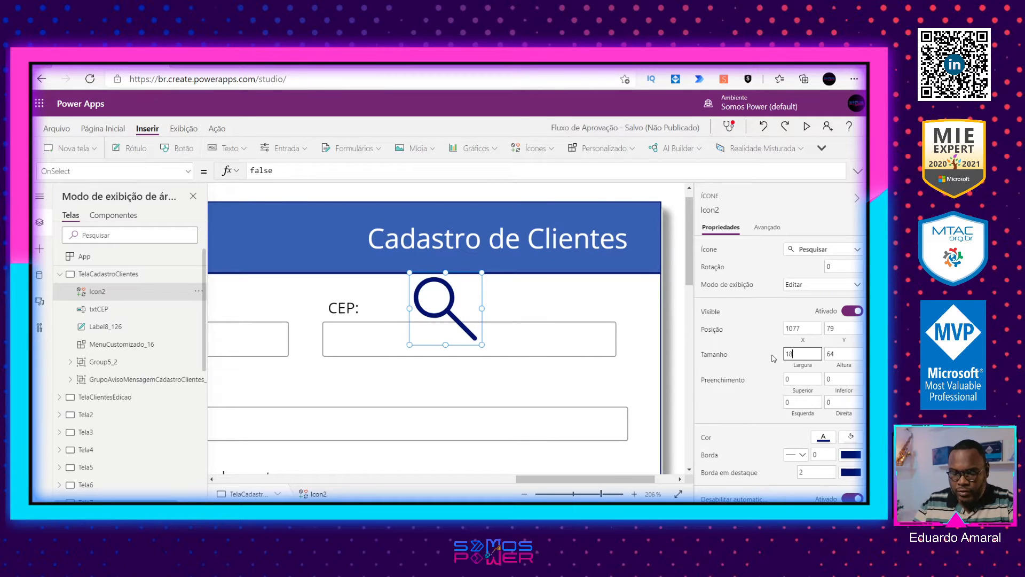
text(18)
key(Tab)
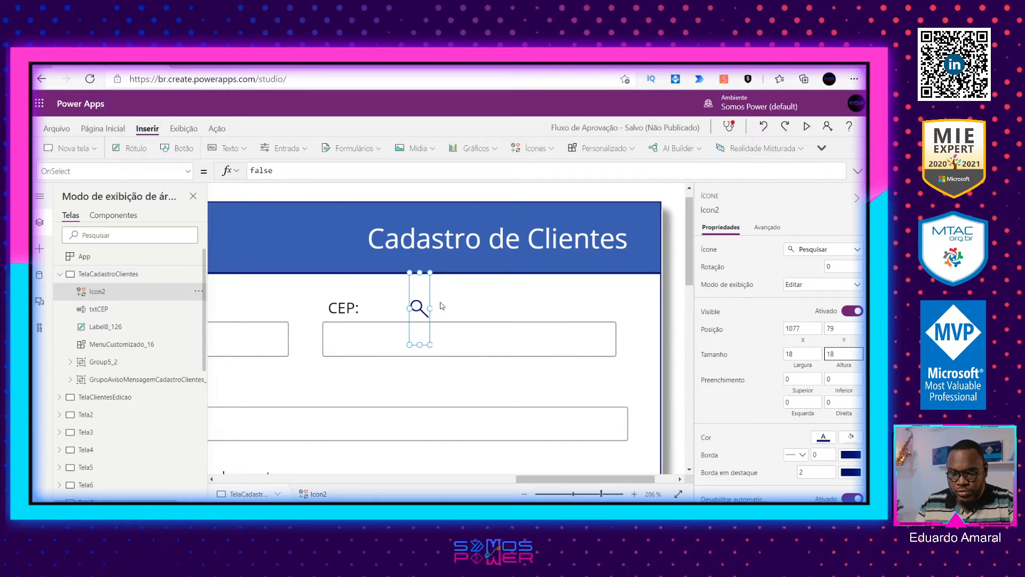
text(18)
drag(419, 284, 381, 310)
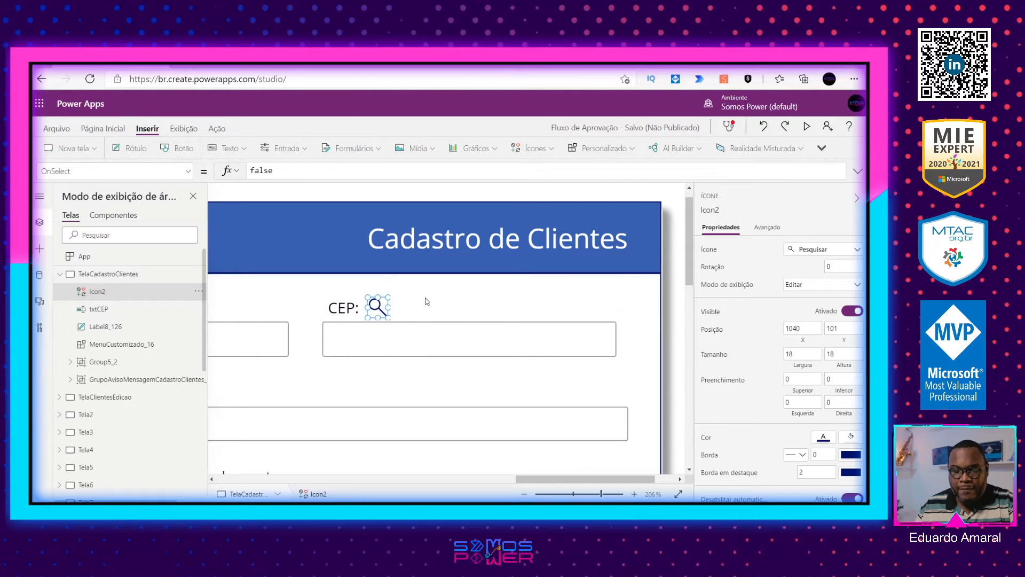
click(427, 301)
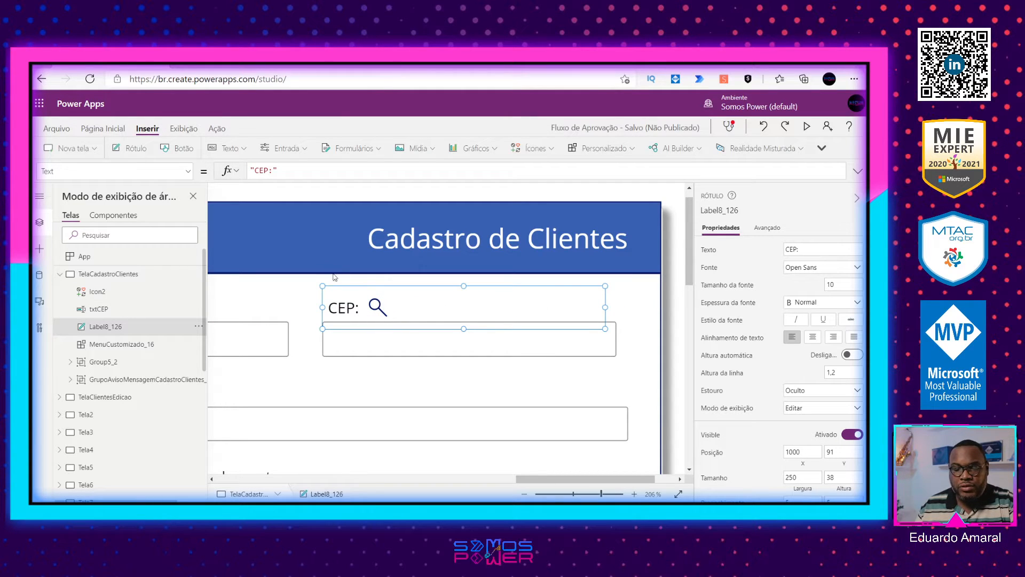
click(312, 291)
Step: Select the search icon beside the CEP label and show the Power Automate flows available for it
click(378, 306)
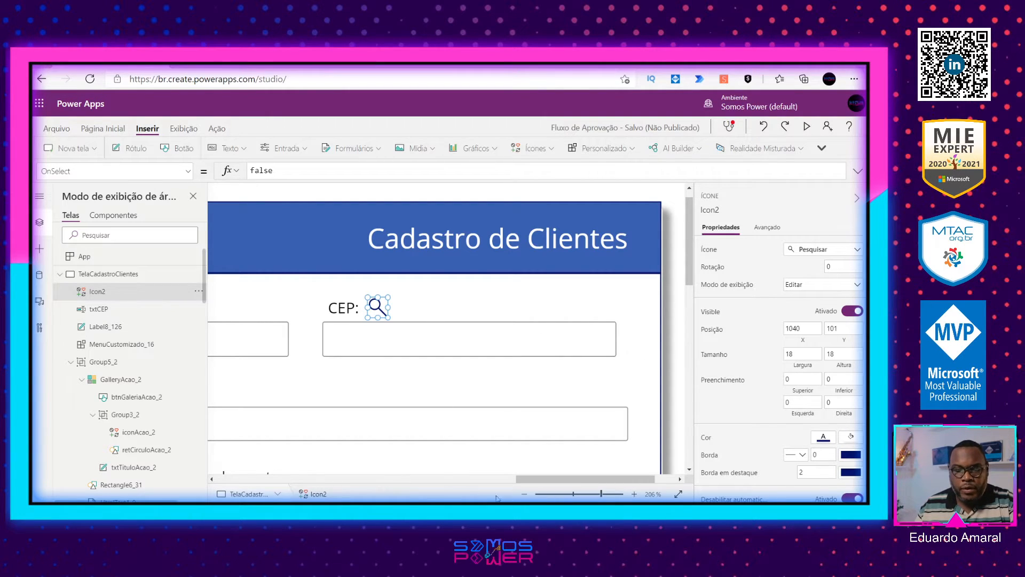
drag(572, 495, 564, 494)
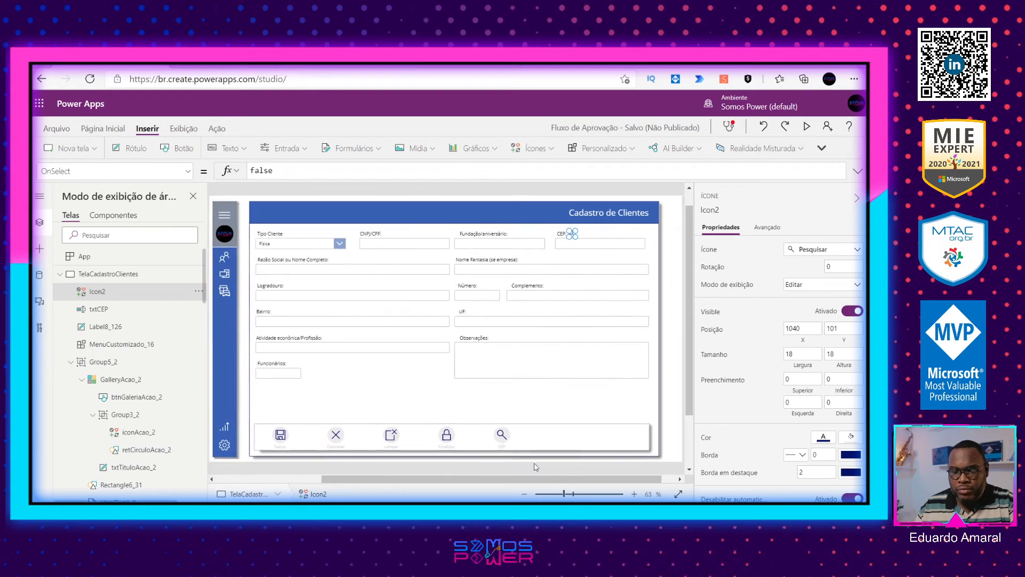
click(671, 227)
click(572, 236)
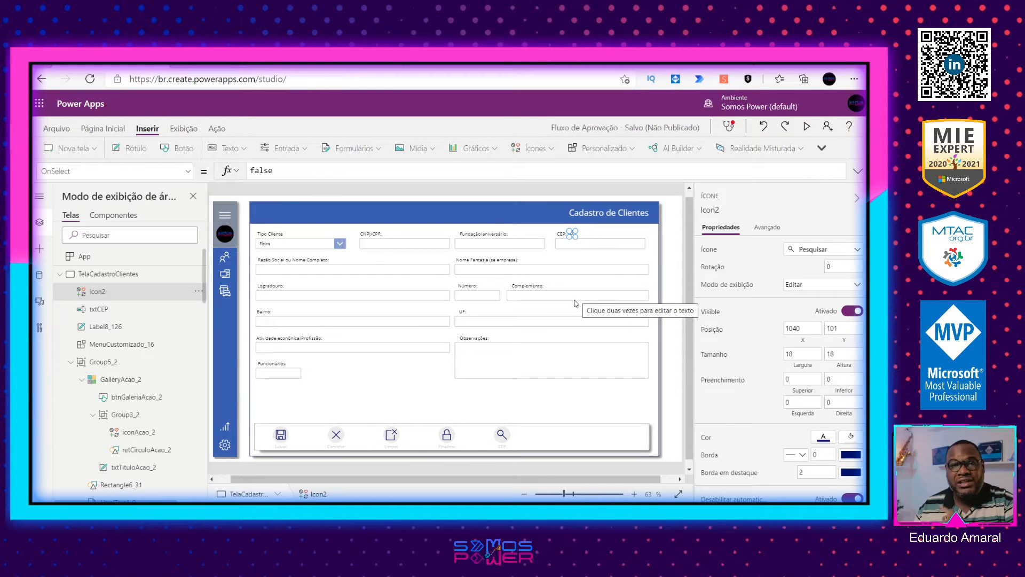
click(216, 129)
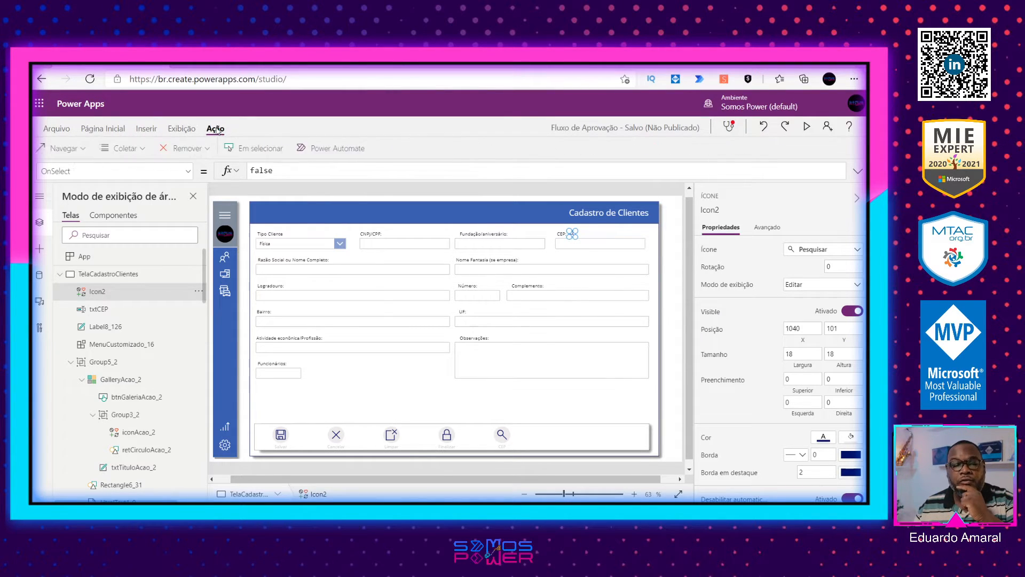
click(339, 149)
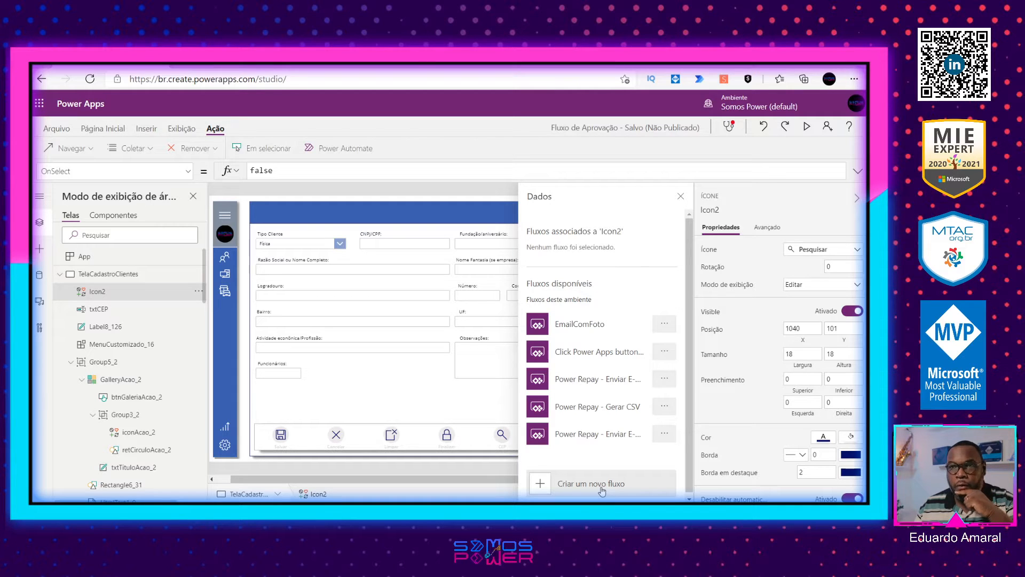
click(680, 197)
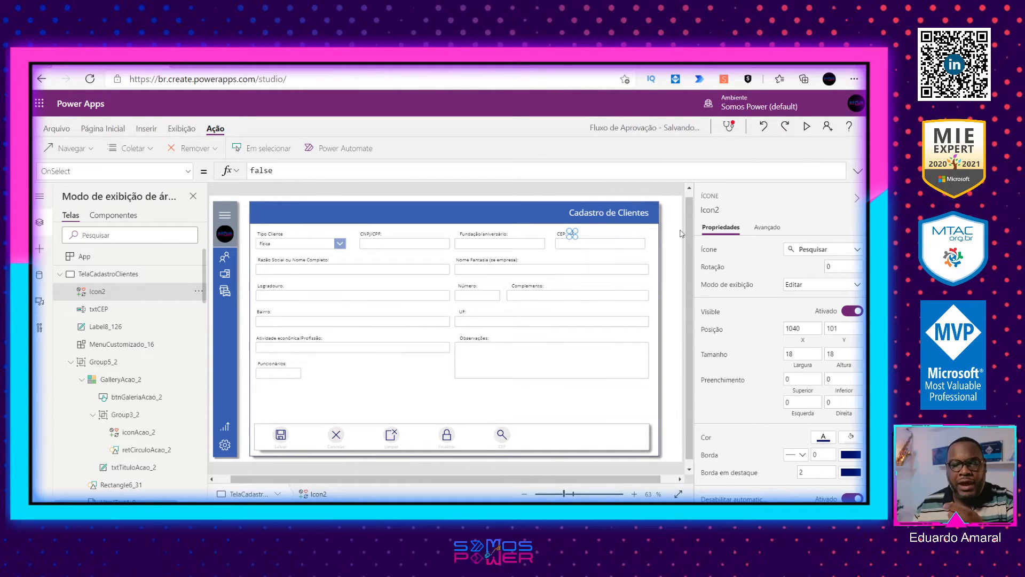
click(362, 156)
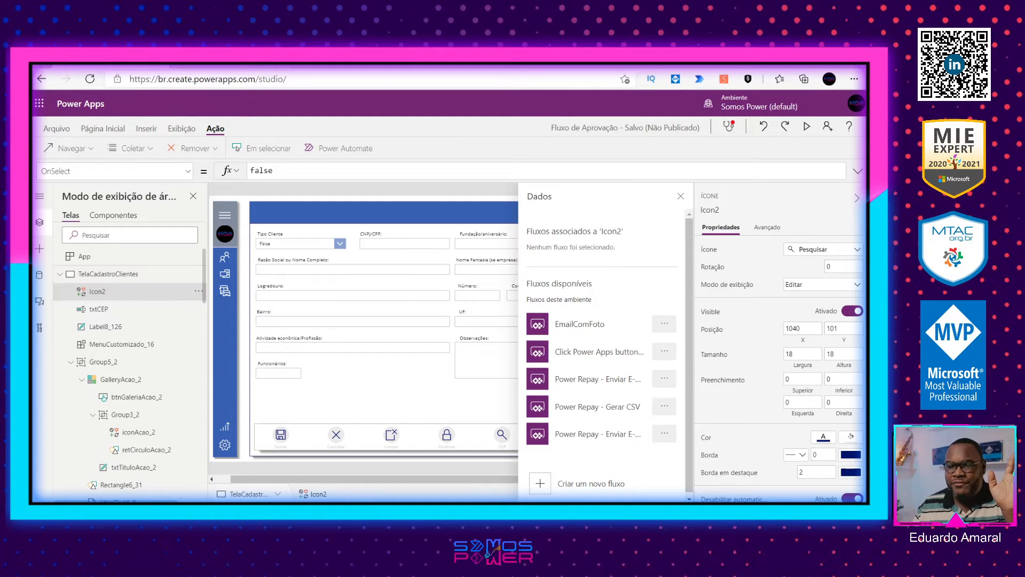
Step: Switch to Power Automate and create an instant cloud flow named ConsultaCEP with the trigger Disparar um fluxo manualmente
click(231, 65)
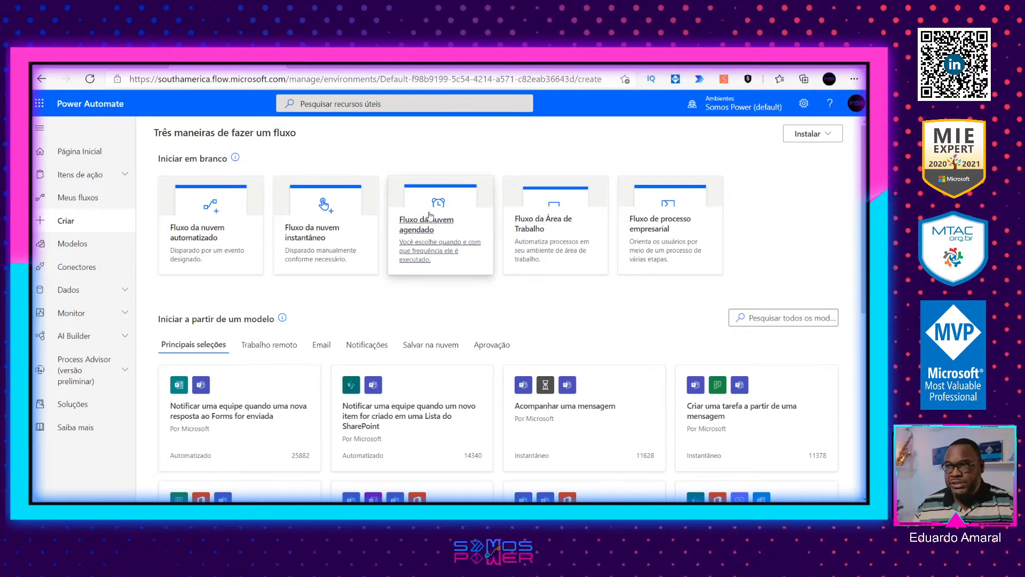
click(74, 225)
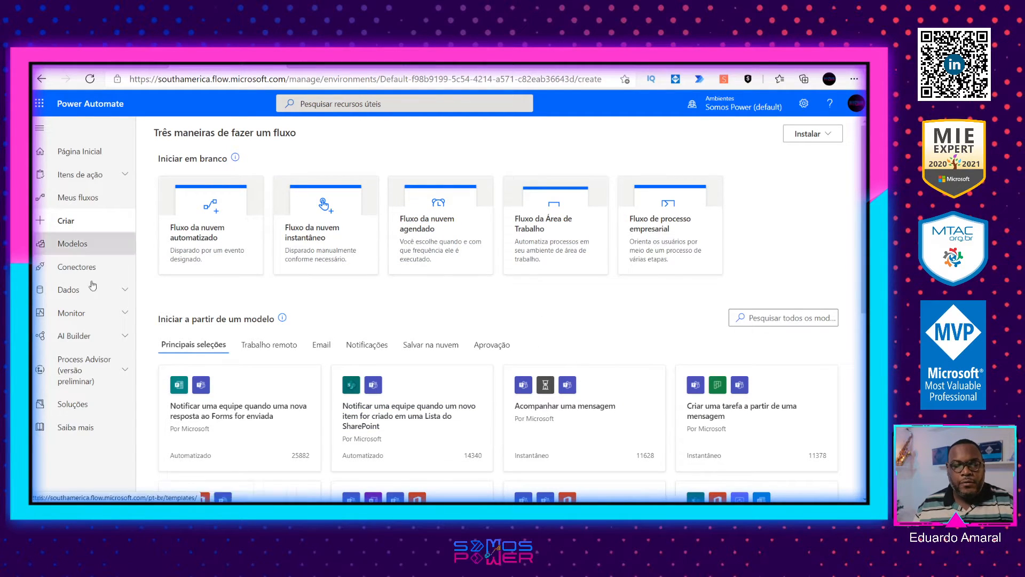
click(369, 250)
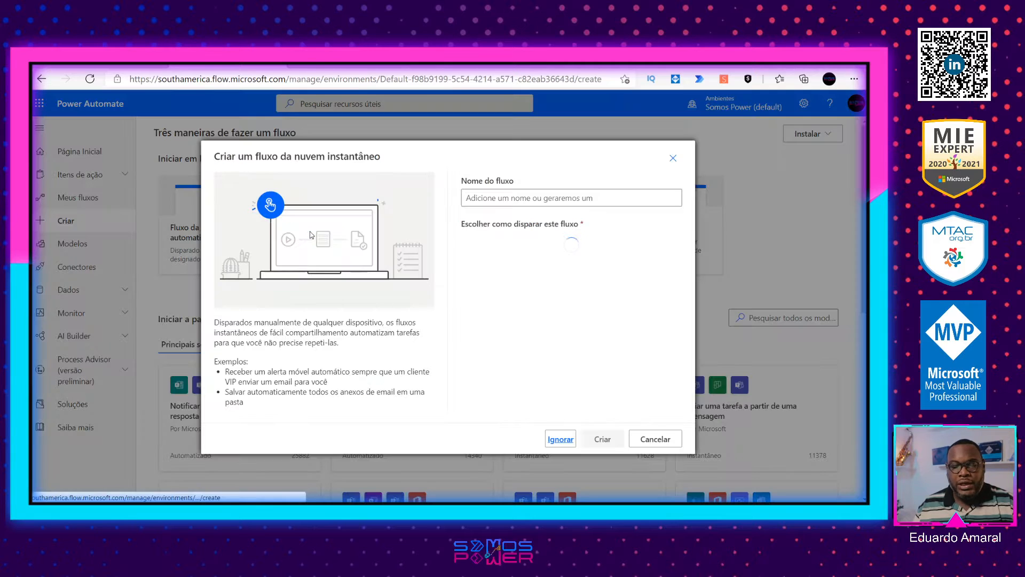
text(C)
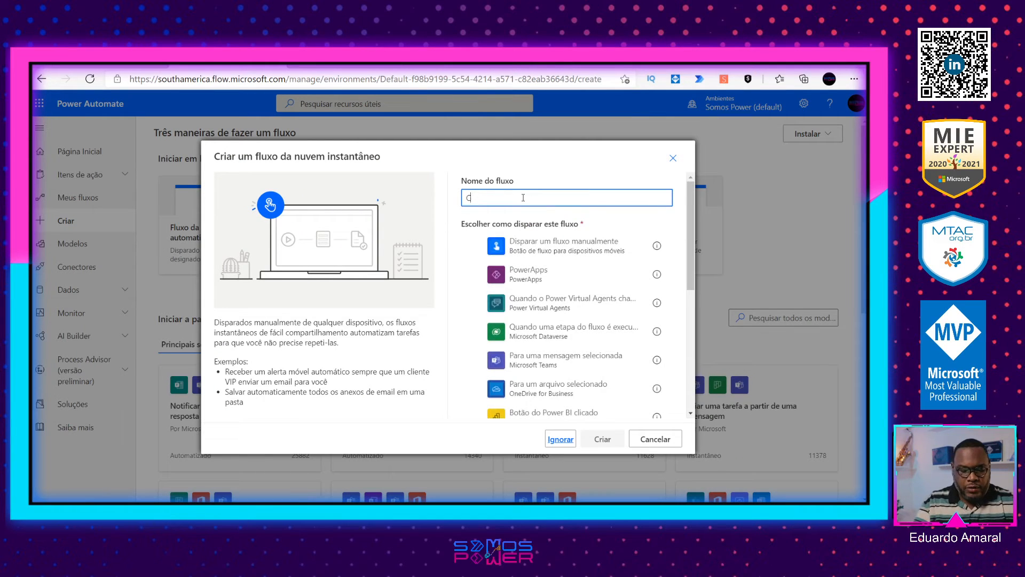
text(onsultaCEP)
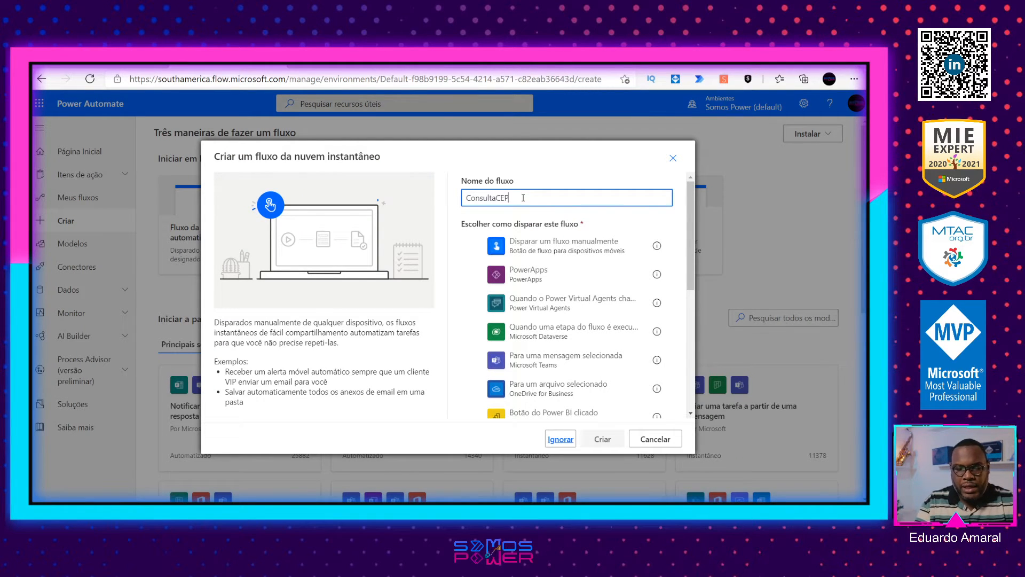
click(556, 245)
click(551, 269)
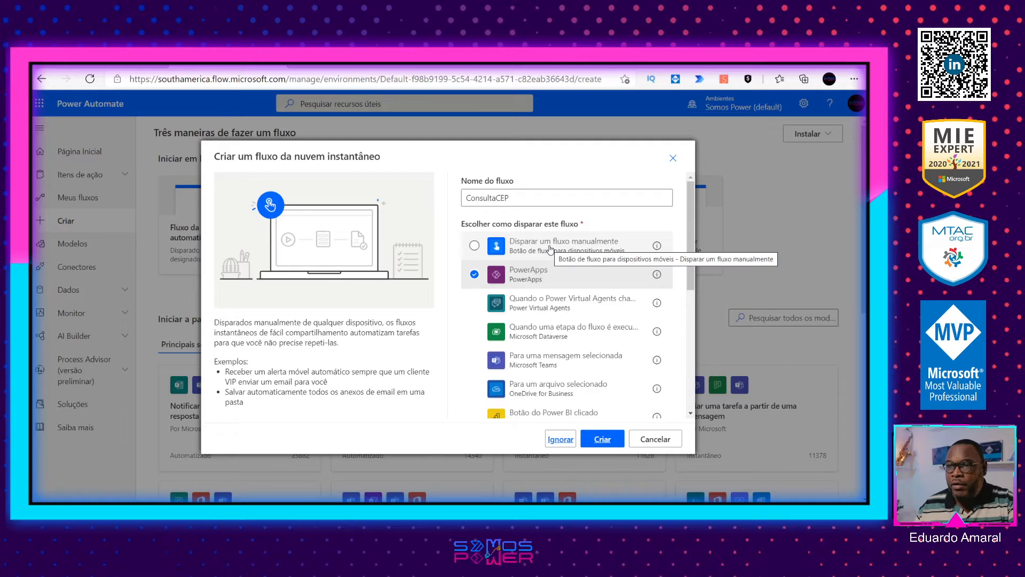
click(537, 245)
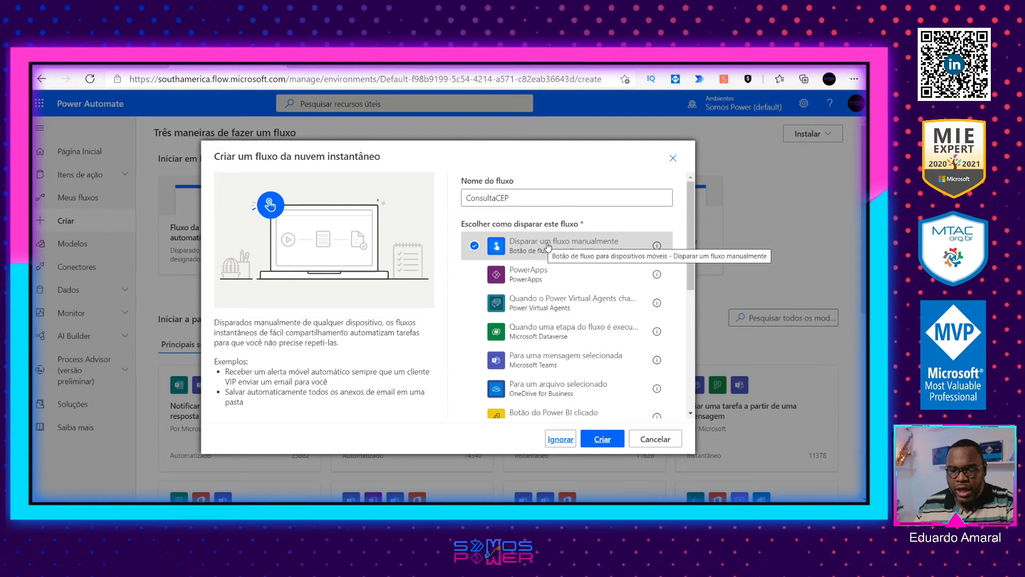
click(606, 442)
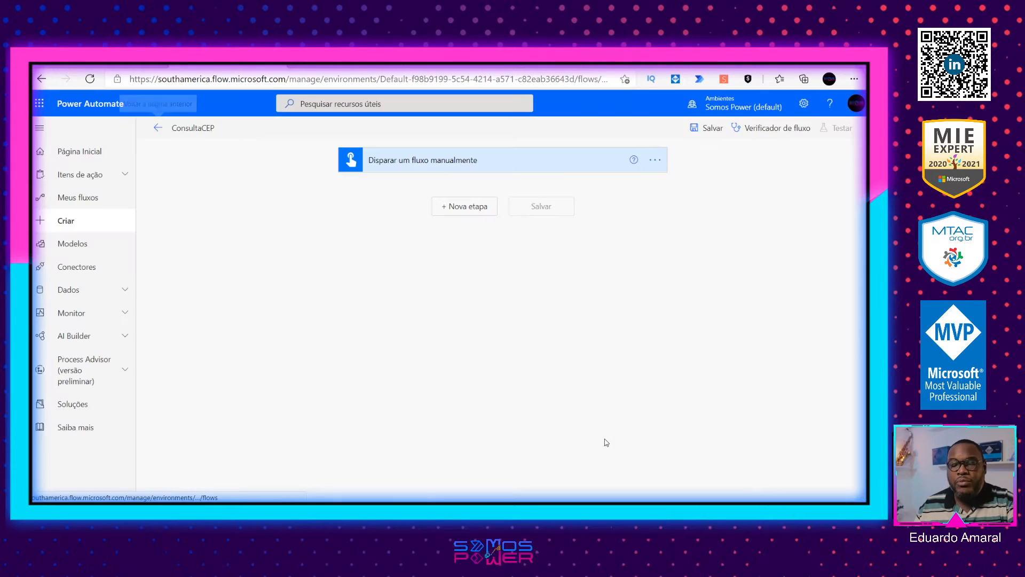
Step: Replace the manual trigger of the ConsultaCEP flow with the PowerApps trigger
click(652, 161)
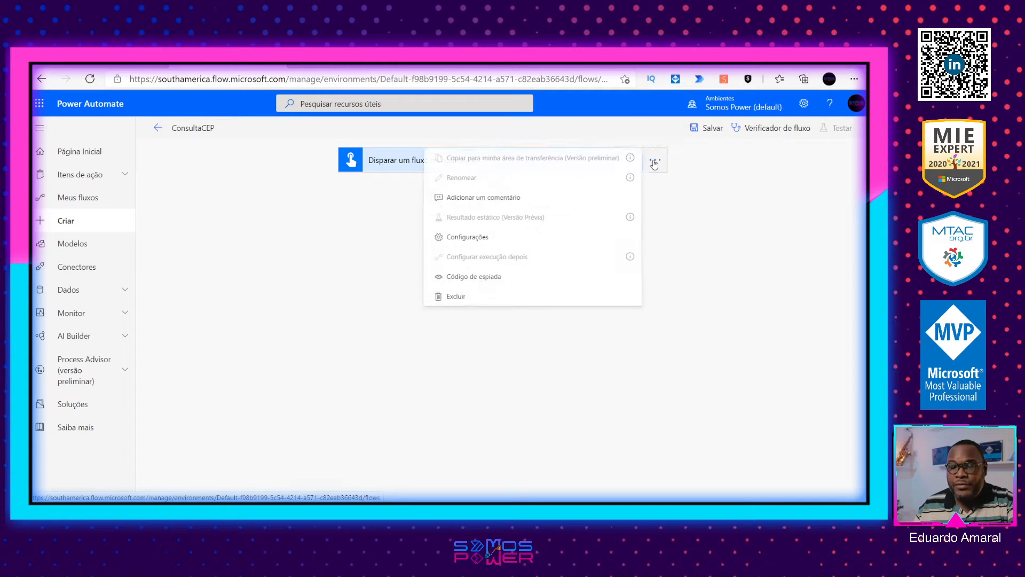
click(497, 310)
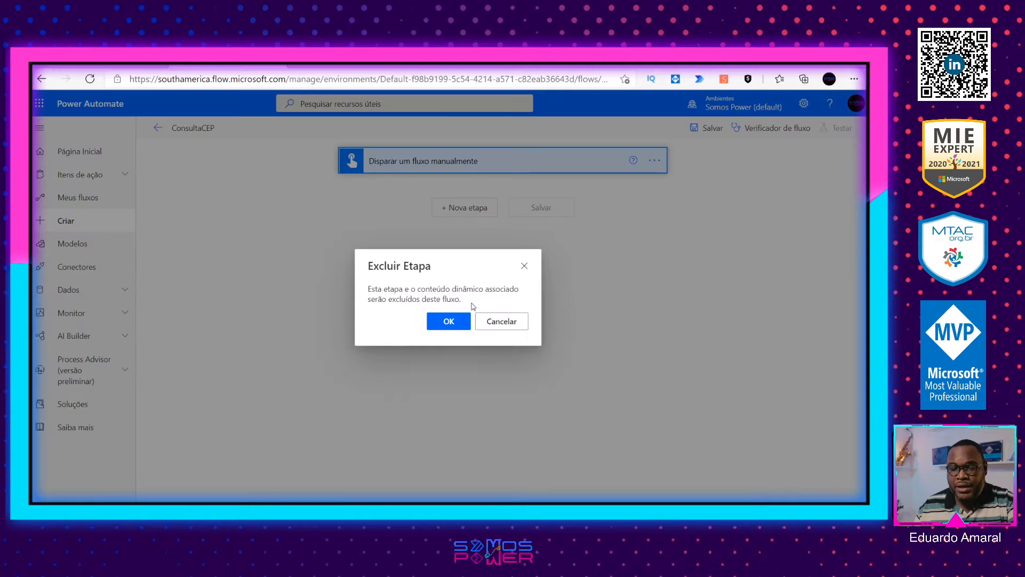
click(448, 321)
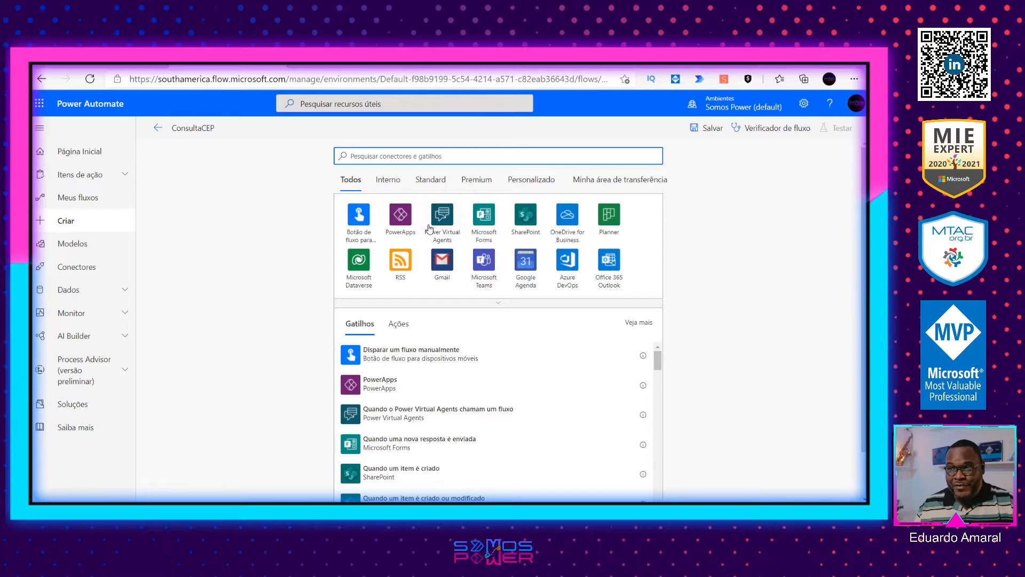
text(powerapps)
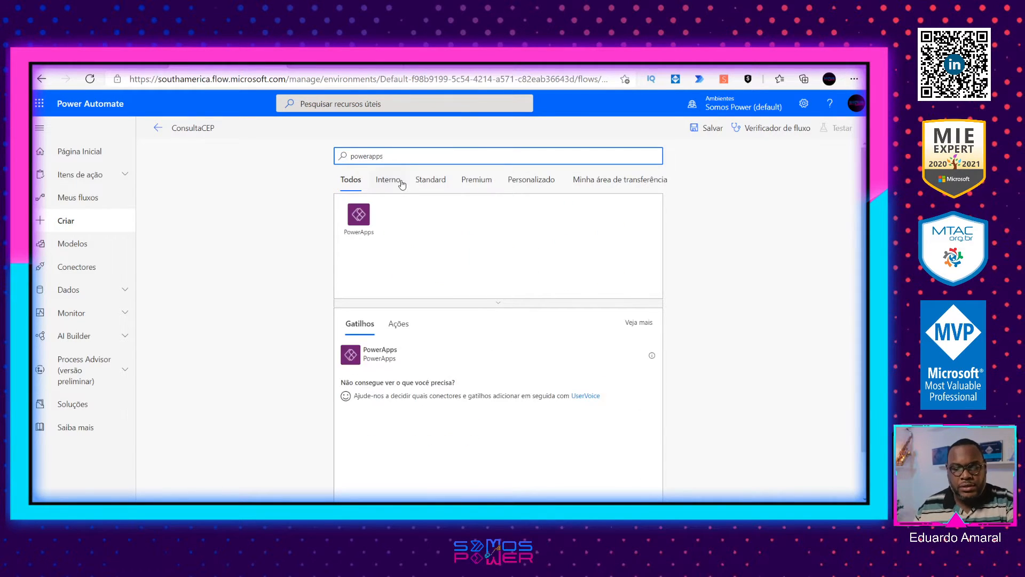
click(361, 213)
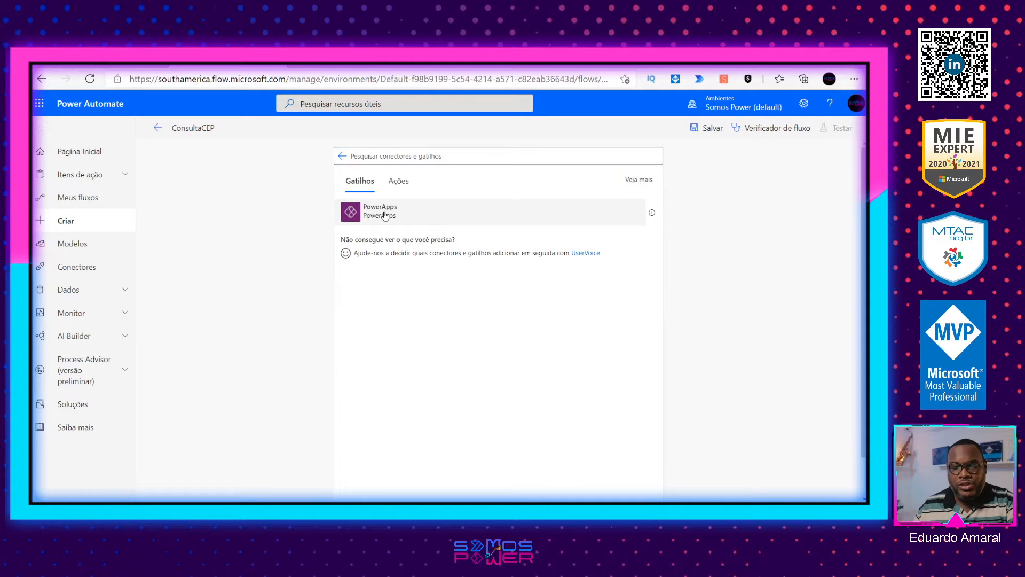
click(387, 214)
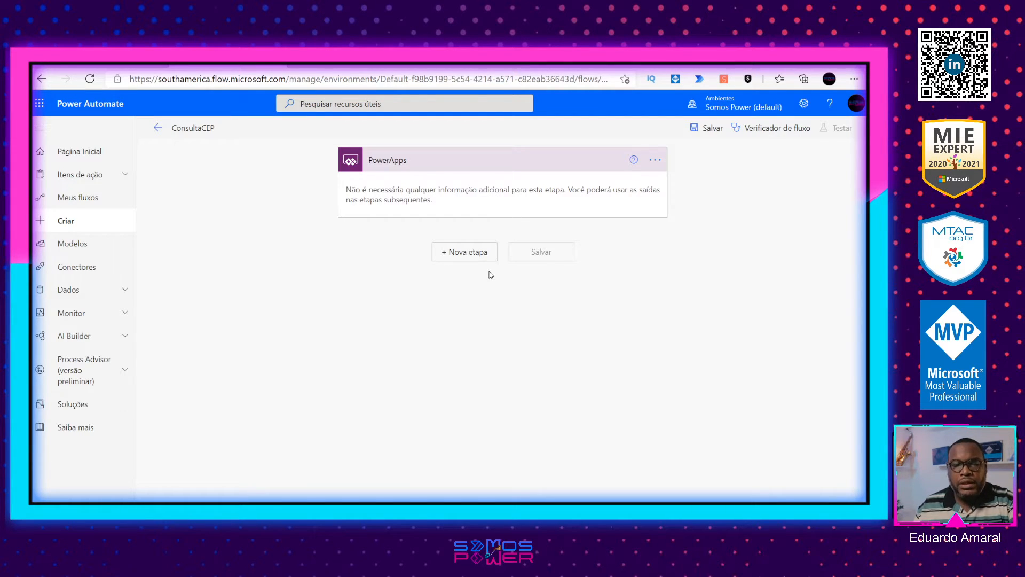
click(95, 65)
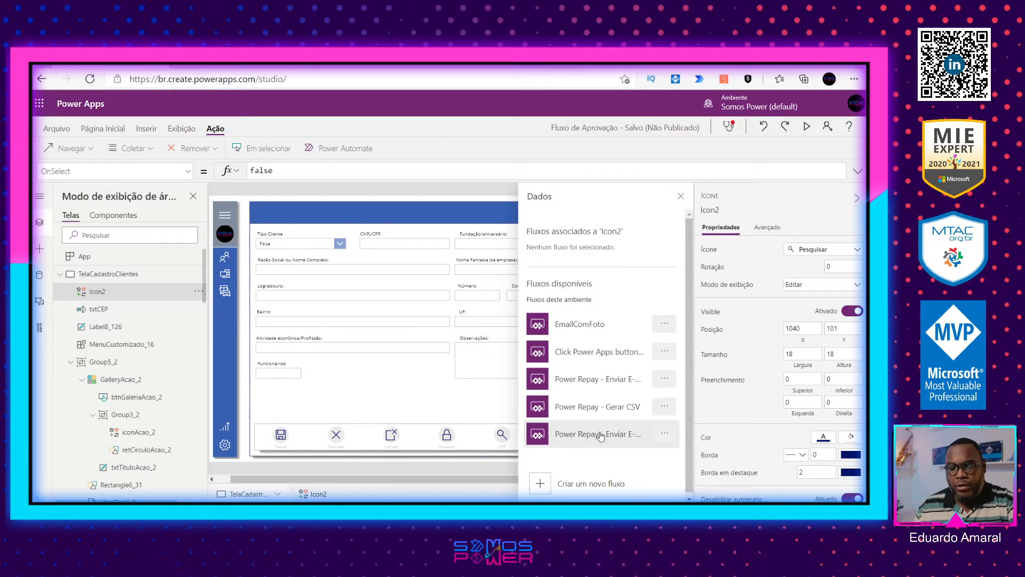
click(226, 65)
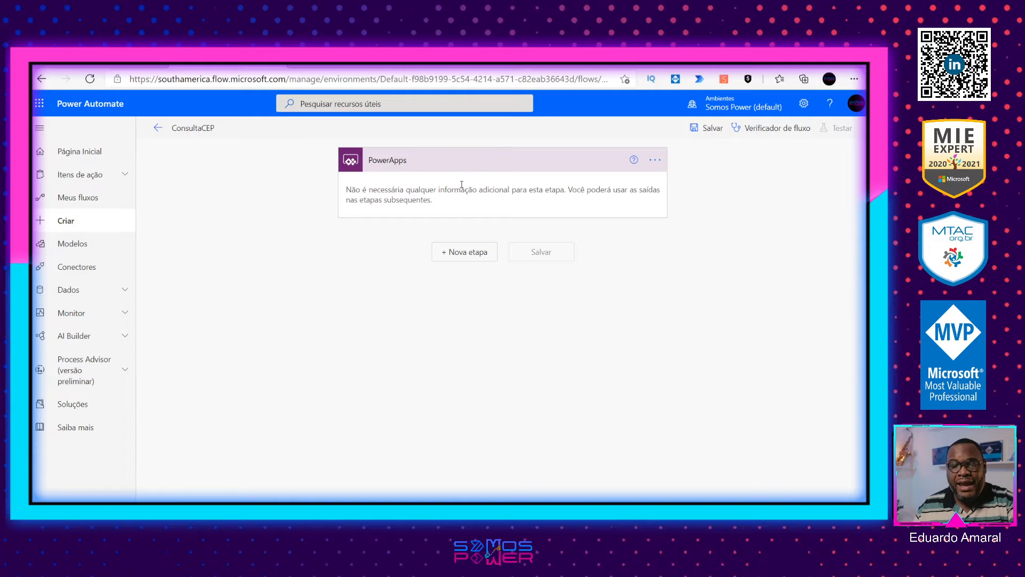
click(689, 65)
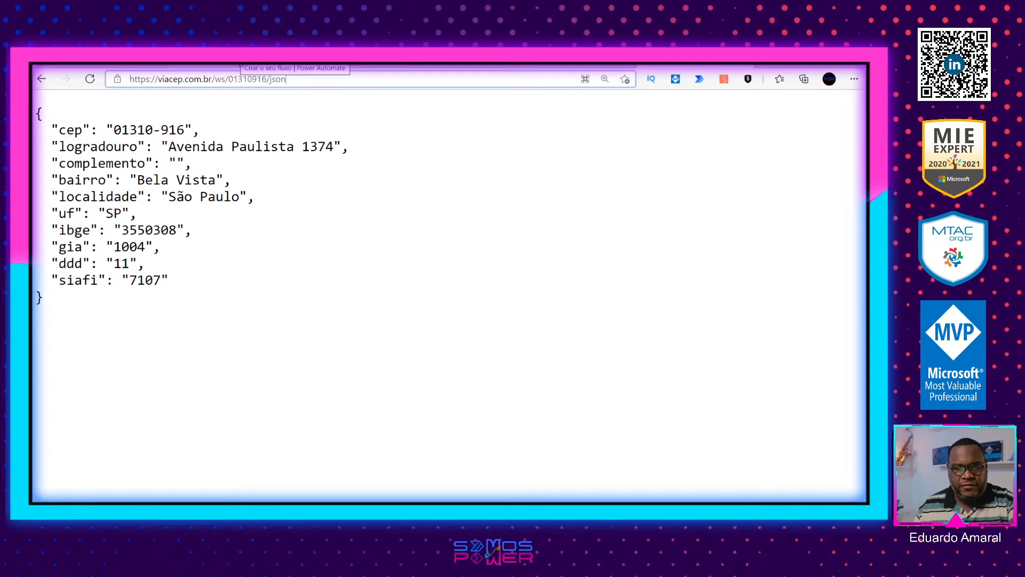
click(240, 64)
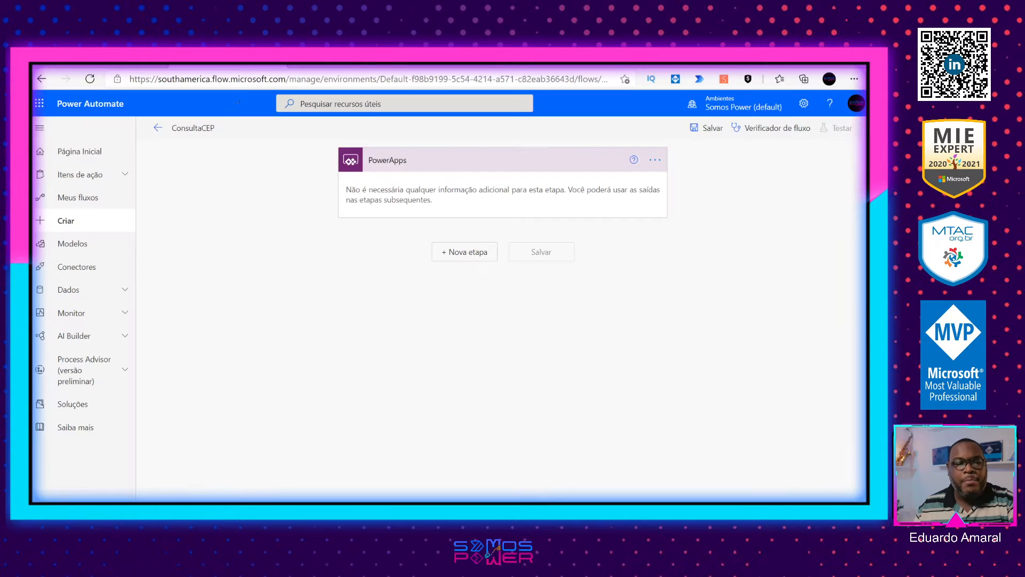
Step: Add a premium HTTP action after the PowerApps trigger in the ConsultaCEP flow and set its method to GET
click(454, 254)
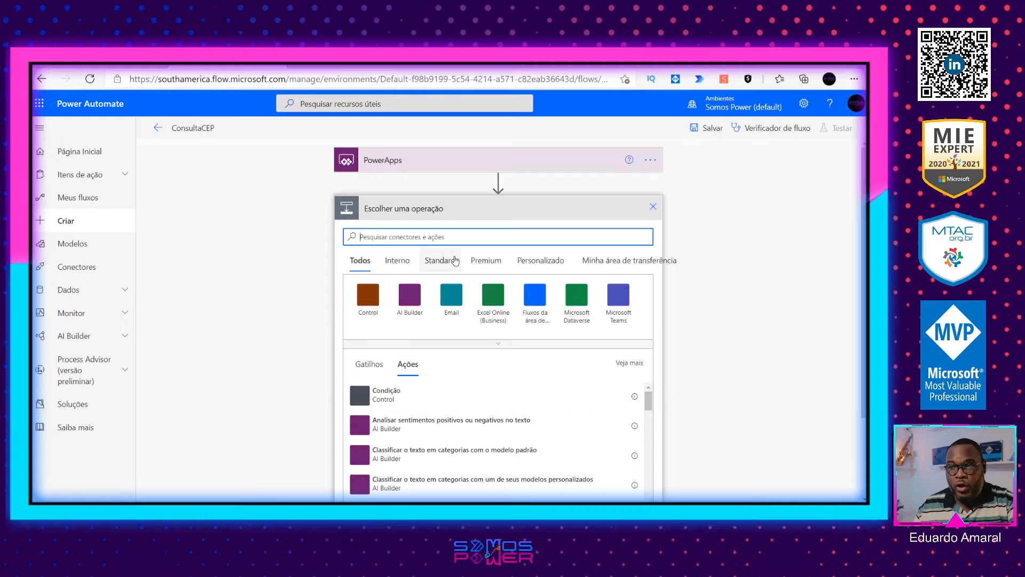
text(web)
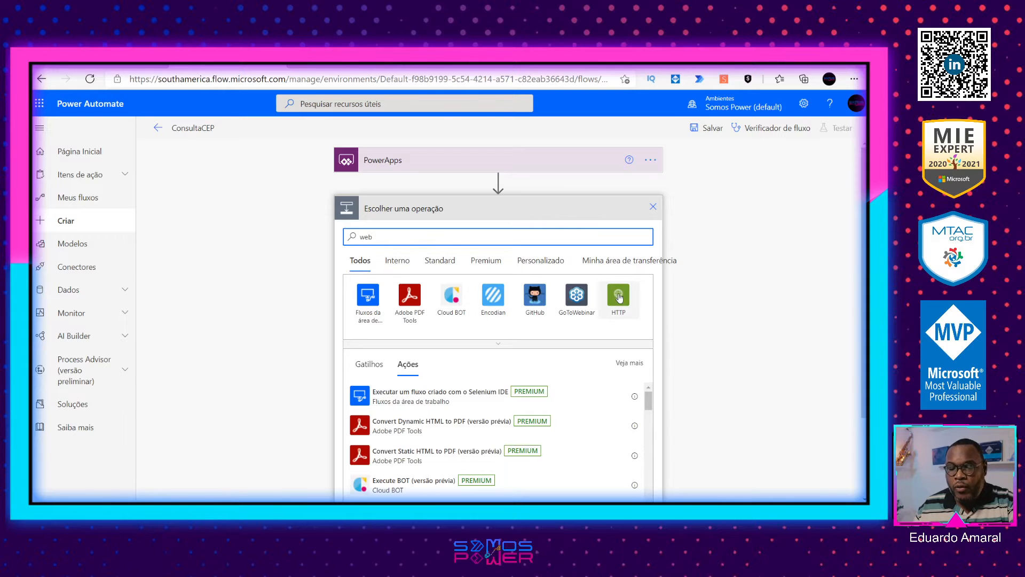
click(618, 302)
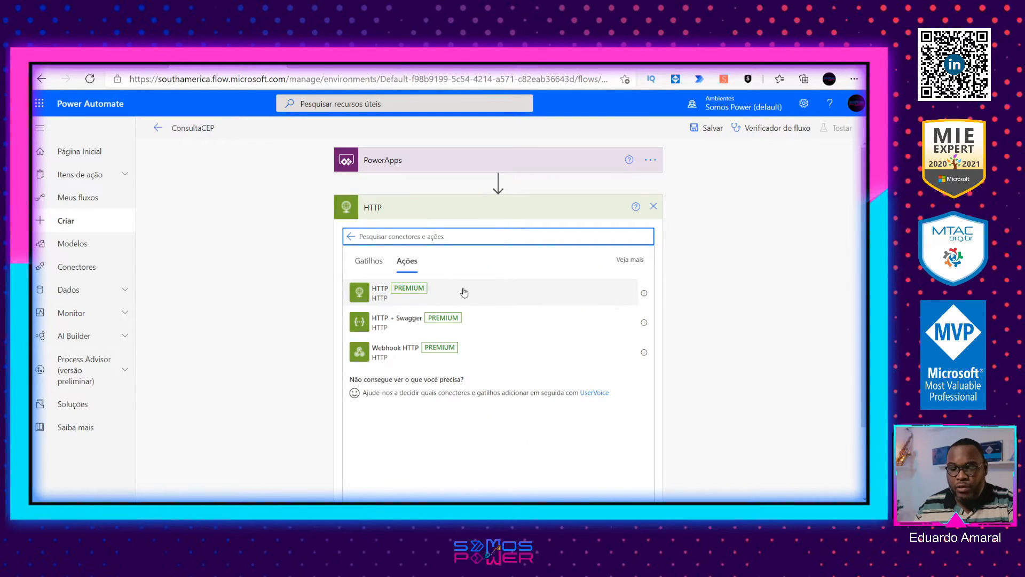
click(478, 294)
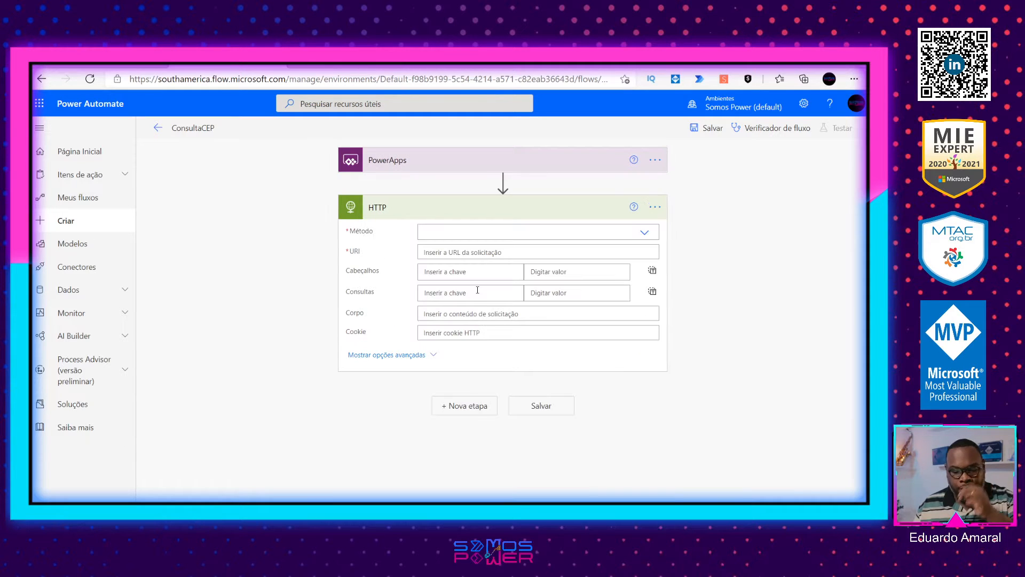
click(645, 235)
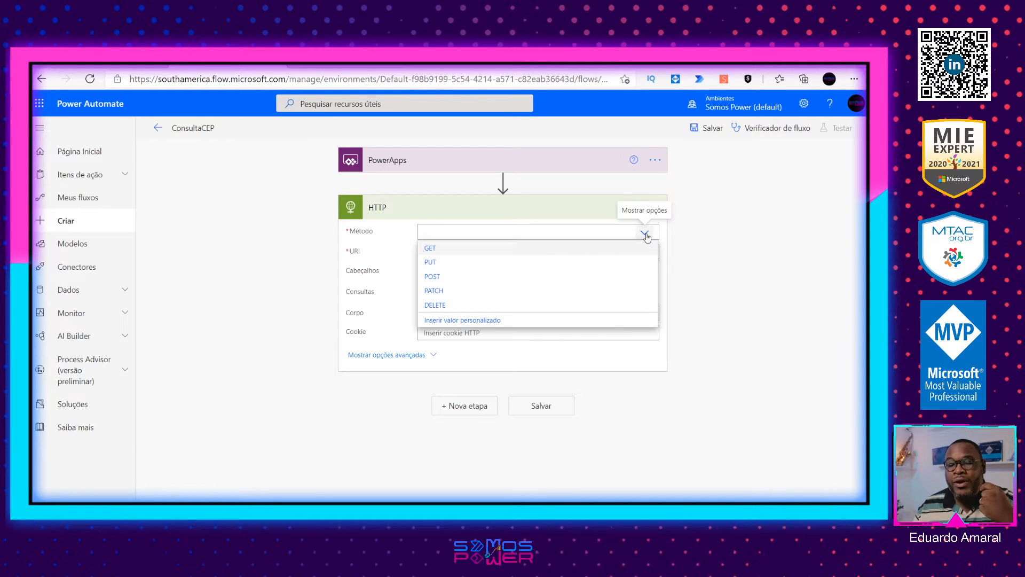
click(572, 249)
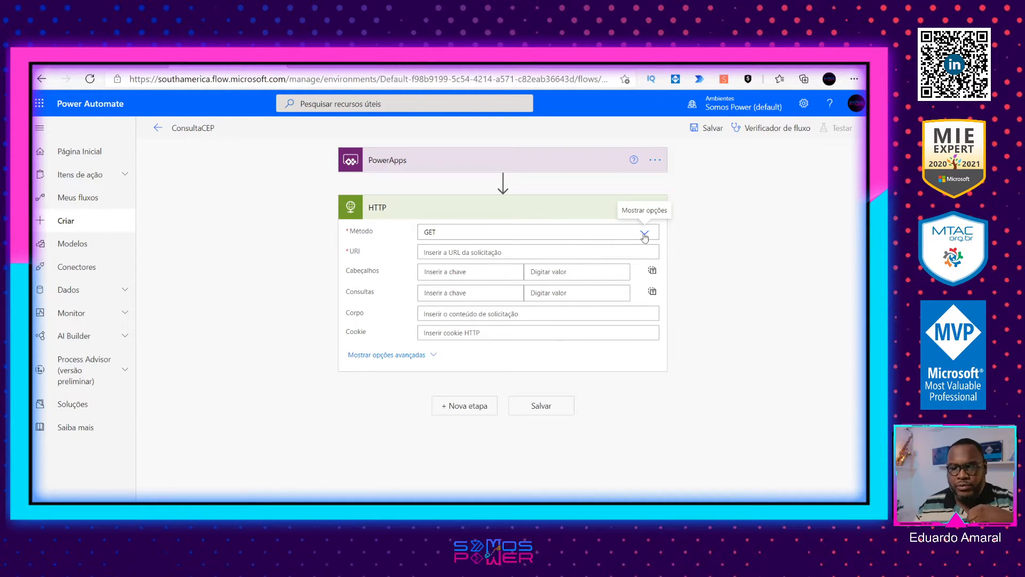
Step: Compare the JSON request URL format in the ViaCEP documentation with the 01310916 query, opening the documentation's sample link for 01001000
click(692, 64)
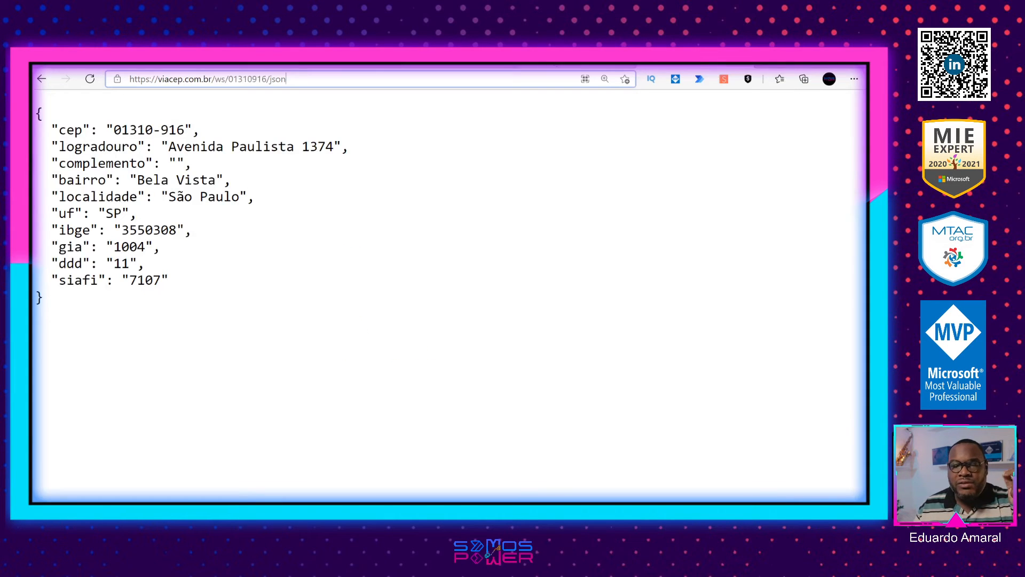
click(461, 65)
scroll(329, 425, down, 3)
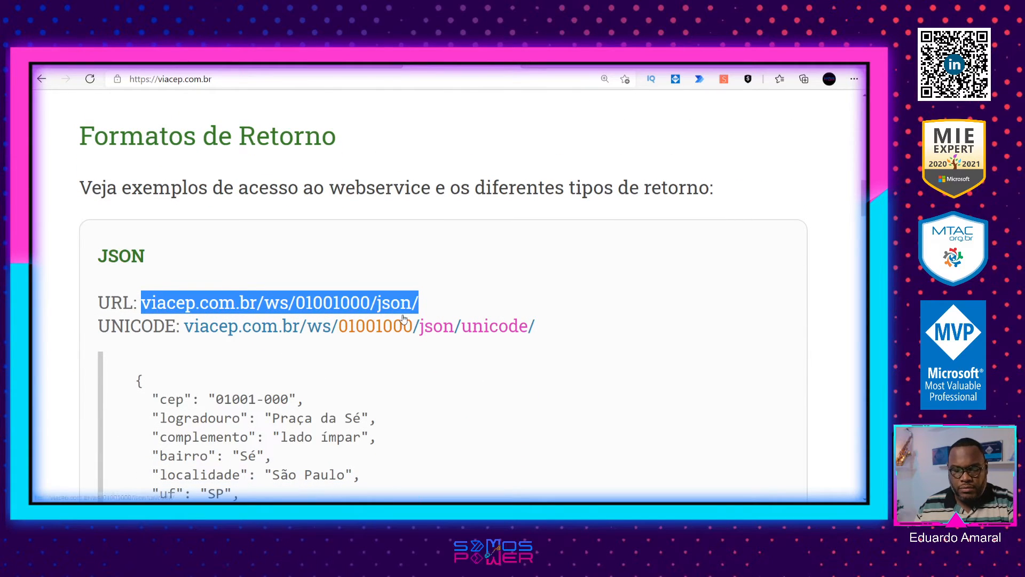
click(249, 59)
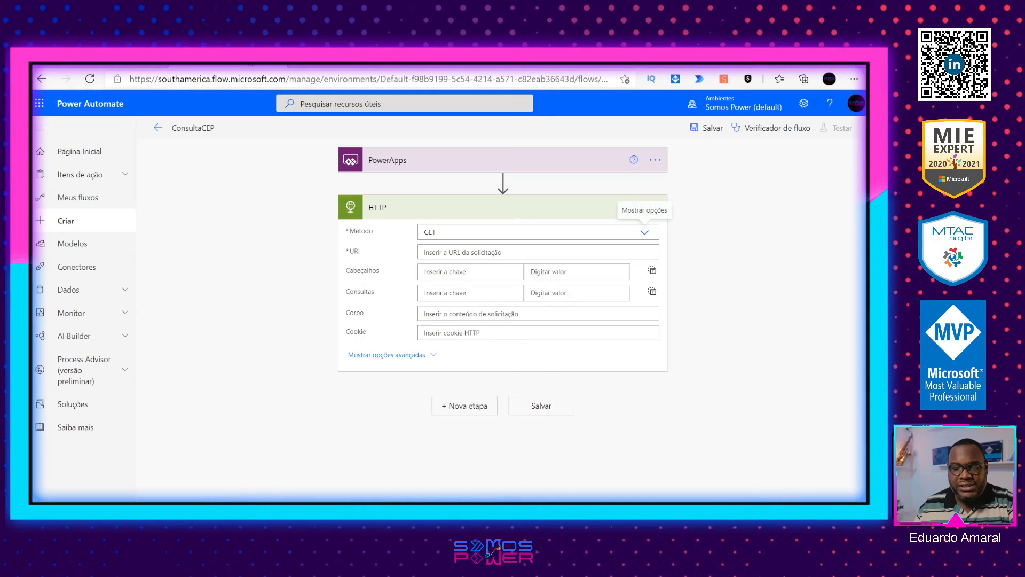
click(681, 59)
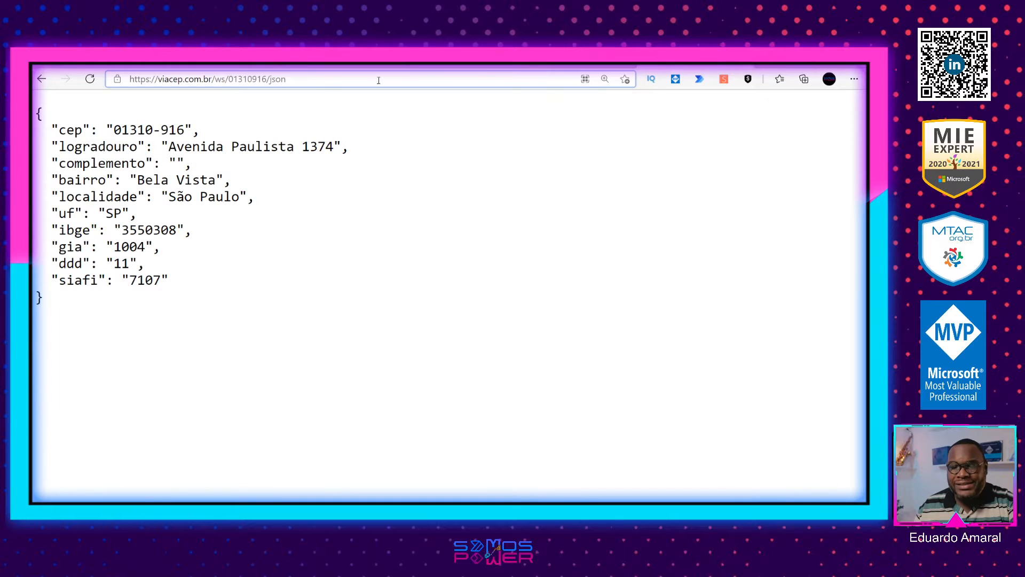
click(294, 78)
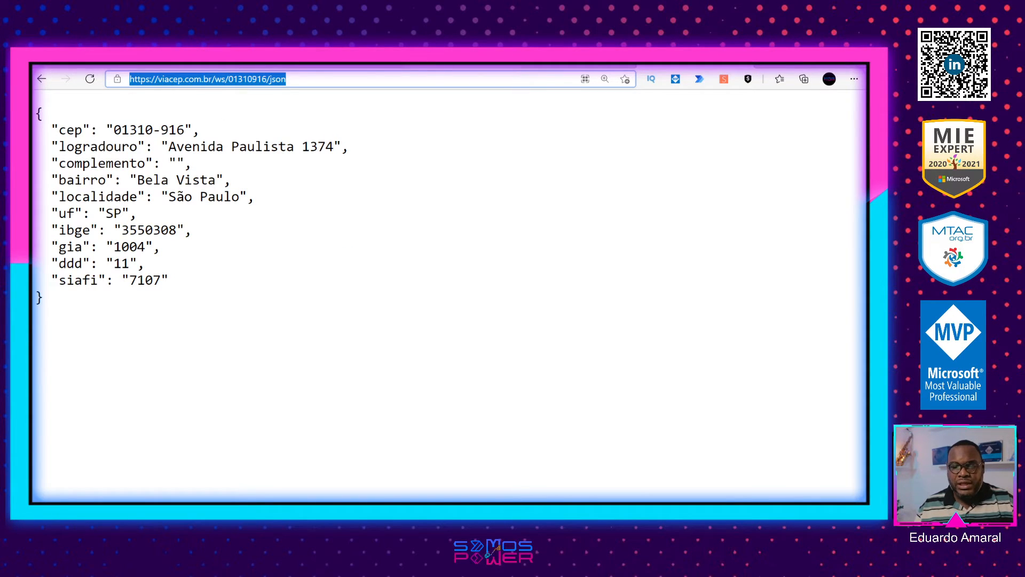
click(444, 60)
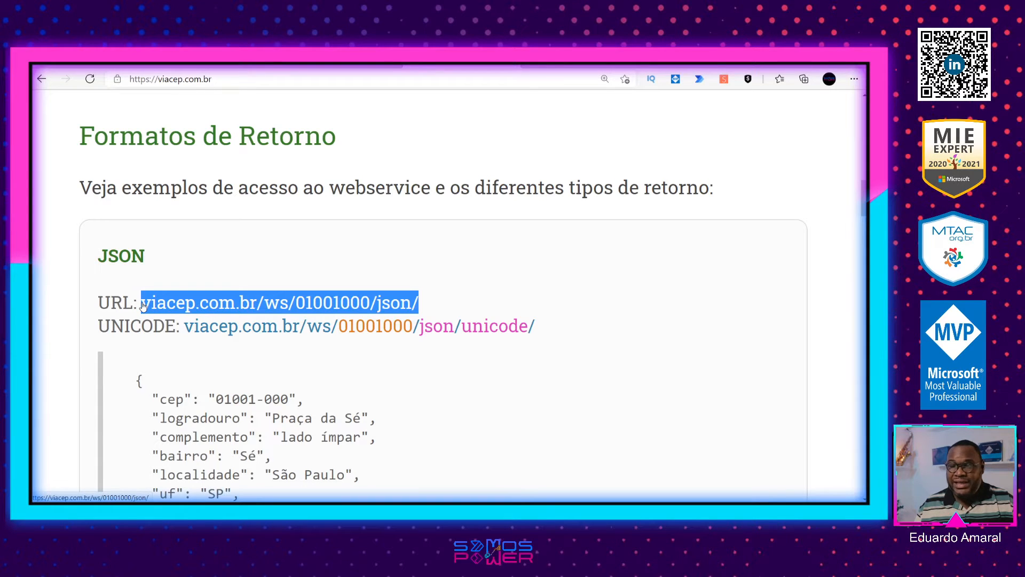
click(673, 60)
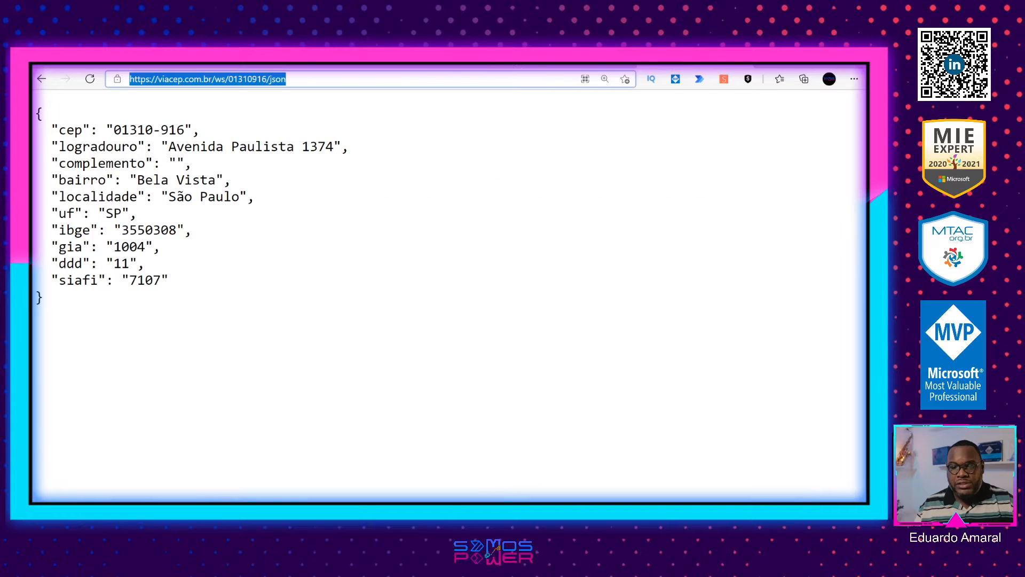
click(470, 64)
click(253, 304)
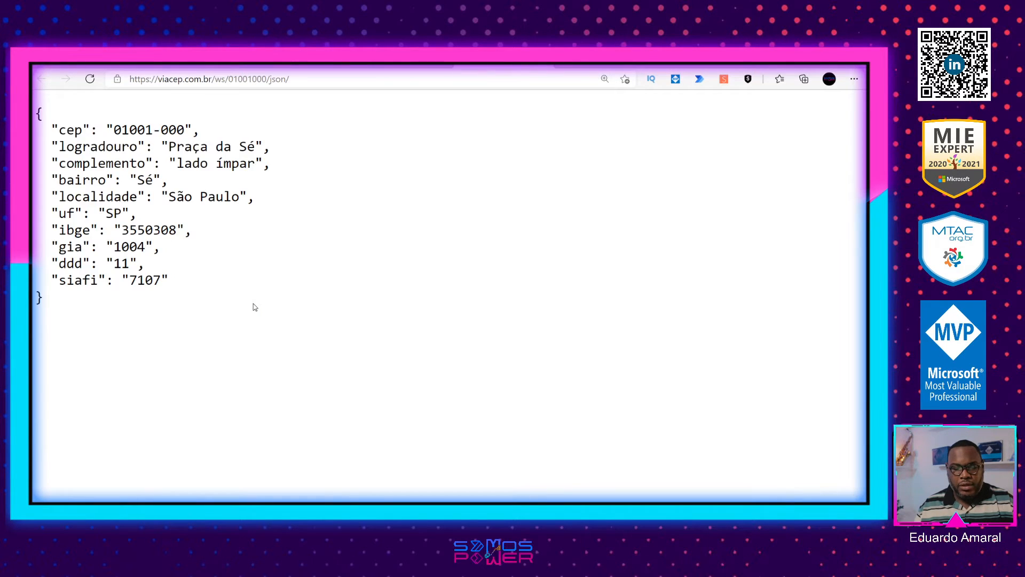
click(313, 79)
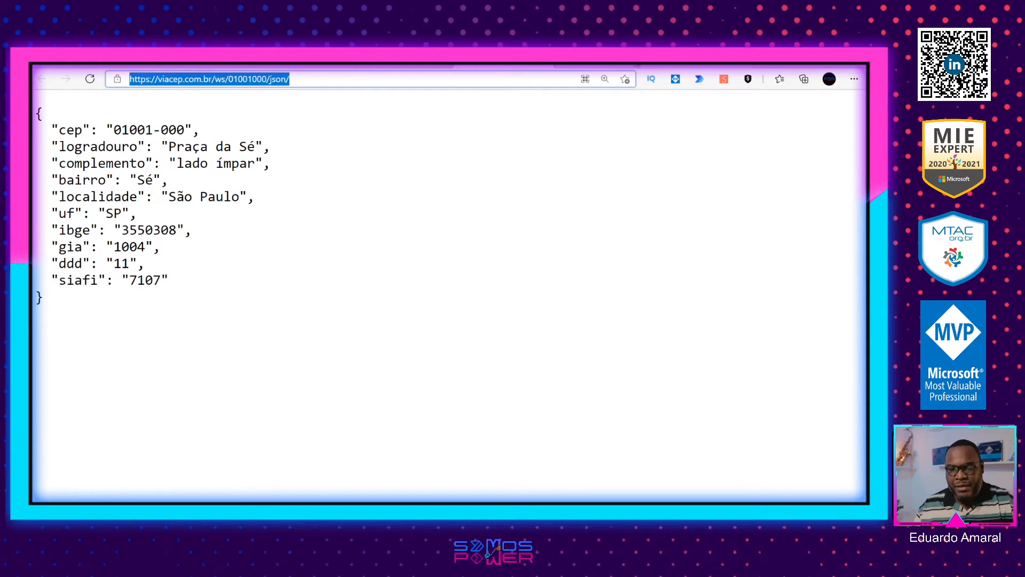
click(703, 65)
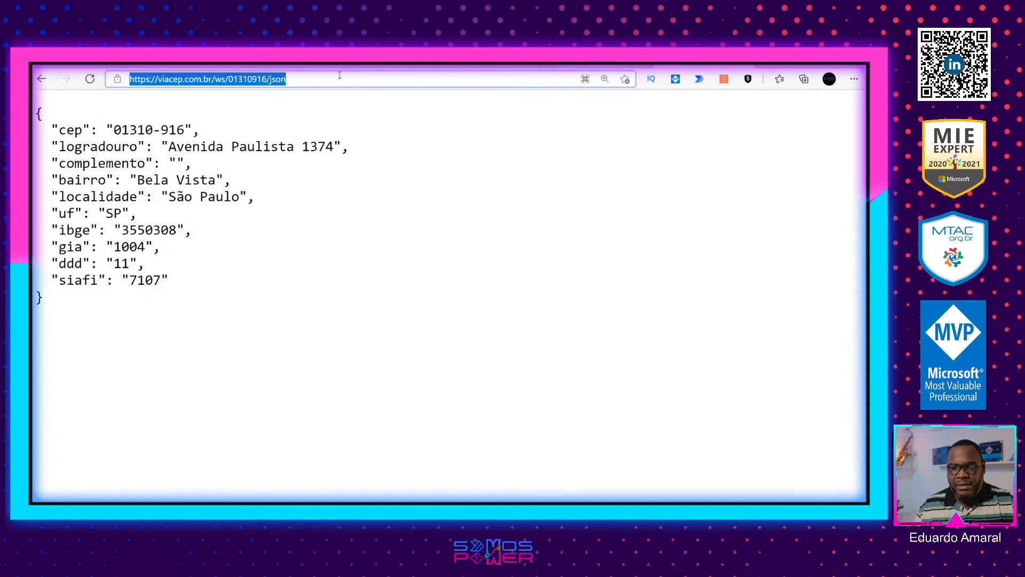
click(289, 81)
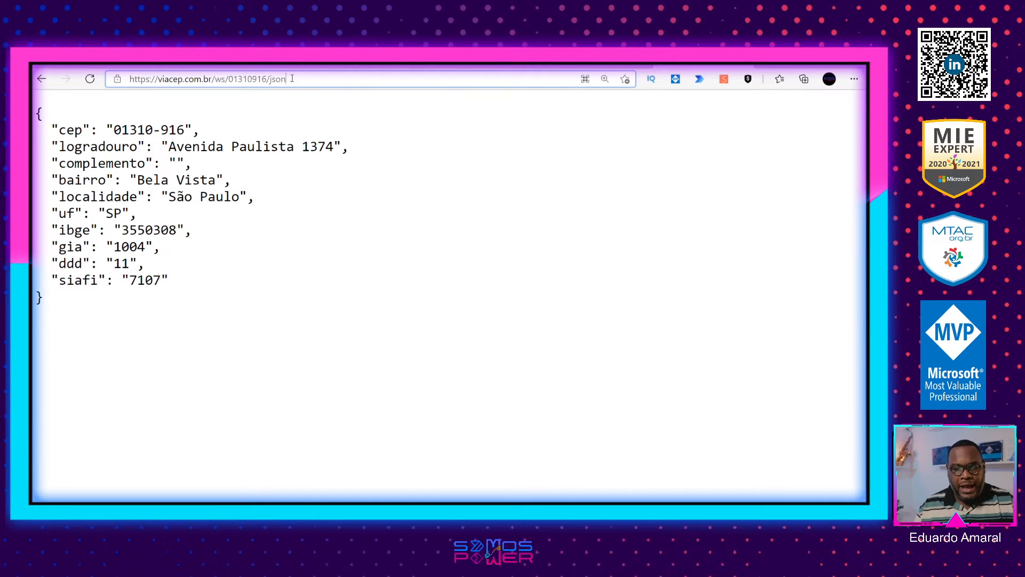
drag(288, 81, 120, 81)
key(ctrl+c)
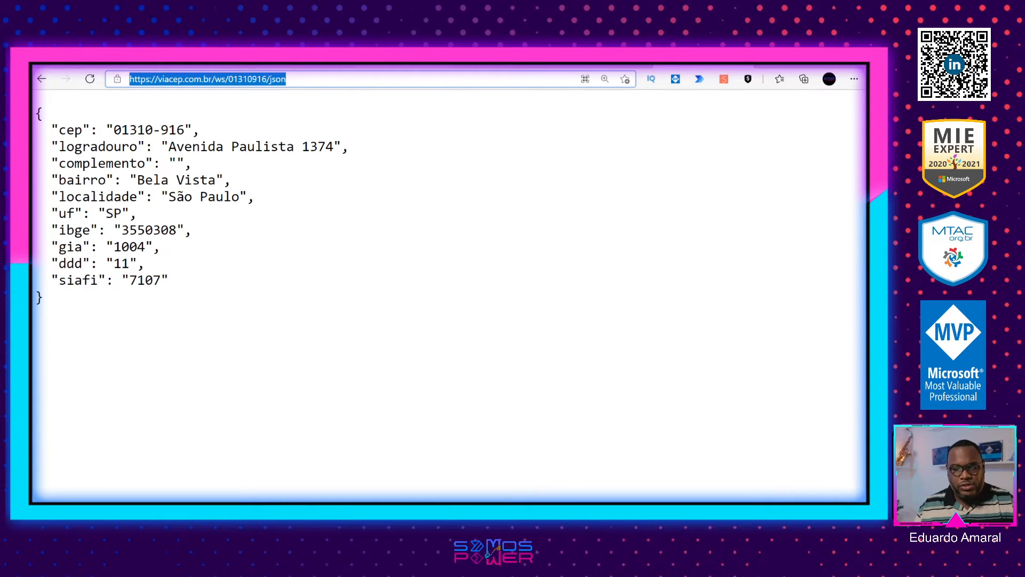
click(396, 65)
click(304, 64)
click(213, 64)
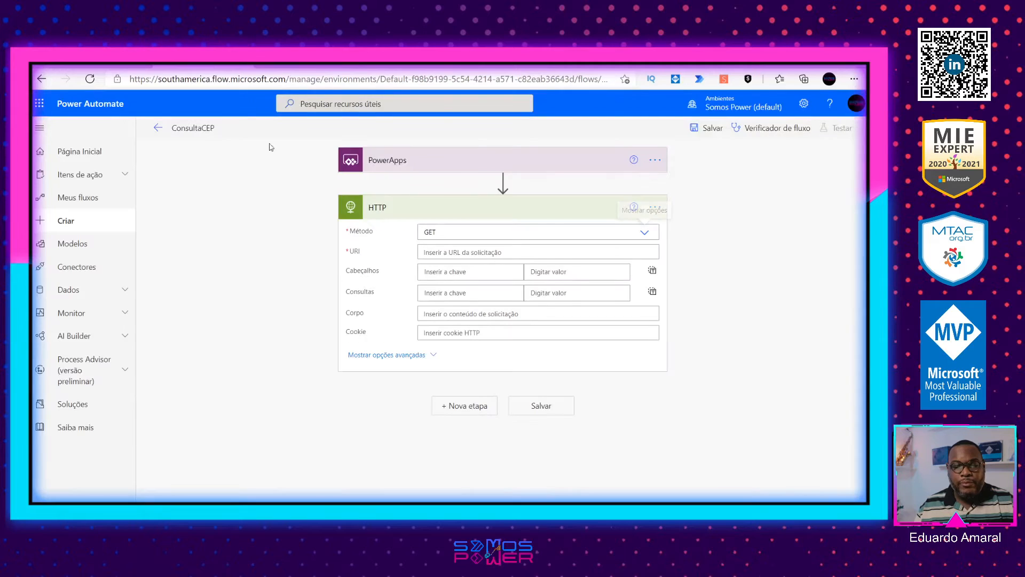
click(463, 250)
key(ctrl+v)
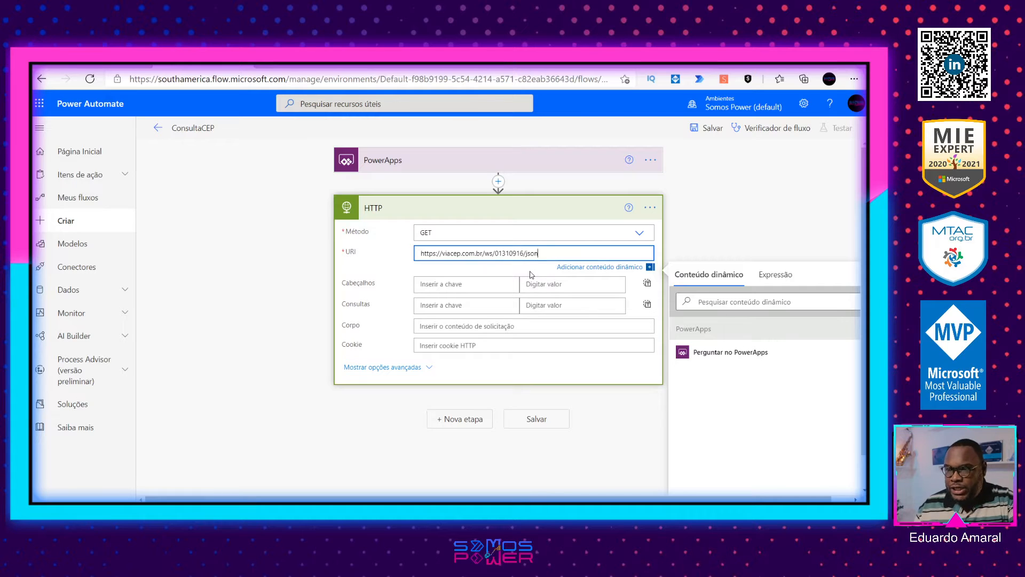
Step: Save the ConsultaCEP flow and run a manual test of it
scroll(541, 304, down, 1)
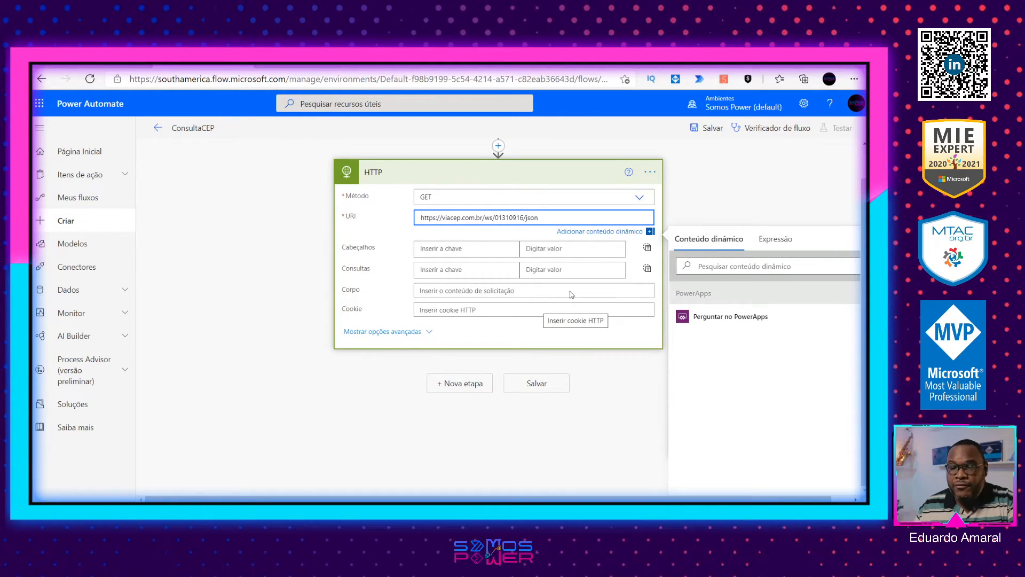
click(706, 129)
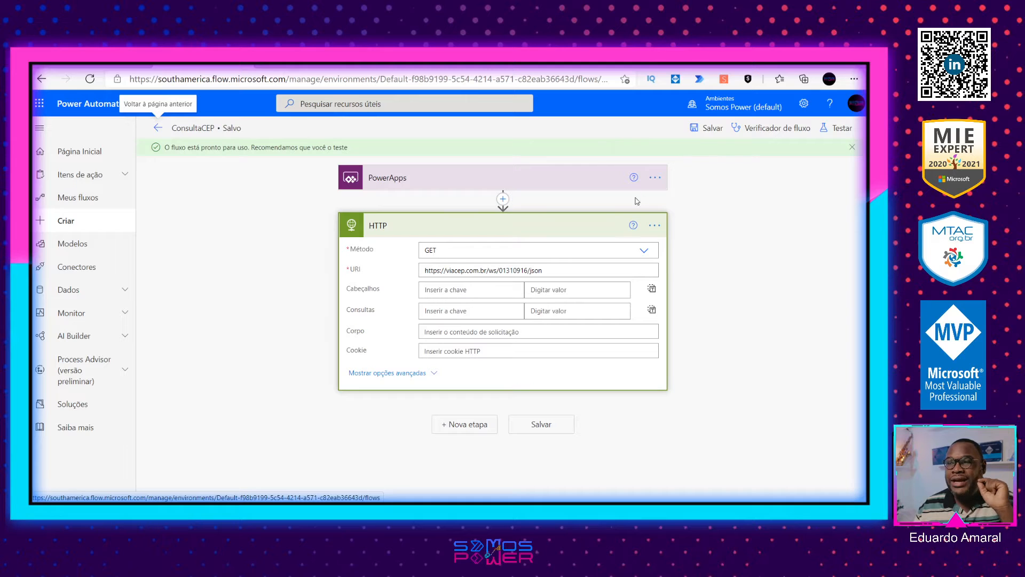
click(832, 127)
click(697, 155)
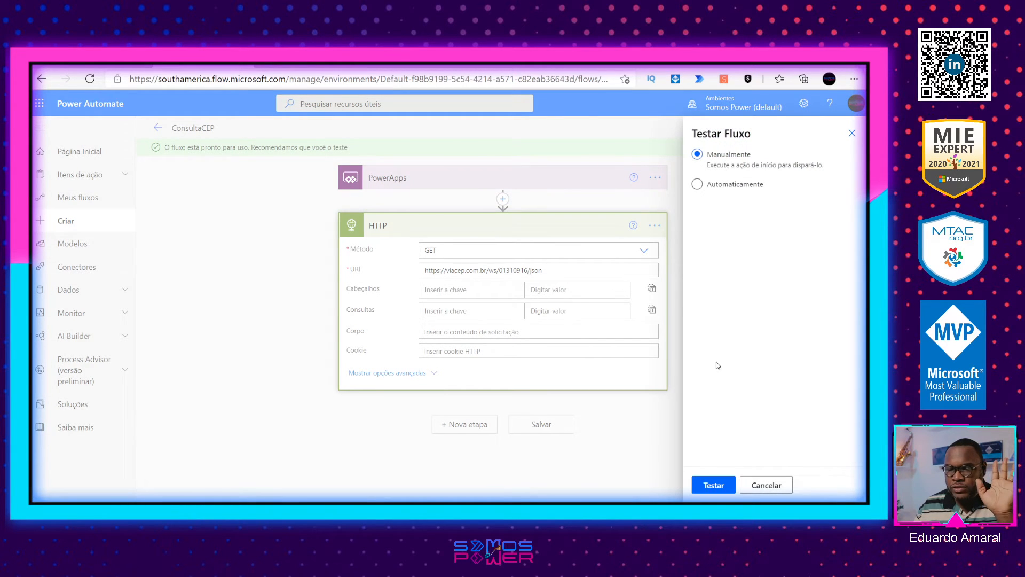
click(717, 488)
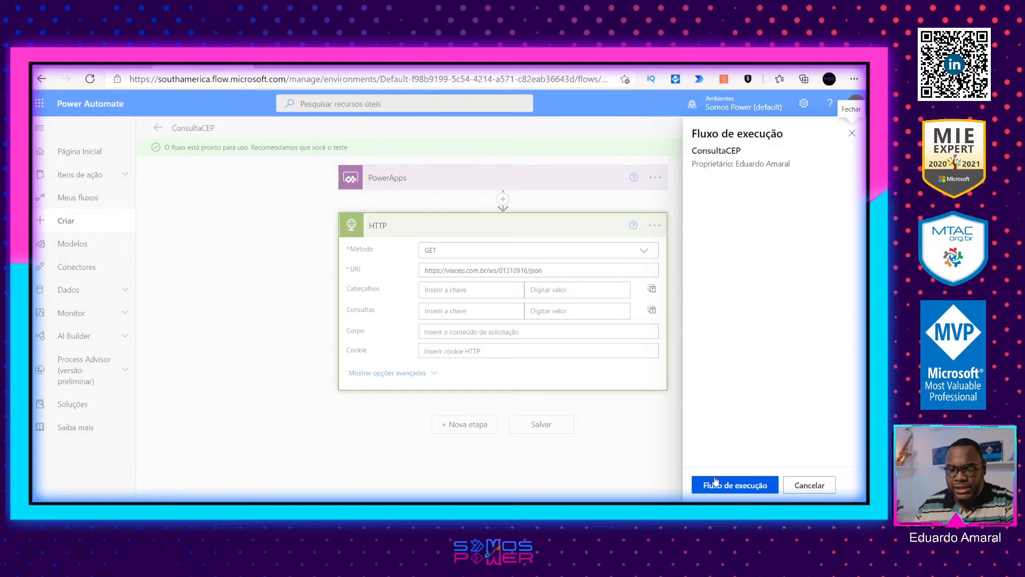
click(721, 488)
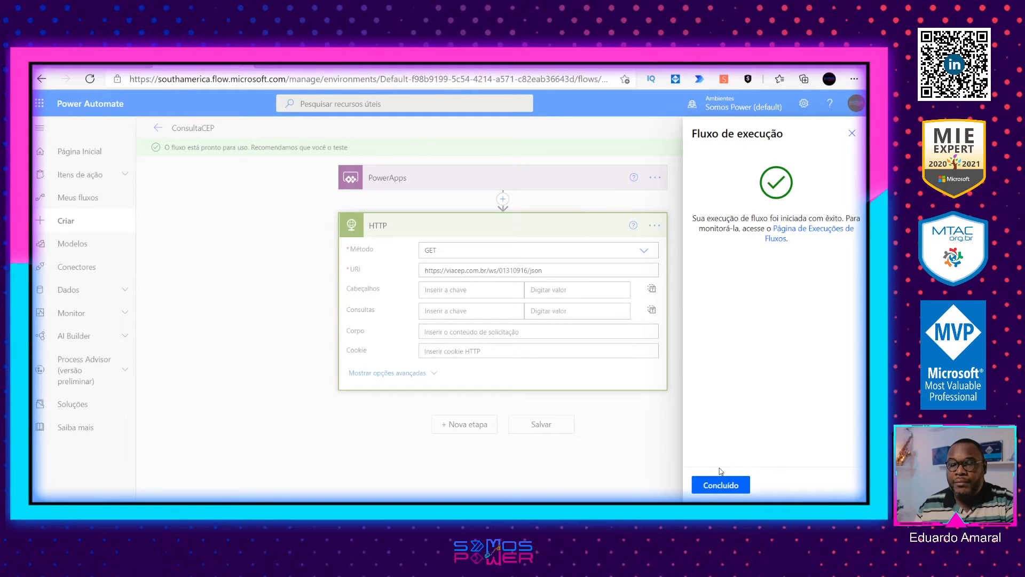
click(721, 484)
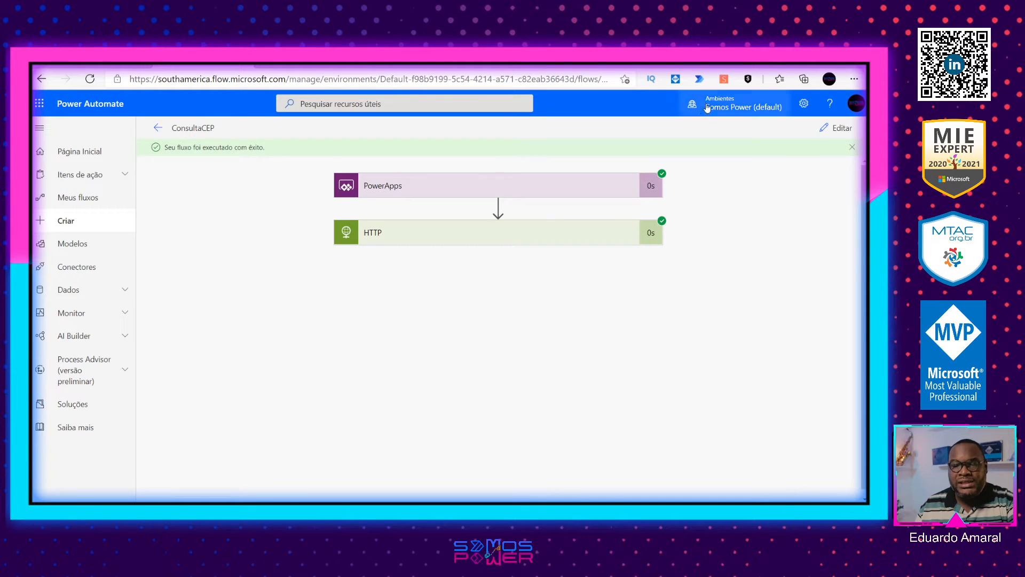
Step: Examine the cep, logradouro, bairro and localidade fields in the ViaCEP JSON response for 01310916
click(703, 65)
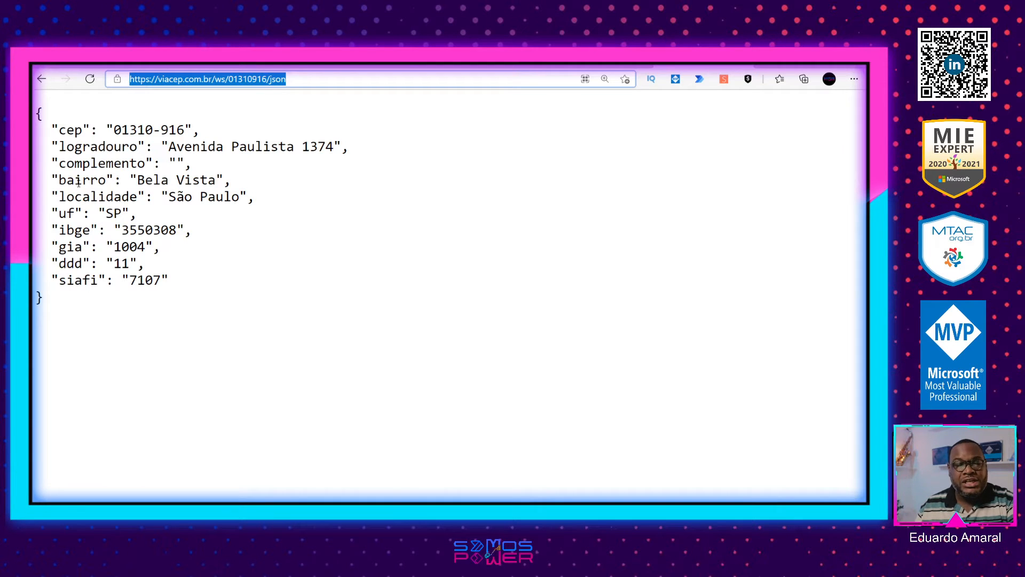
drag(52, 128, 188, 148)
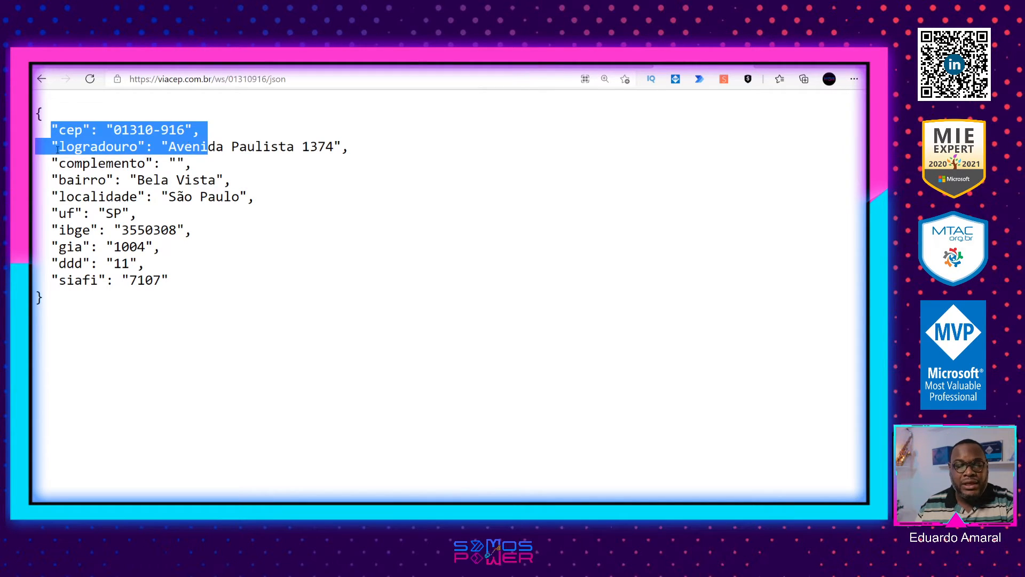
drag(52, 147, 378, 151)
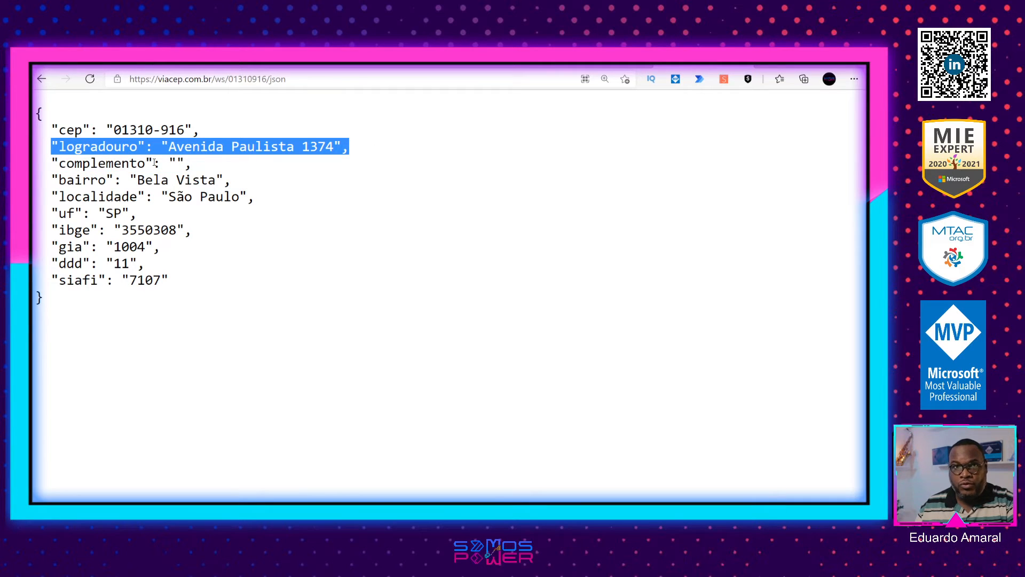
mouse_move(54, 163)
mouse_down()
mouse_move(185, 163)
mouse_move(54, 178)
mouse_up()
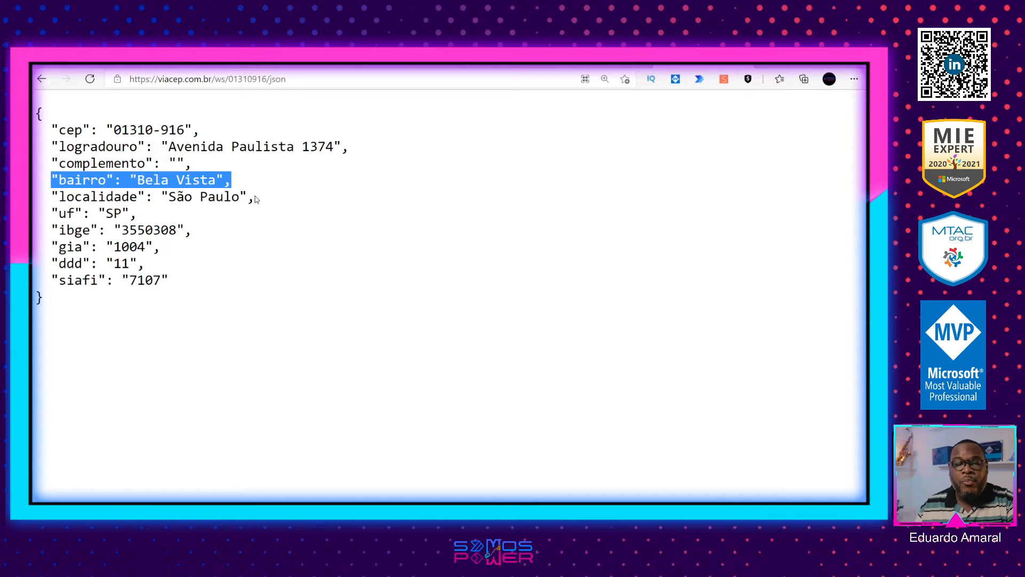
drag(255, 199, 52, 197)
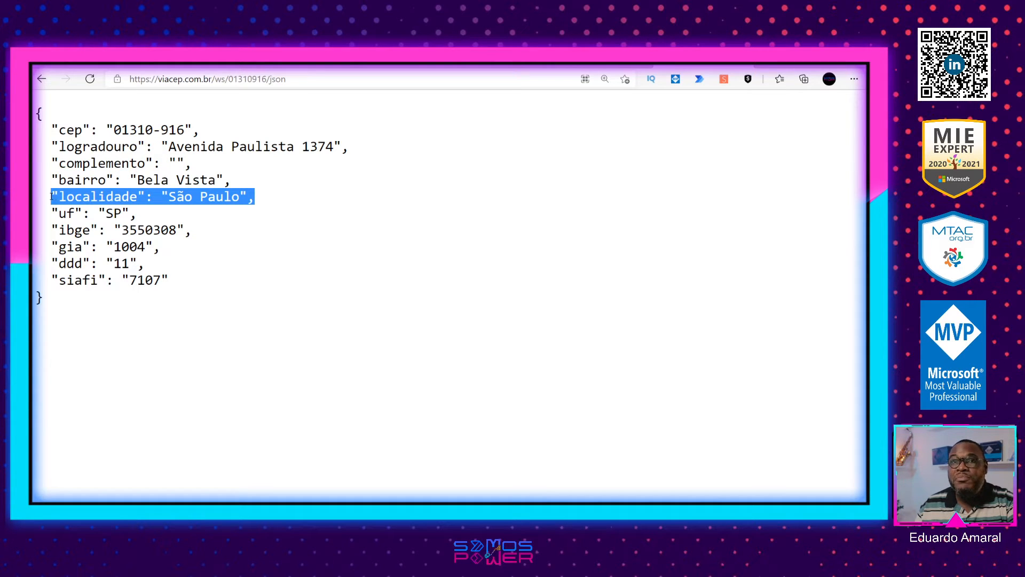
Step: Examine the complete ViaCEP JSON response for 01310916, including the cep, logradouro and complemento fields
click(63, 223)
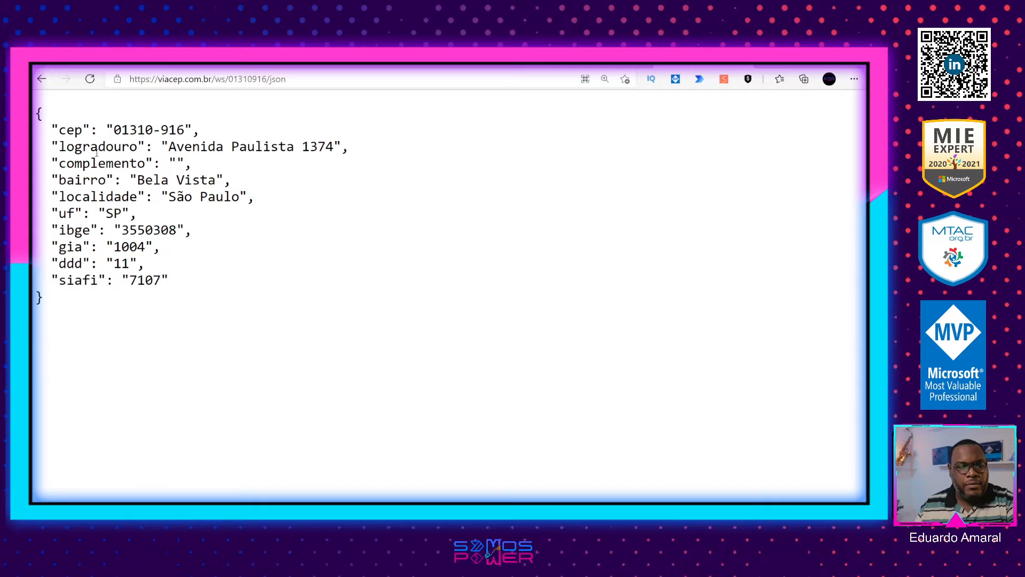
drag(57, 124, 213, 302)
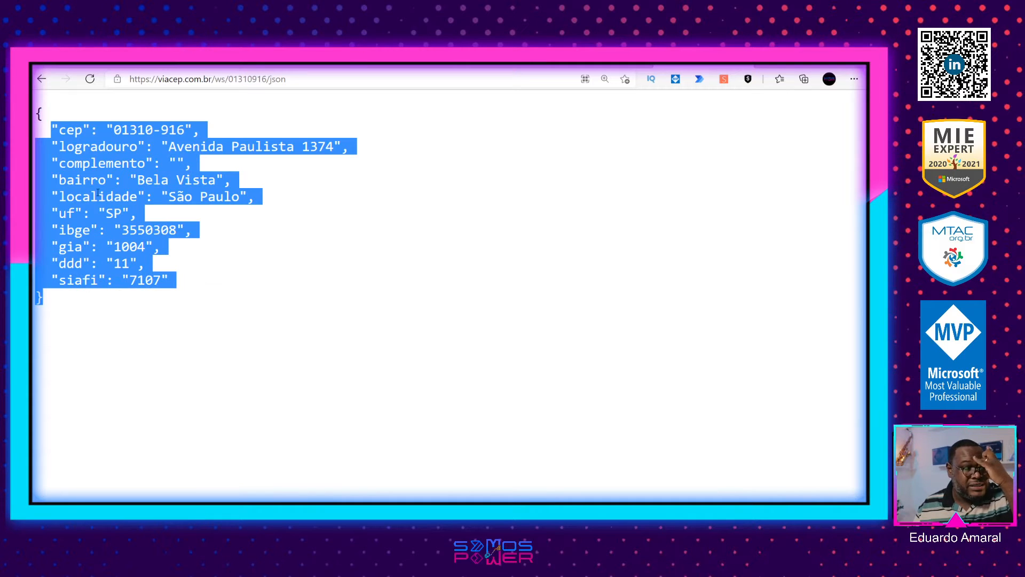
click(78, 128)
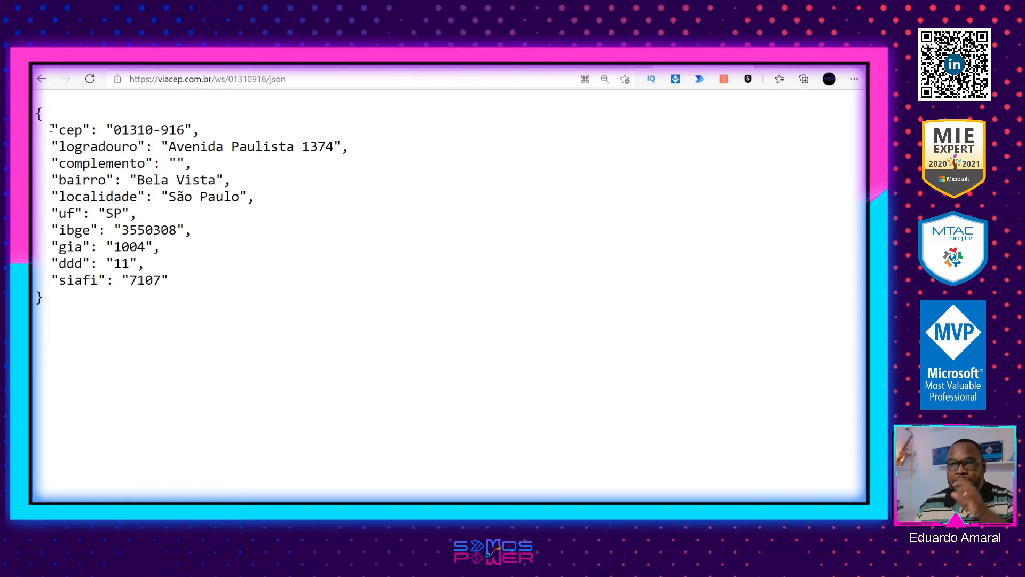
drag(52, 128, 348, 146)
drag(51, 164, 206, 169)
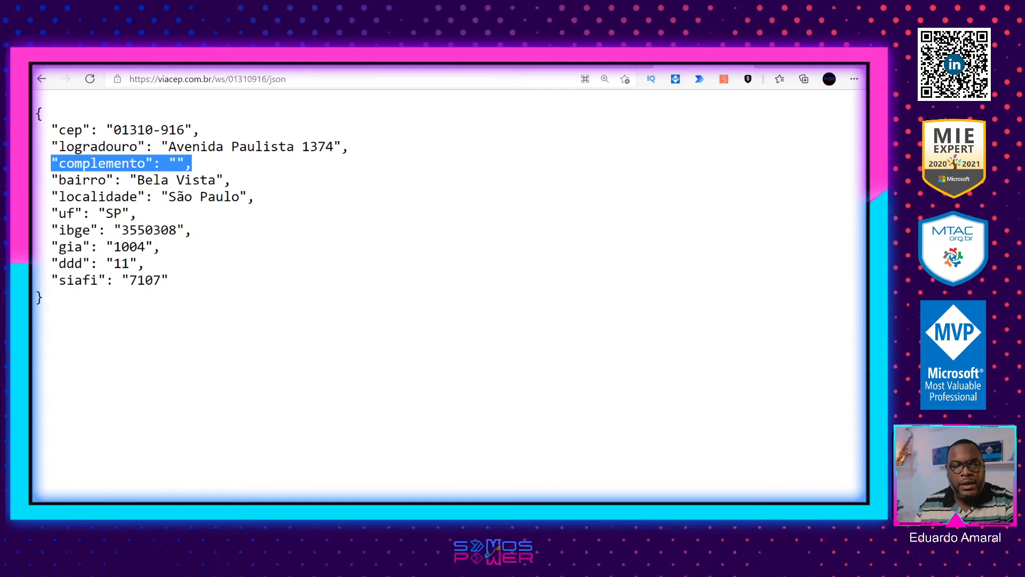
Step: Inspect the HTTP action's Corpo output in the ConsultaCEP test run and compare it with the ViaCEP browser response
click(202, 61)
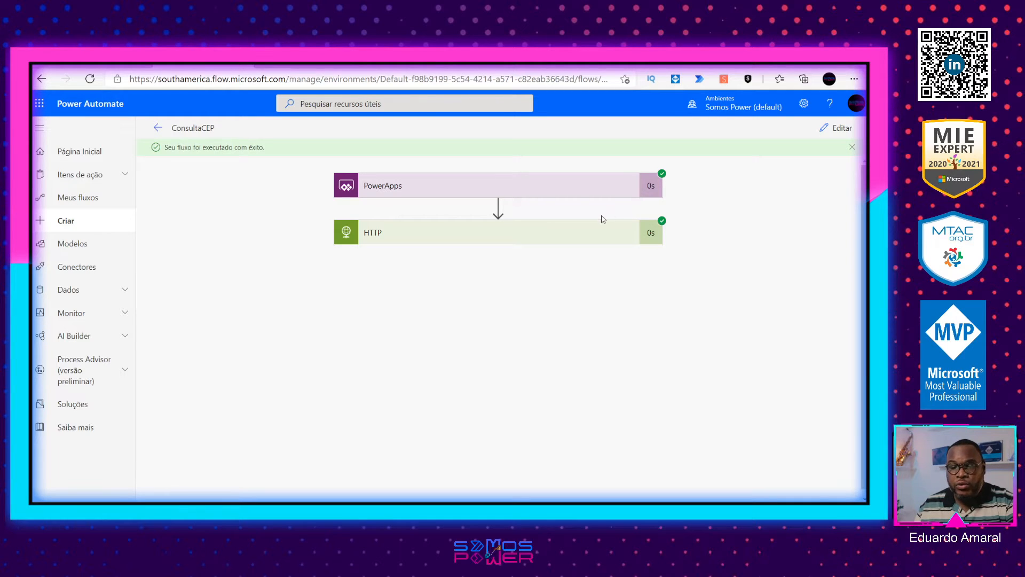
click(569, 239)
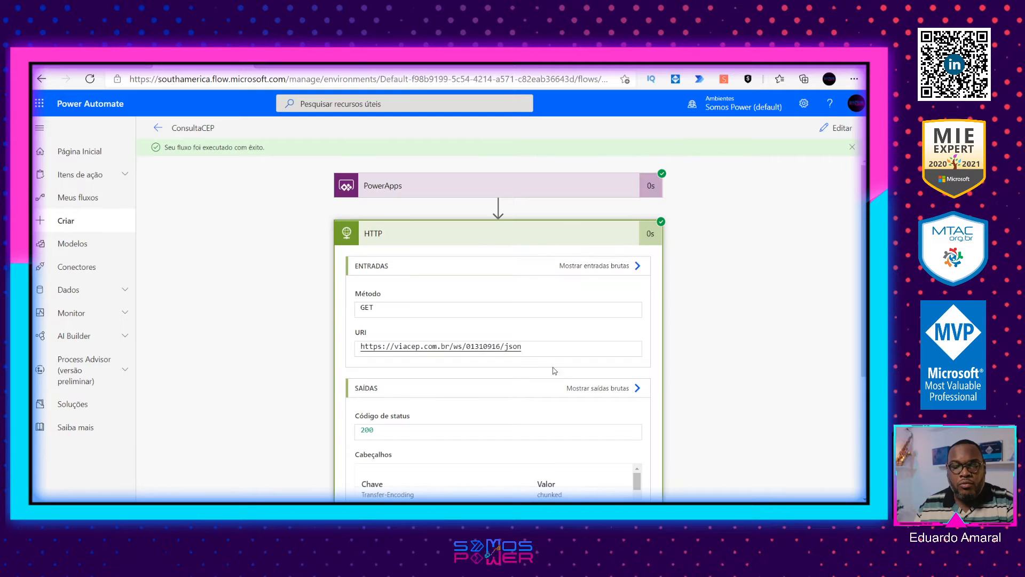
scroll(625, 393, down, 2)
scroll(624, 394, down, 2)
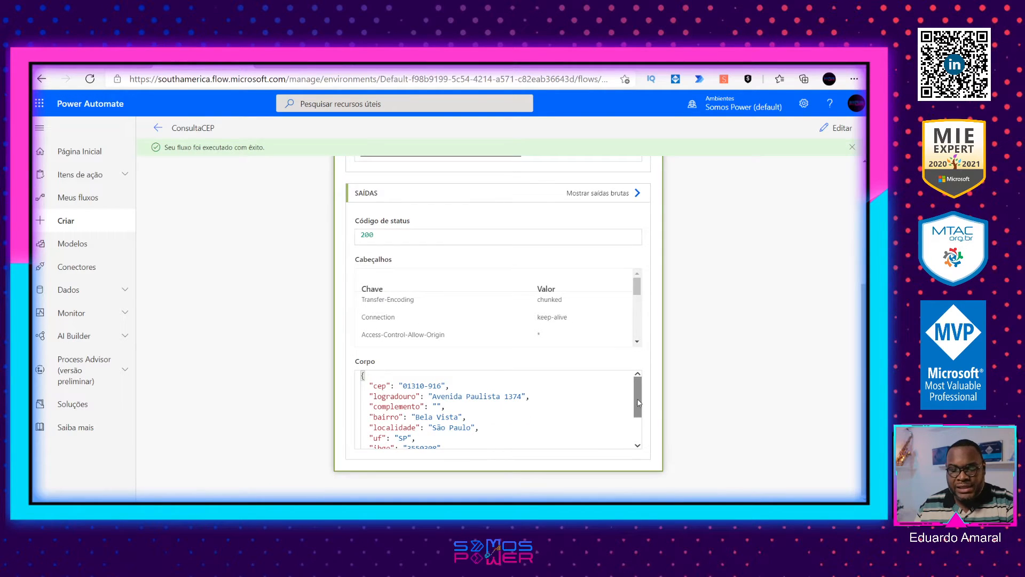
mouse_move(640, 396)
mouse_down()
mouse_move(639, 422)
mouse_move(640, 398)
mouse_up()
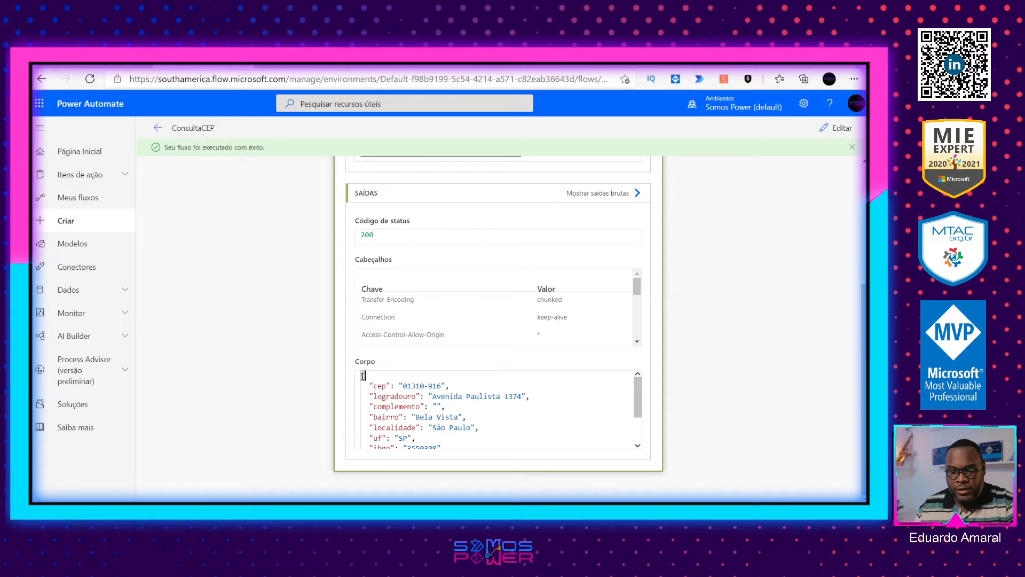
drag(362, 375, 444, 453)
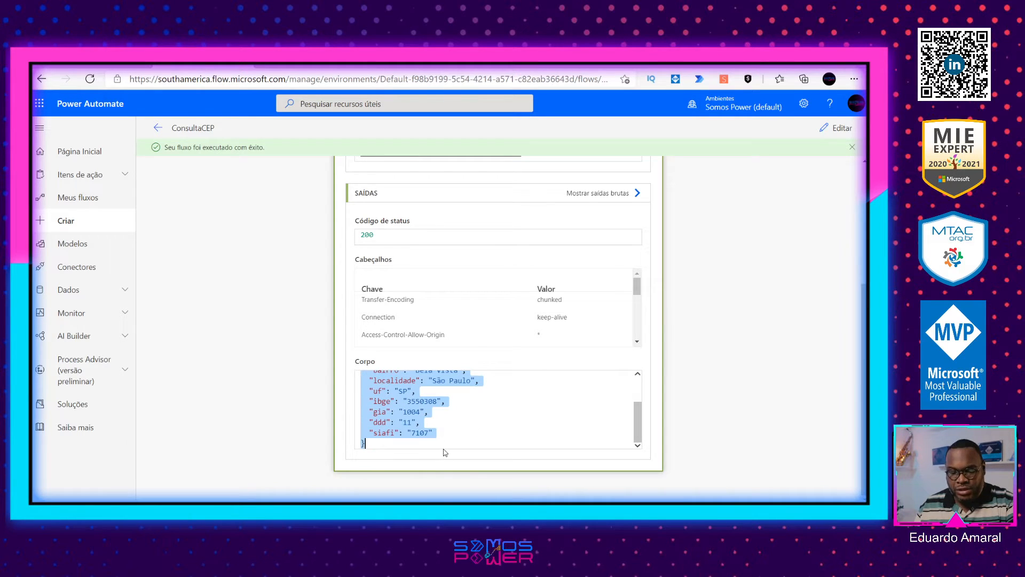
scroll(408, 358, up, 2)
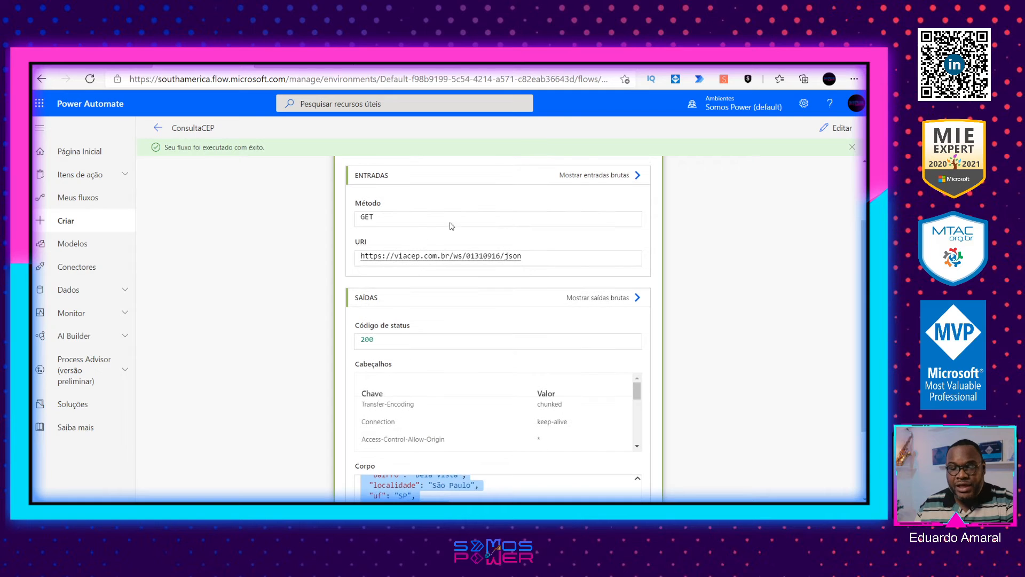
click(703, 65)
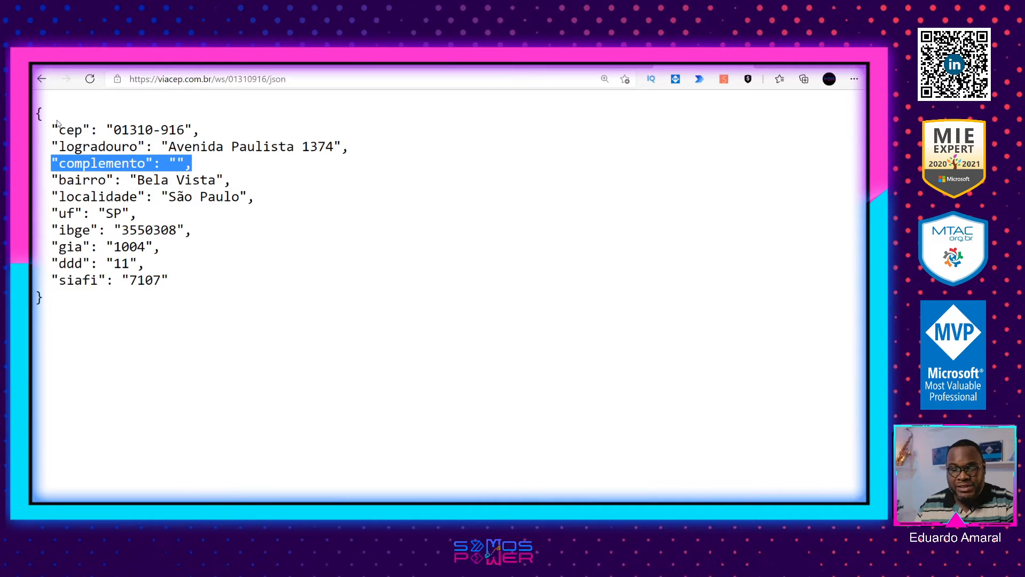
click(213, 66)
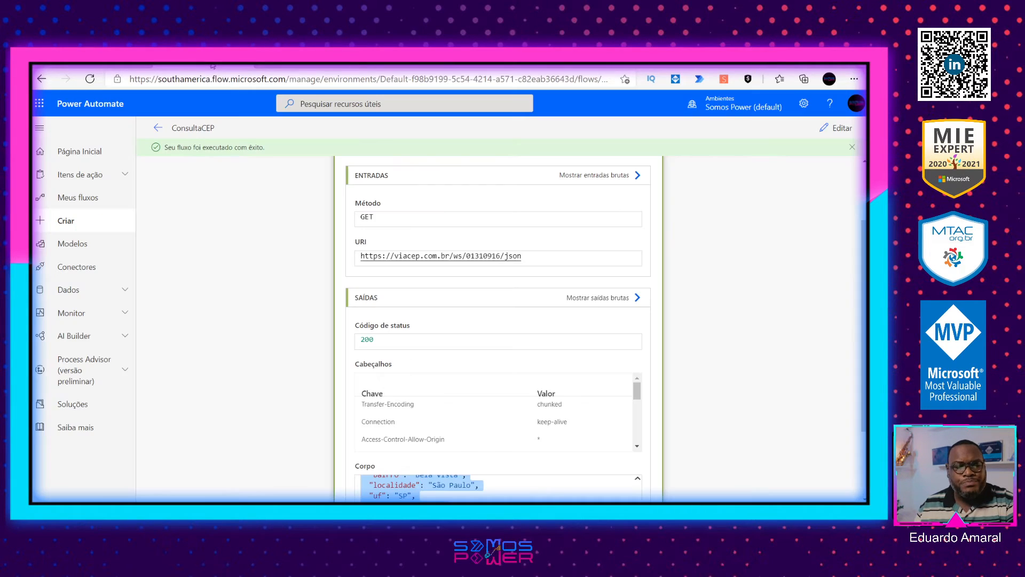
scroll(649, 435, down, 2)
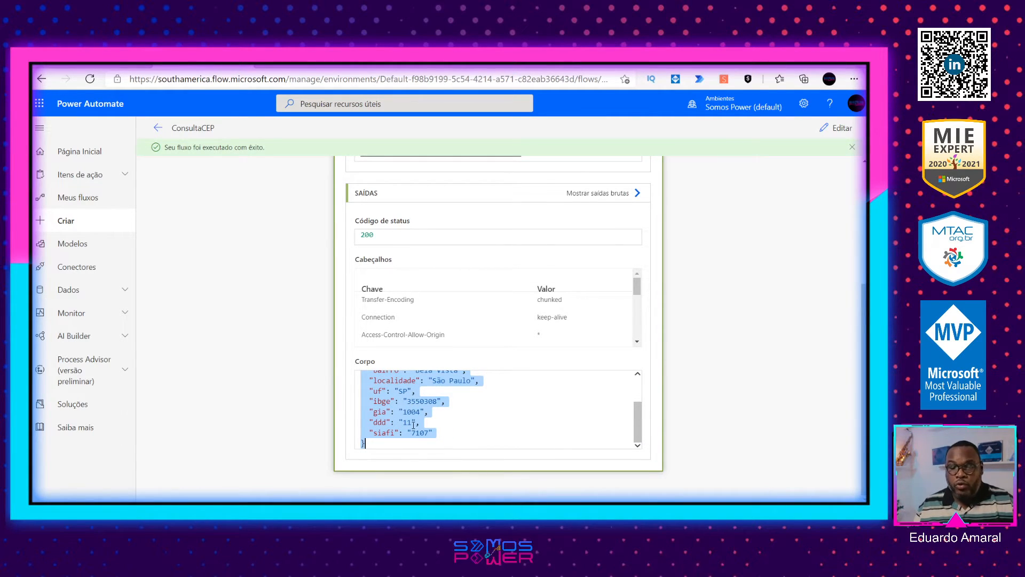
Step: Reopen the ConsultaCEP flow for editing and add an Analisar JSON action from Operação de Dados after the HTTP action
click(831, 129)
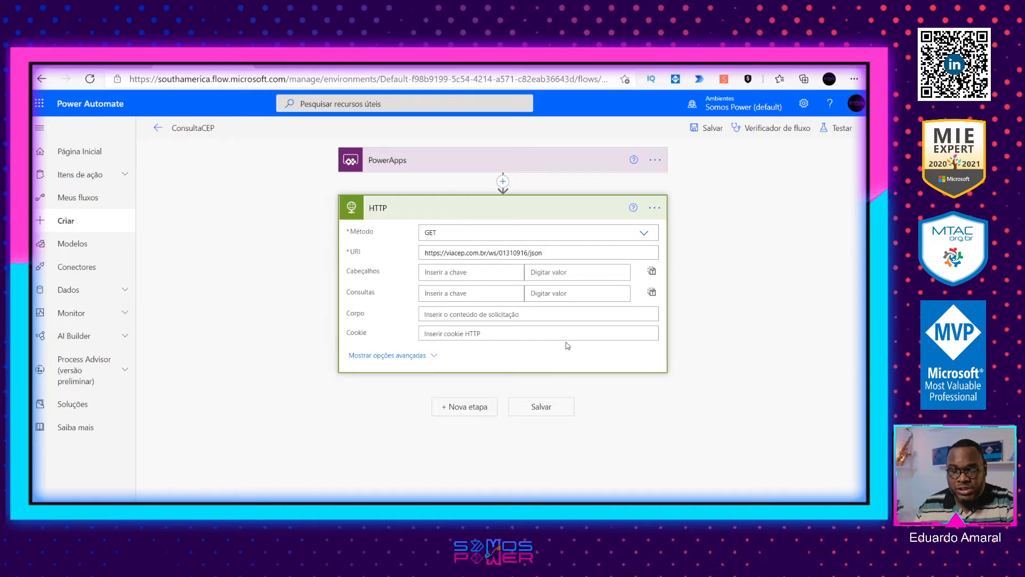
click(462, 406)
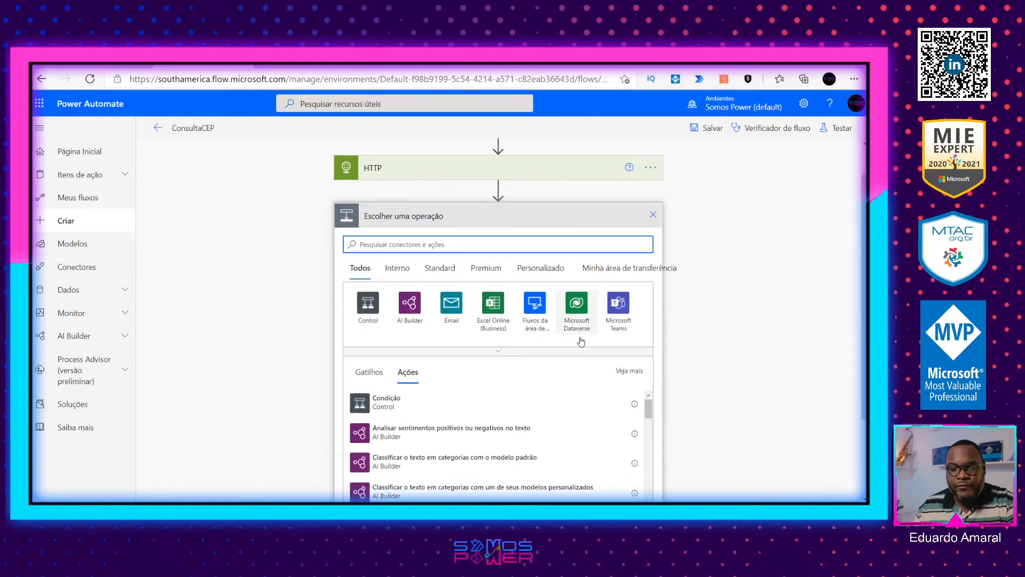
text(js)
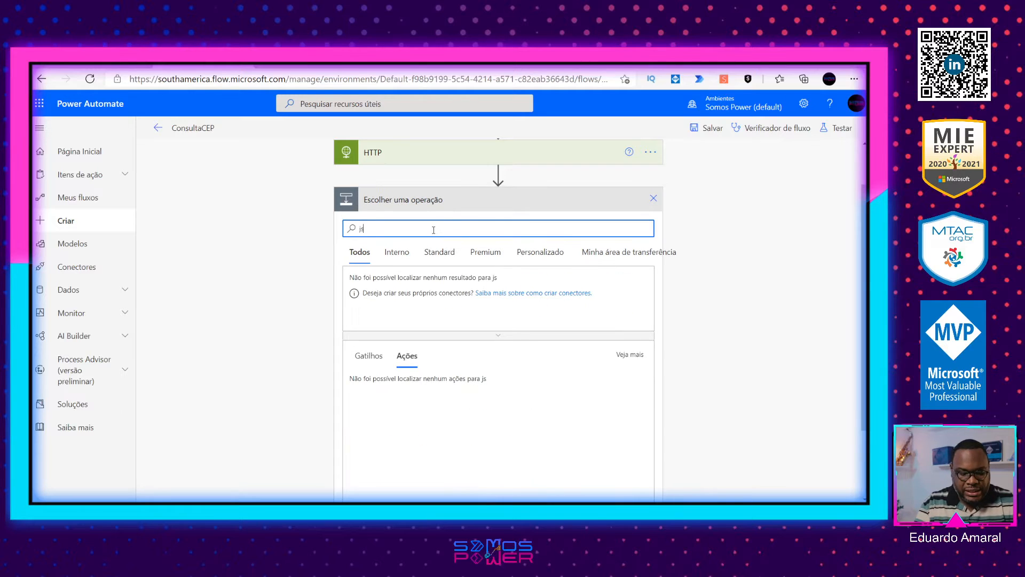
text(on)
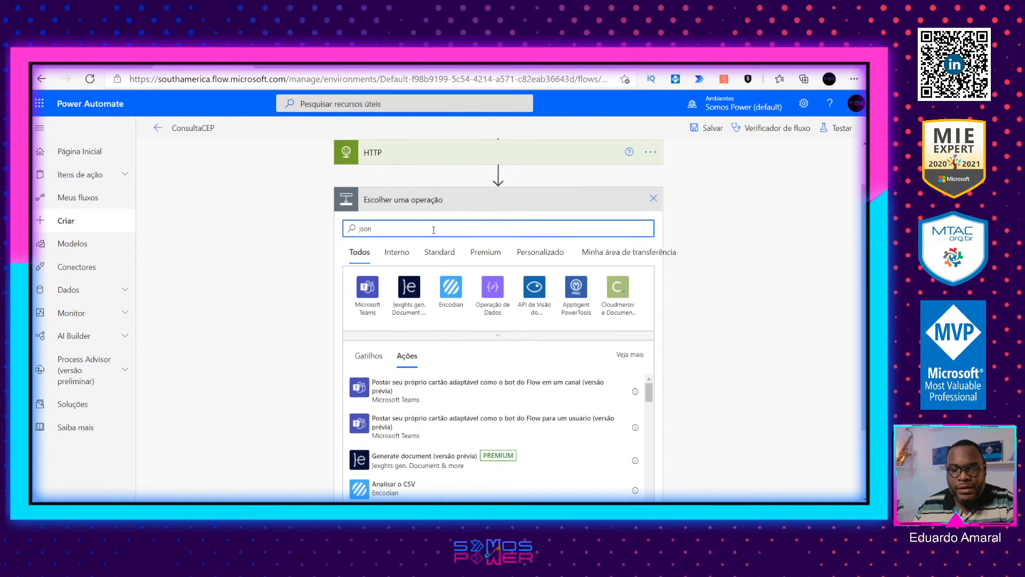
click(493, 291)
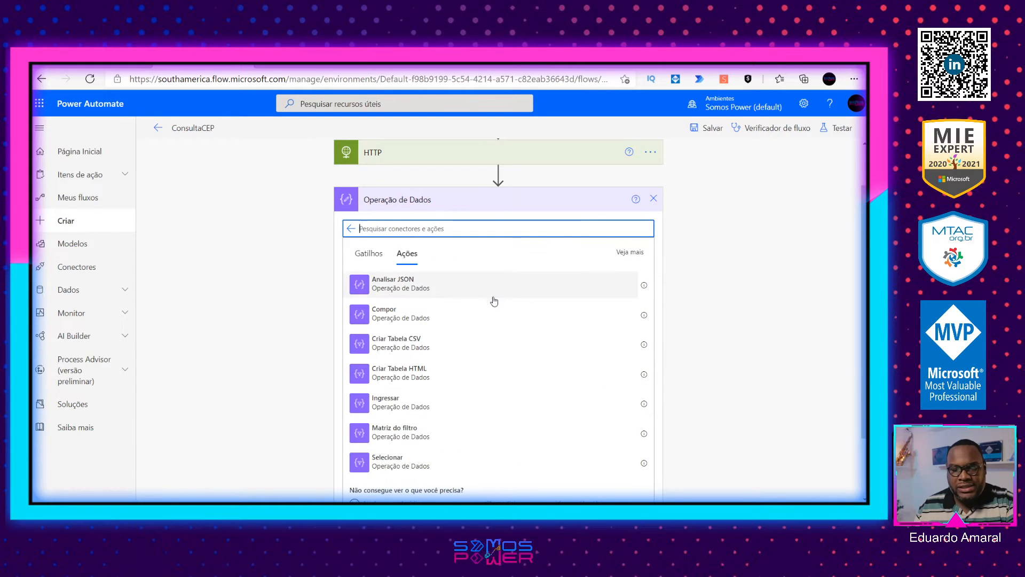
click(448, 288)
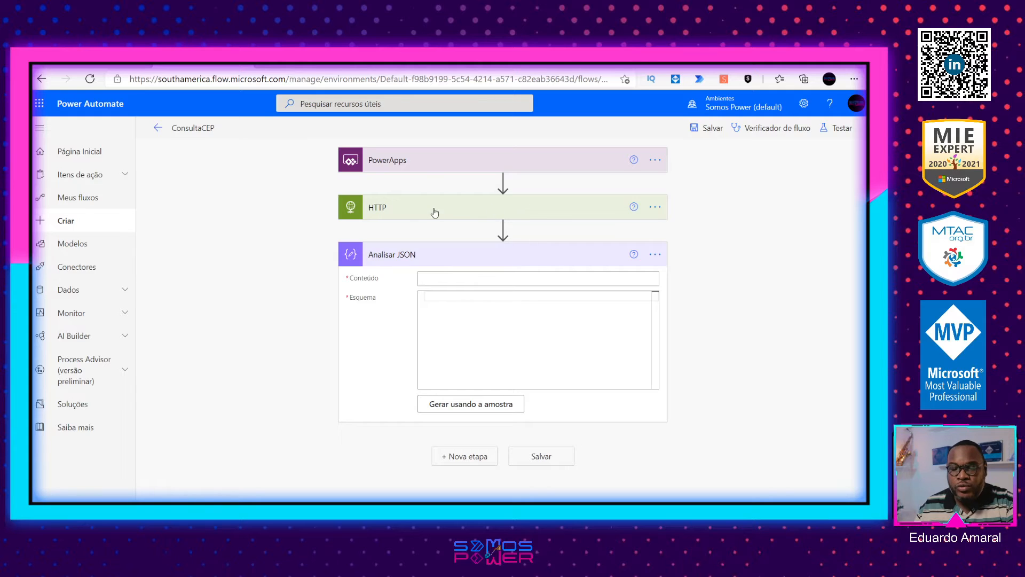
Step: Set the Conteúdo of the Analisar JSON action to the HTTP action's Corpo output
click(457, 212)
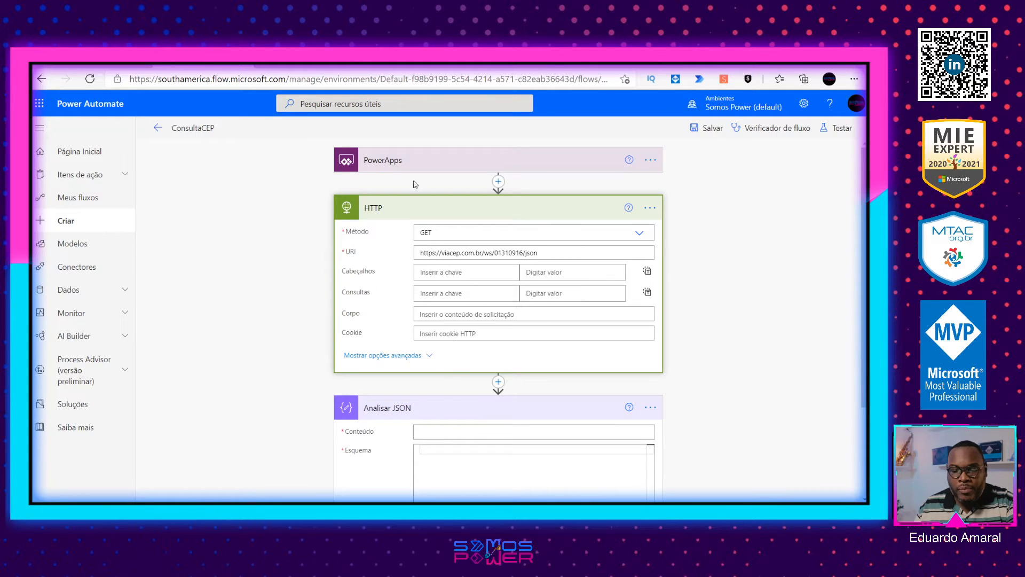
click(436, 210)
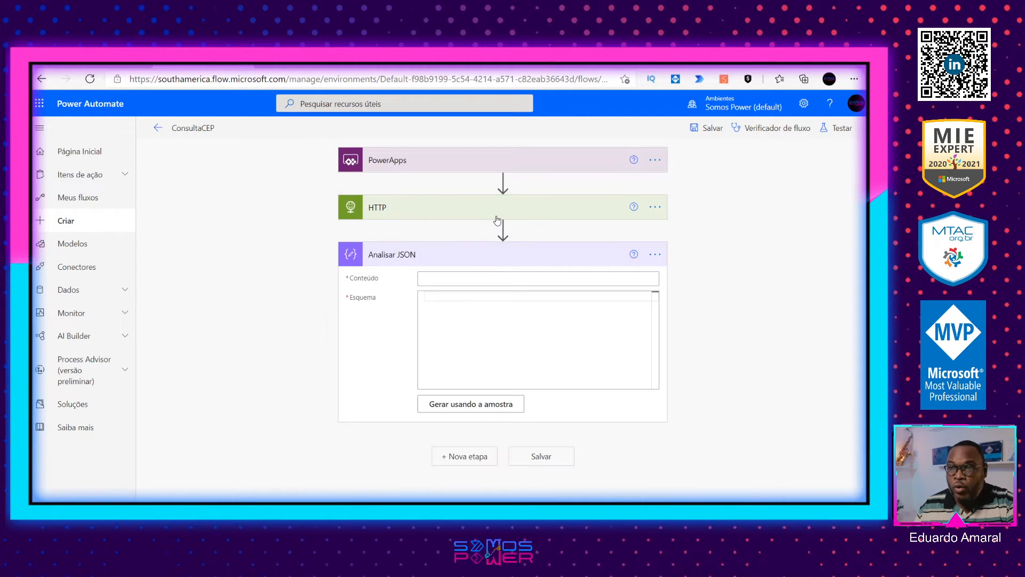
click(506, 278)
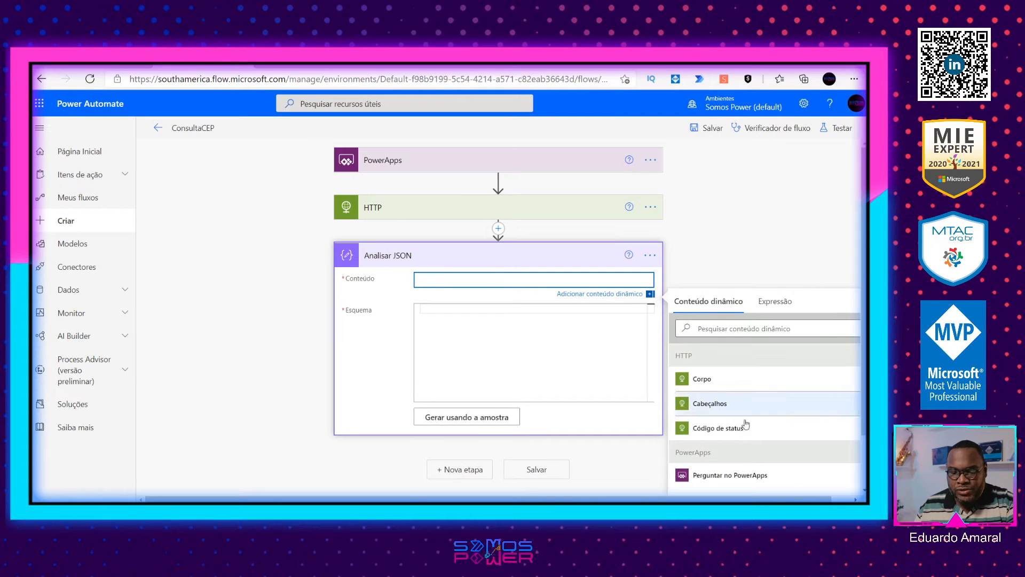
click(722, 385)
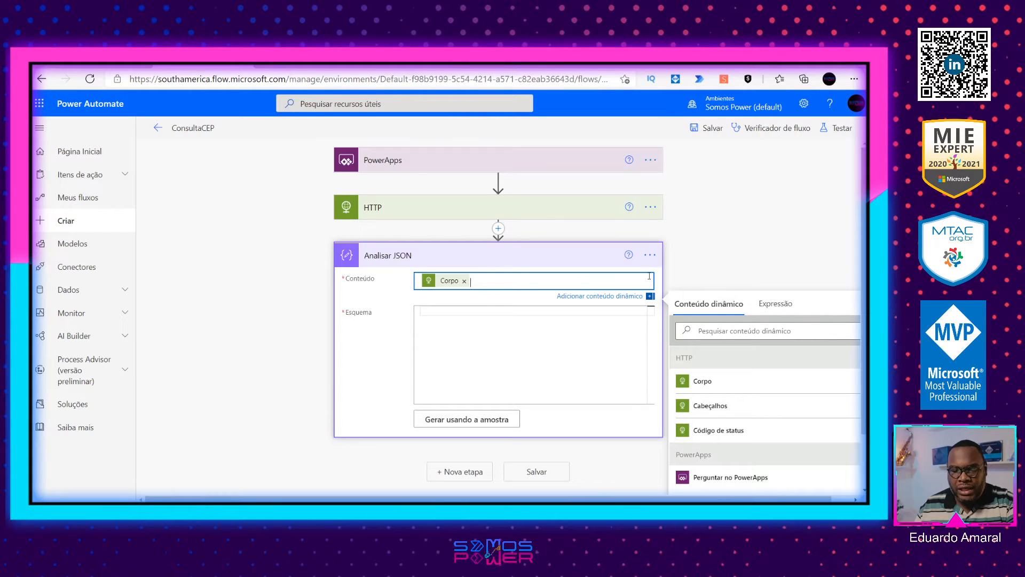
Step: Delete the Analisar JSON action from the ConsultaCEP flow
click(650, 256)
click(470, 389)
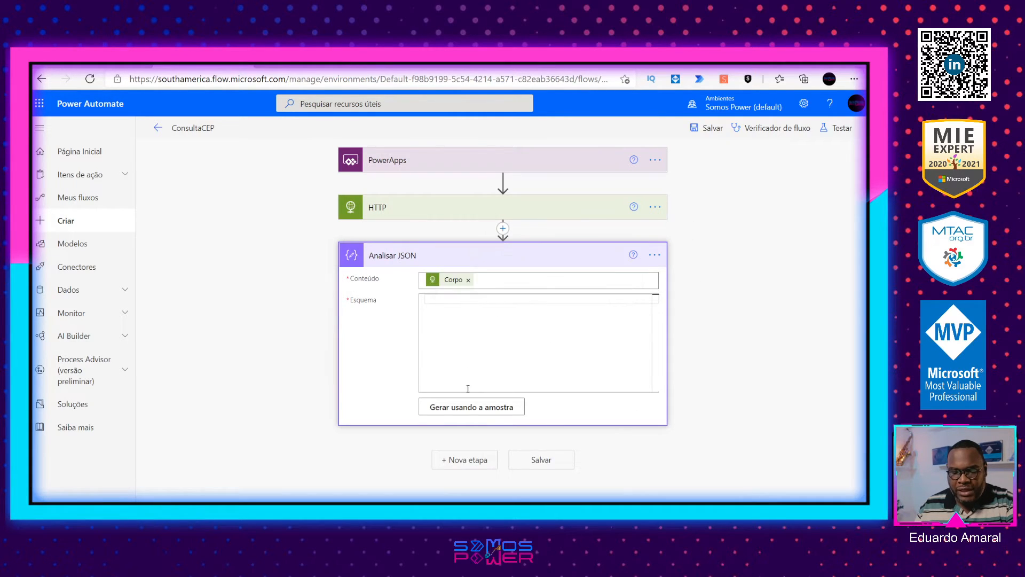
click(448, 321)
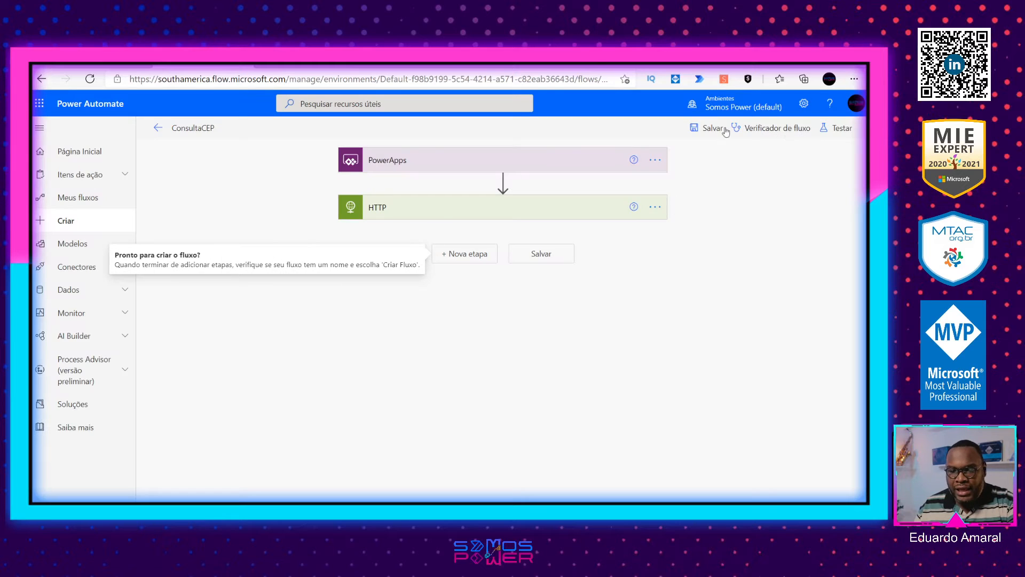
Step: Run another manual test of the ConsultaCEP flow with only the PowerApps trigger and HTTP action
click(833, 129)
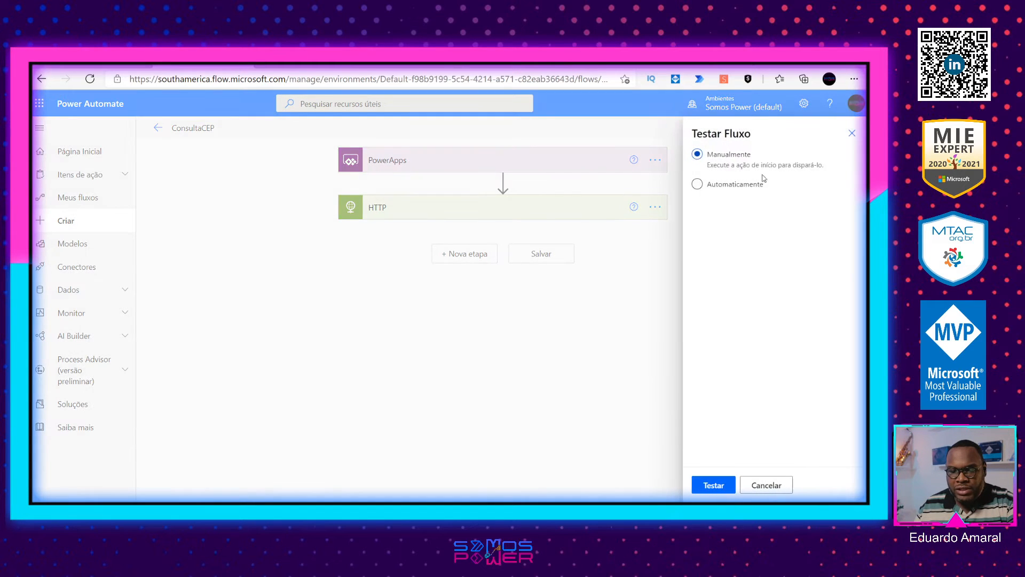
click(712, 483)
click(732, 489)
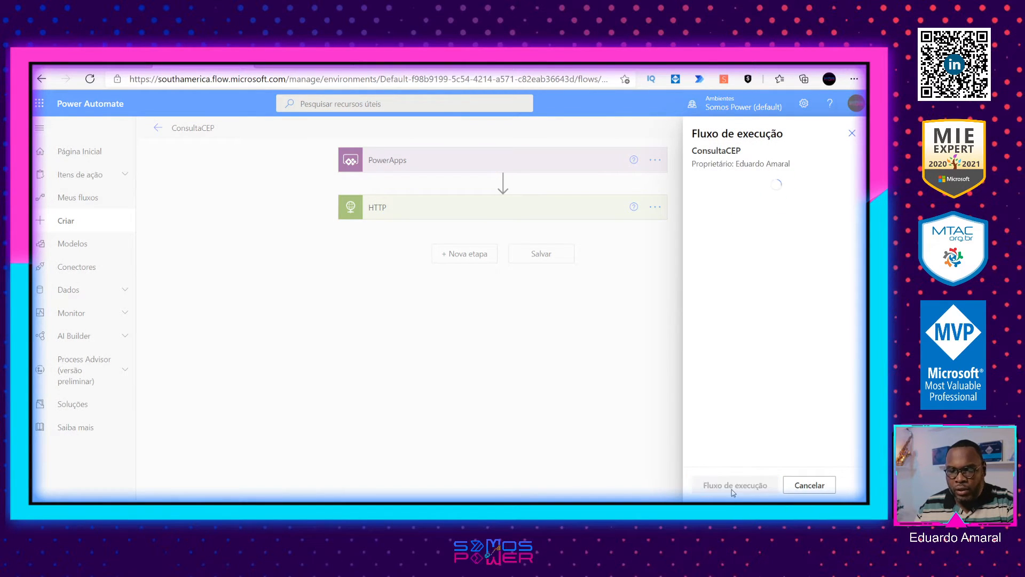
click(731, 489)
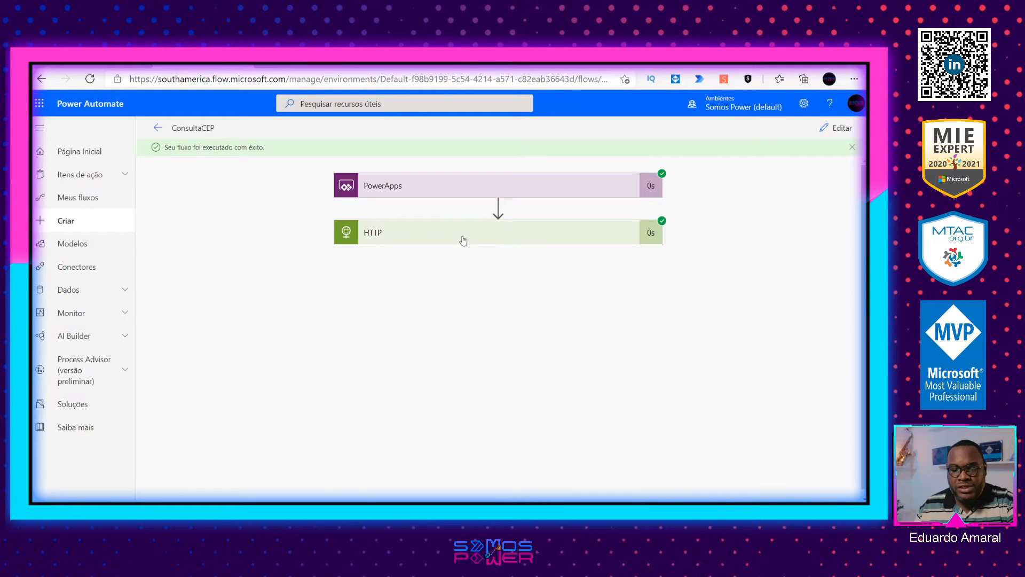
Step: Copy the full JSON from the Corpo output of the HTTP action in the test run
click(463, 239)
scroll(630, 402, down, 3)
scroll(629, 400, down, 1)
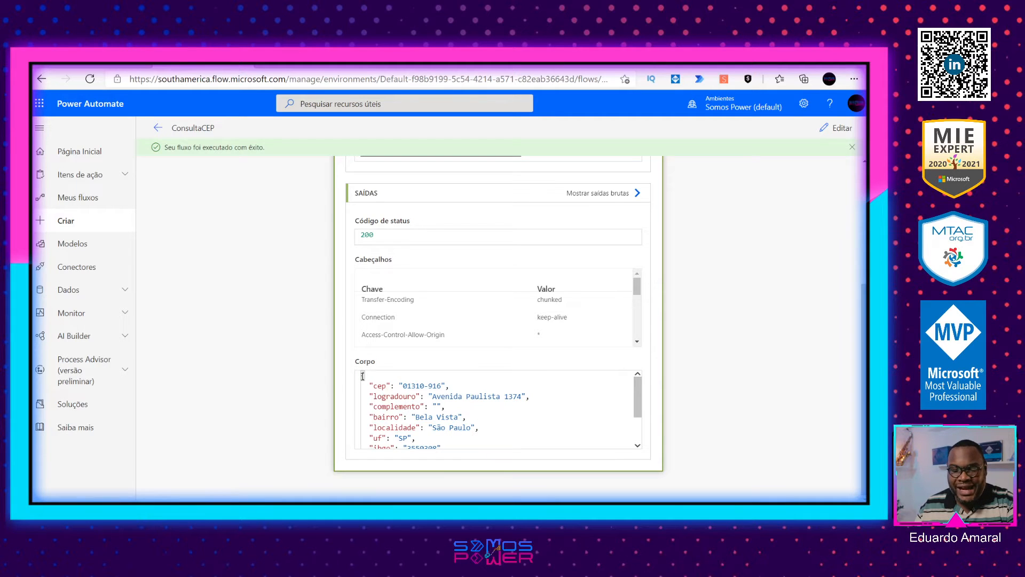
drag(362, 376, 430, 454)
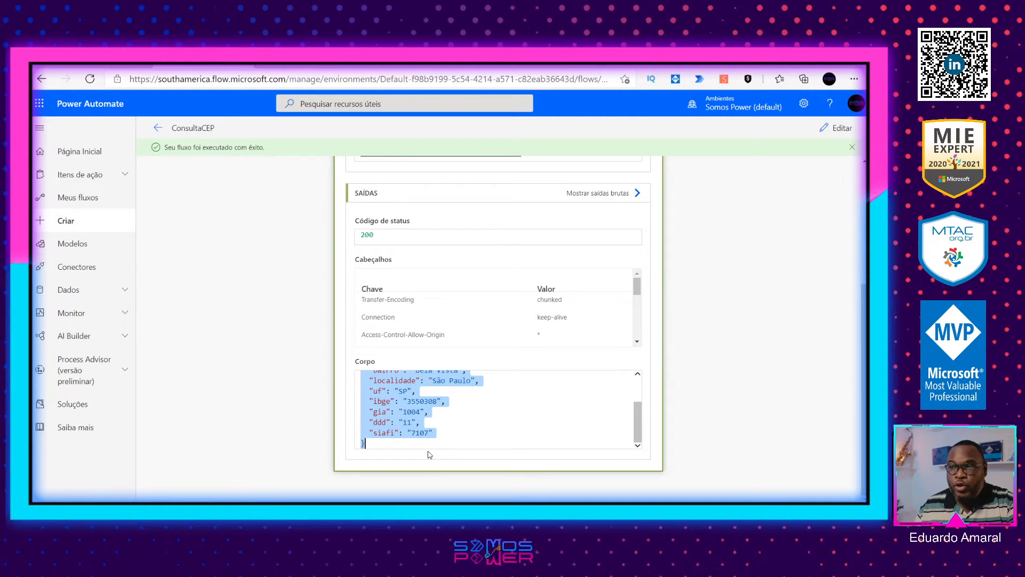
Step: Return to editing the flow and add the Operação de Dados action Analisar JSON below HTTP
click(837, 128)
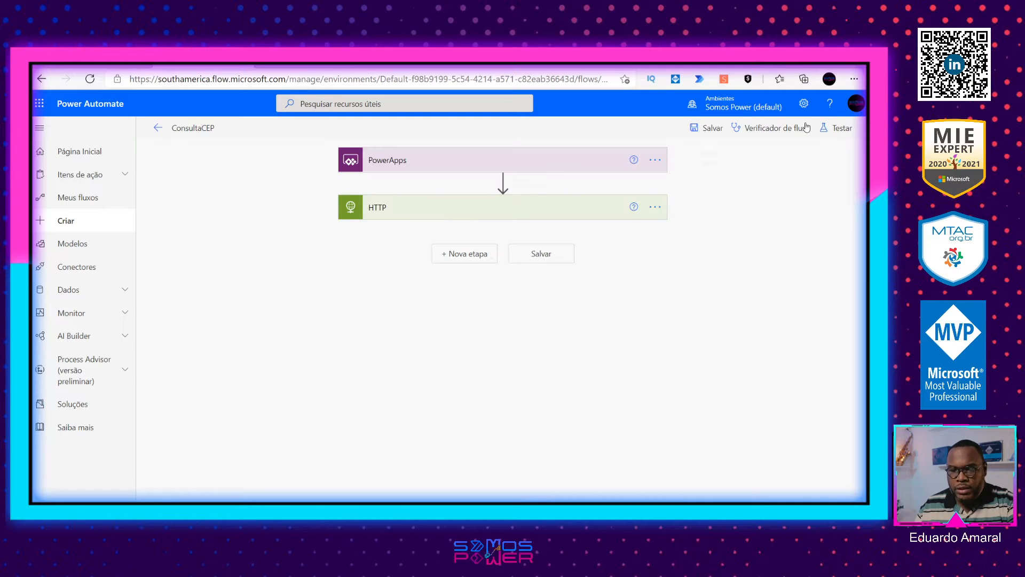
click(461, 255)
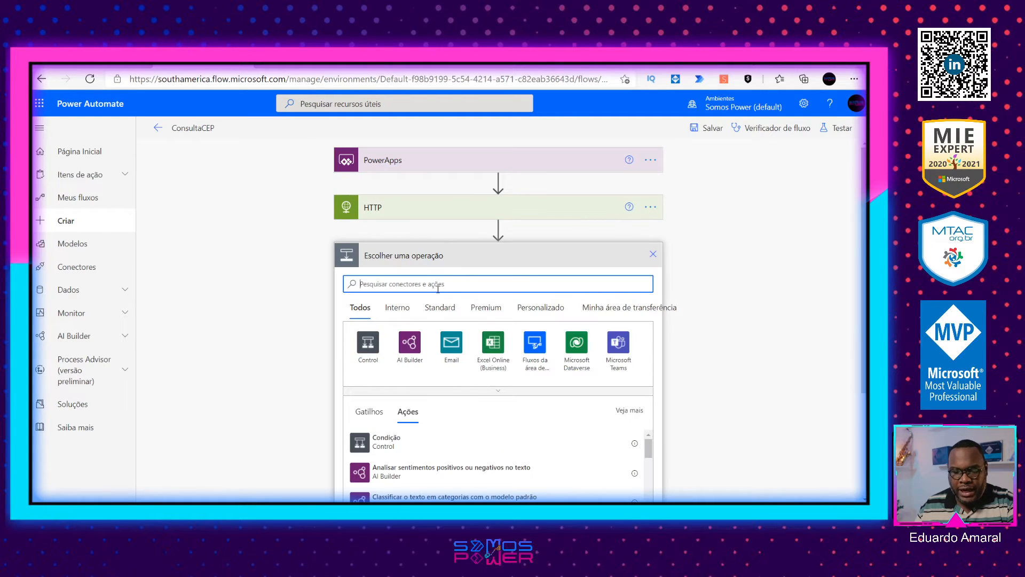
text(json)
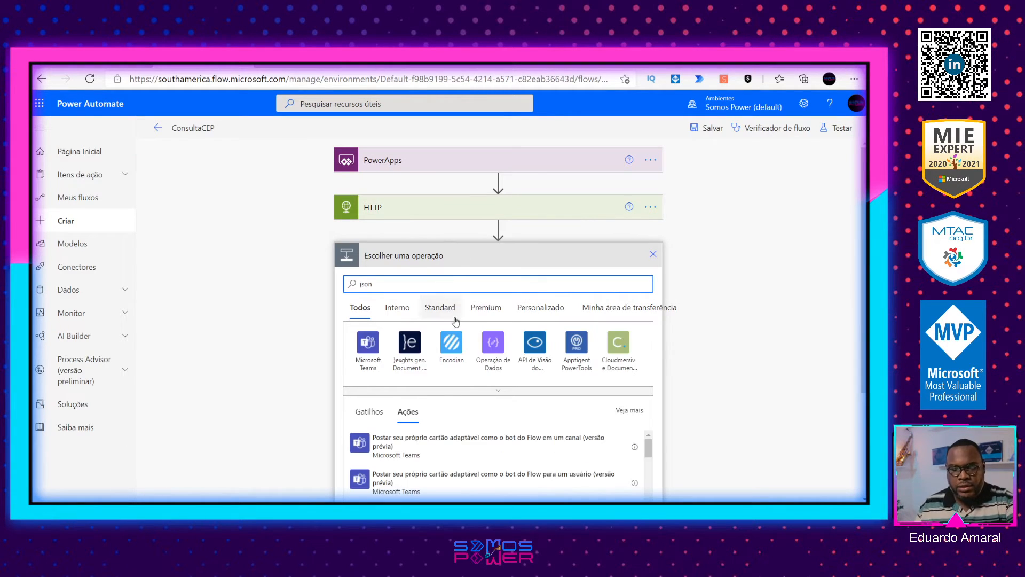
click(494, 343)
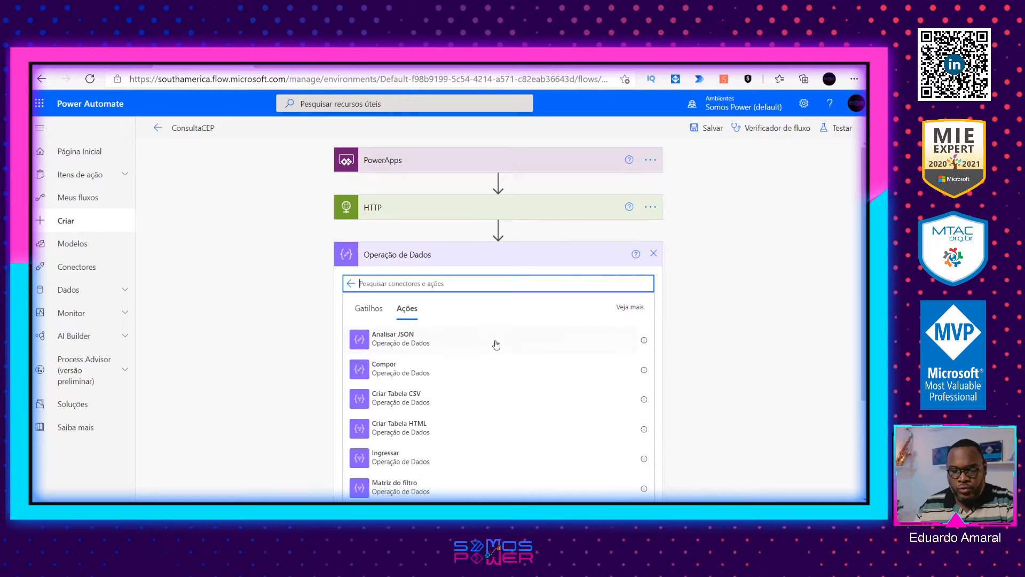
click(451, 343)
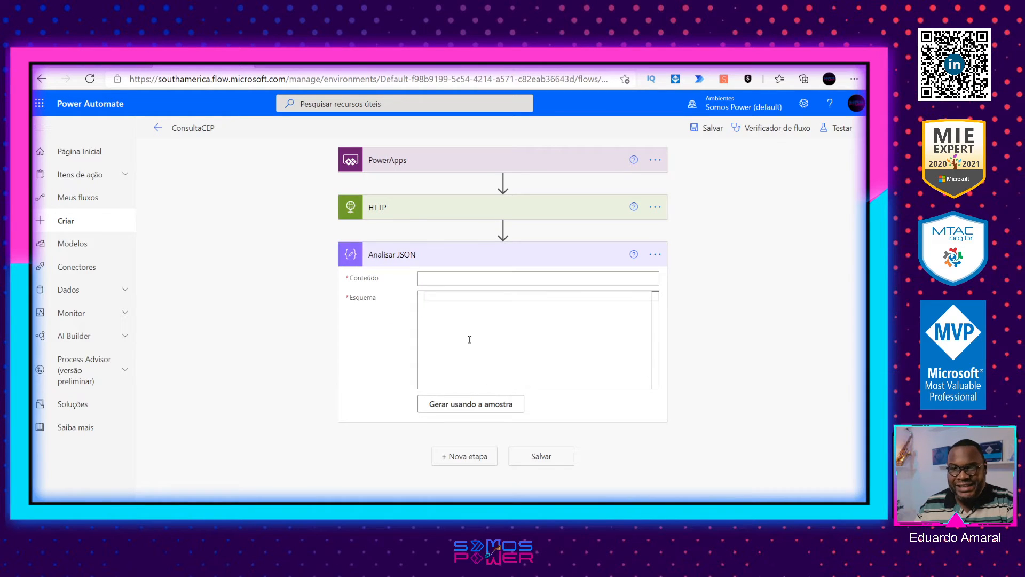
Step: Set the Analisar JSON content to the HTTP Corpo output and generate its schema from the copied JSON sample
click(491, 280)
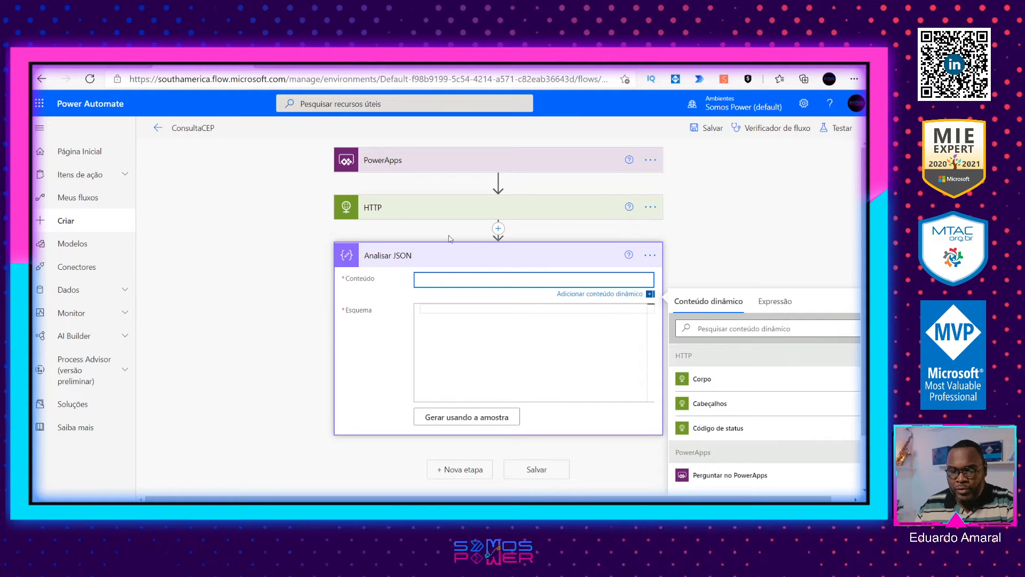
click(695, 379)
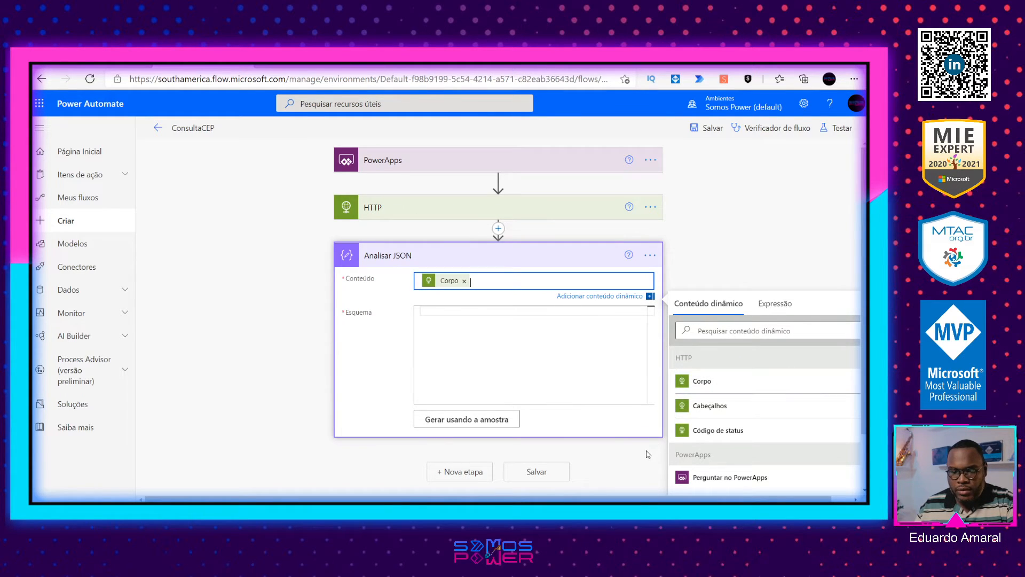
click(471, 430)
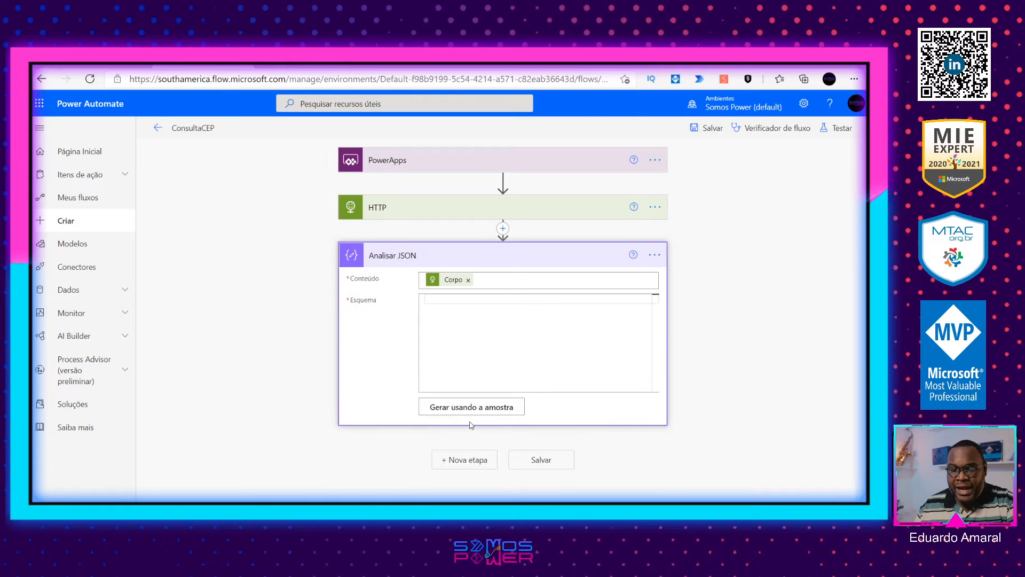
click(473, 409)
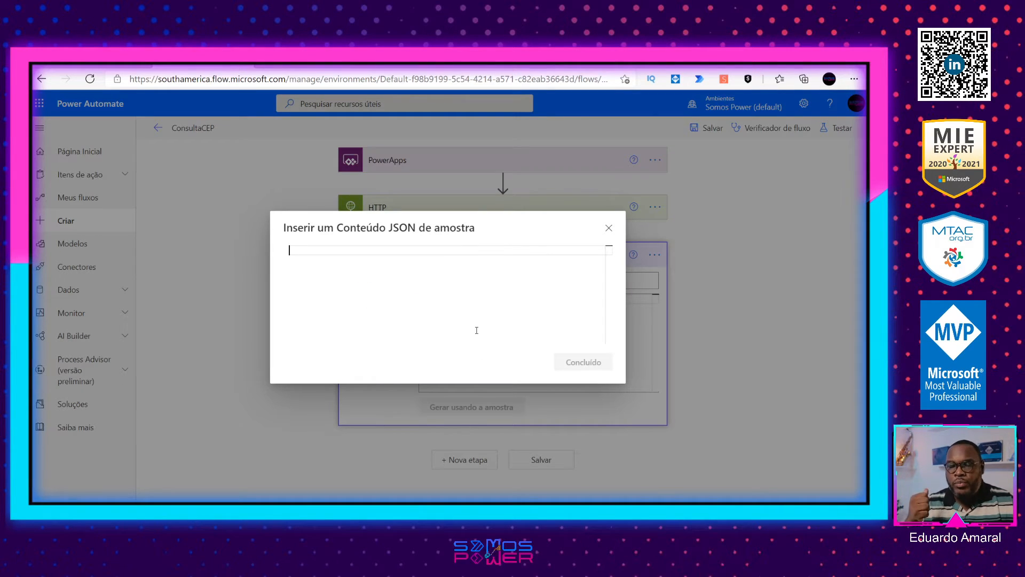
key(ctrl+v)
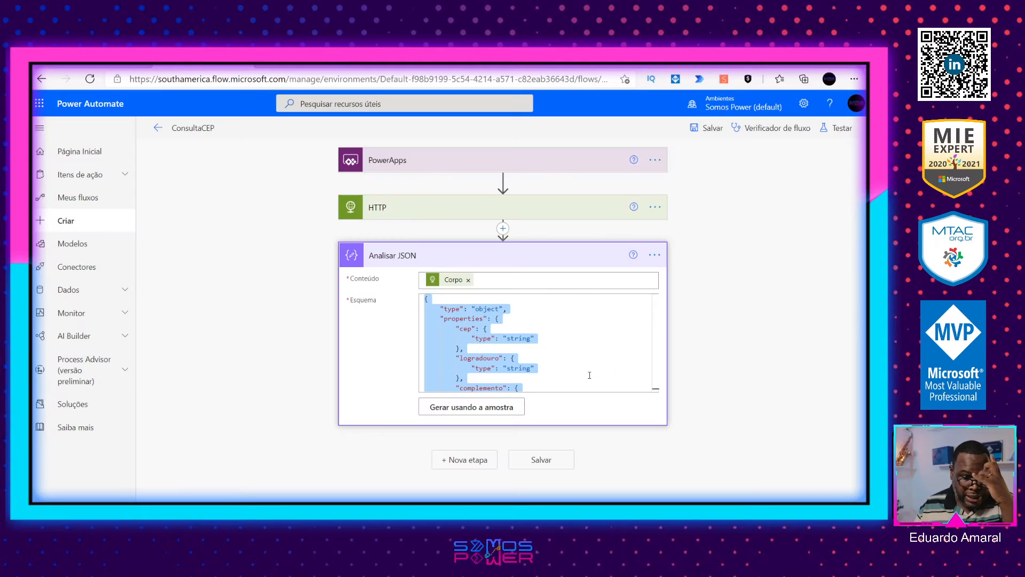
click(589, 374)
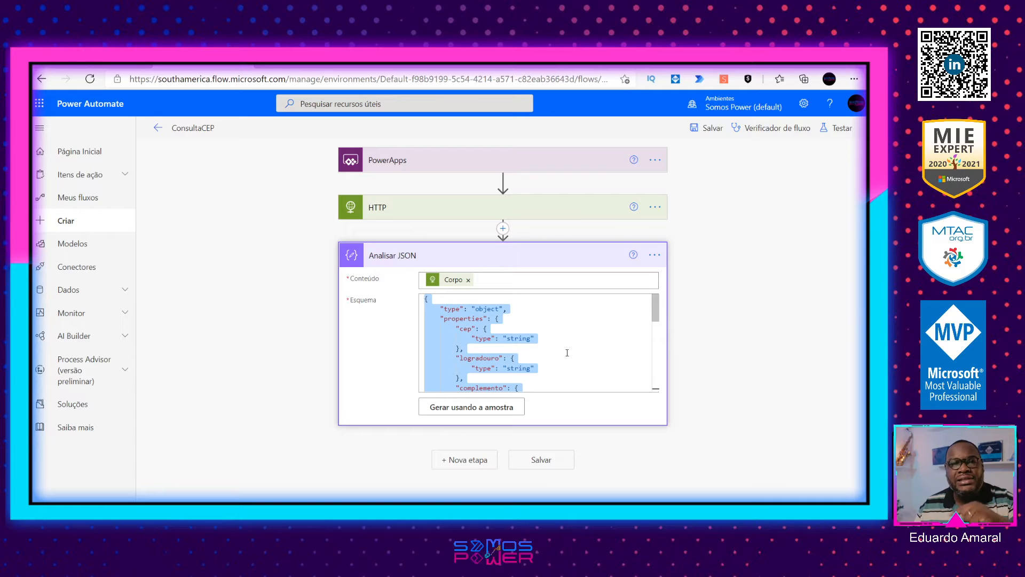
Step: Examine the generated schema's properties, such as cep and bairro, and their data types
click(483, 332)
double_click(466, 328)
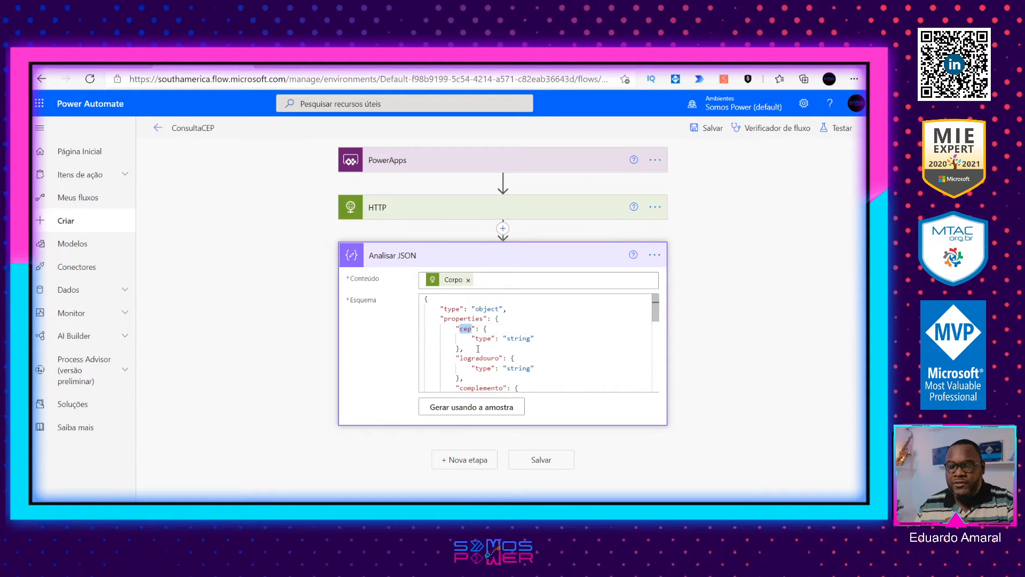
double_click(469, 320)
double_click(467, 329)
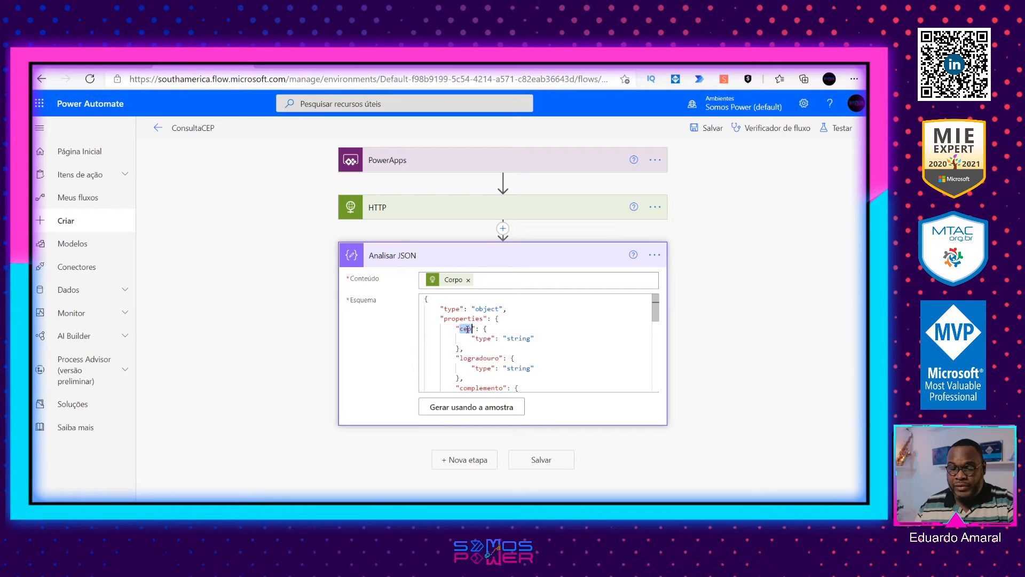
double_click(520, 339)
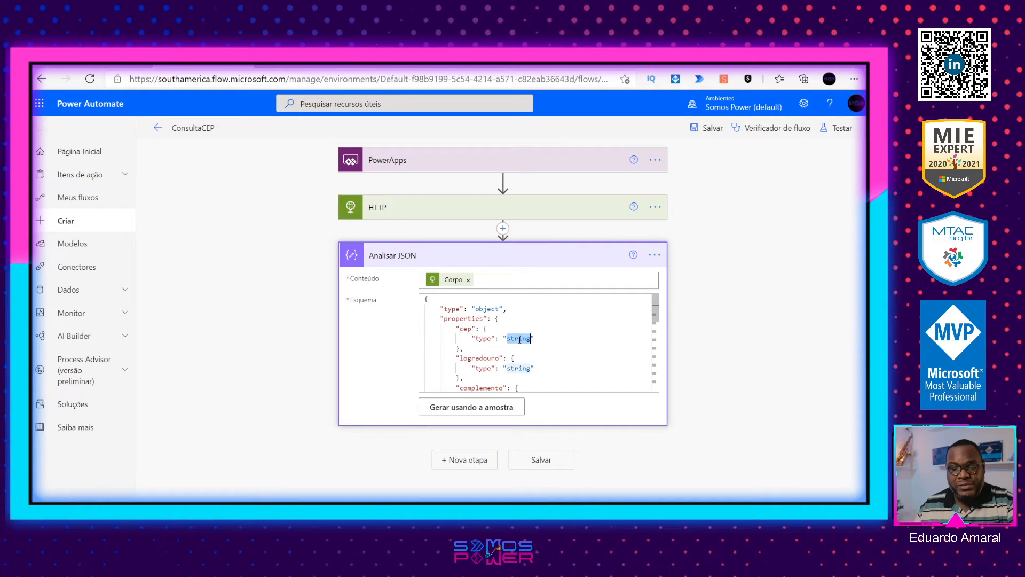
scroll(518, 351, down, 3)
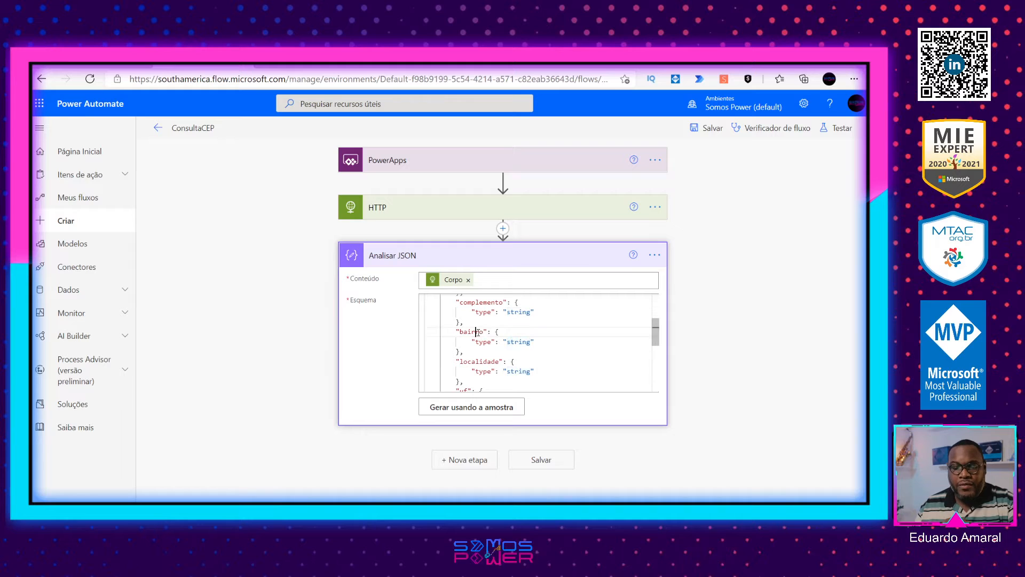
double_click(480, 332)
double_click(518, 340)
scroll(508, 345, down, 5)
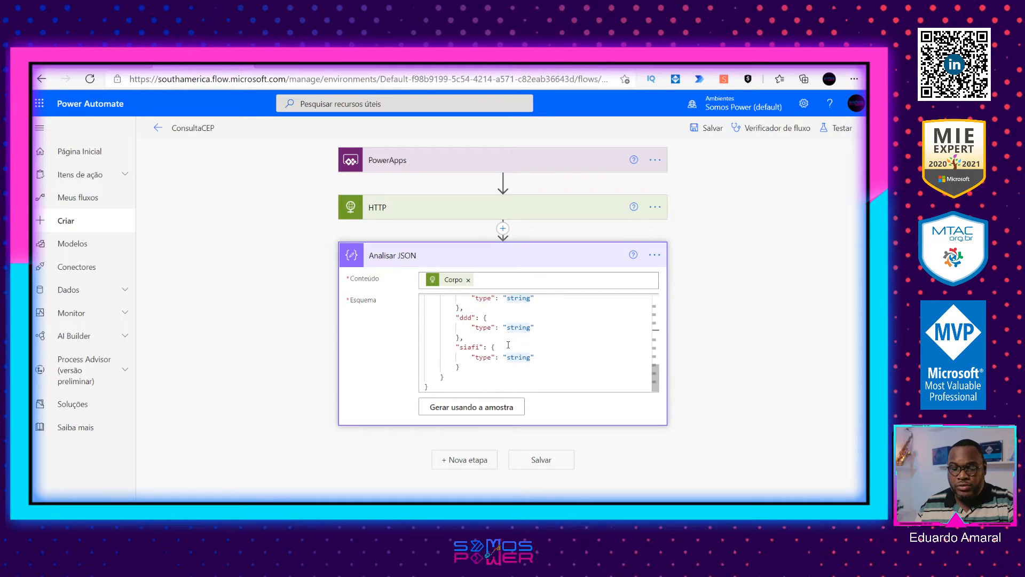
scroll(524, 347, up, 10)
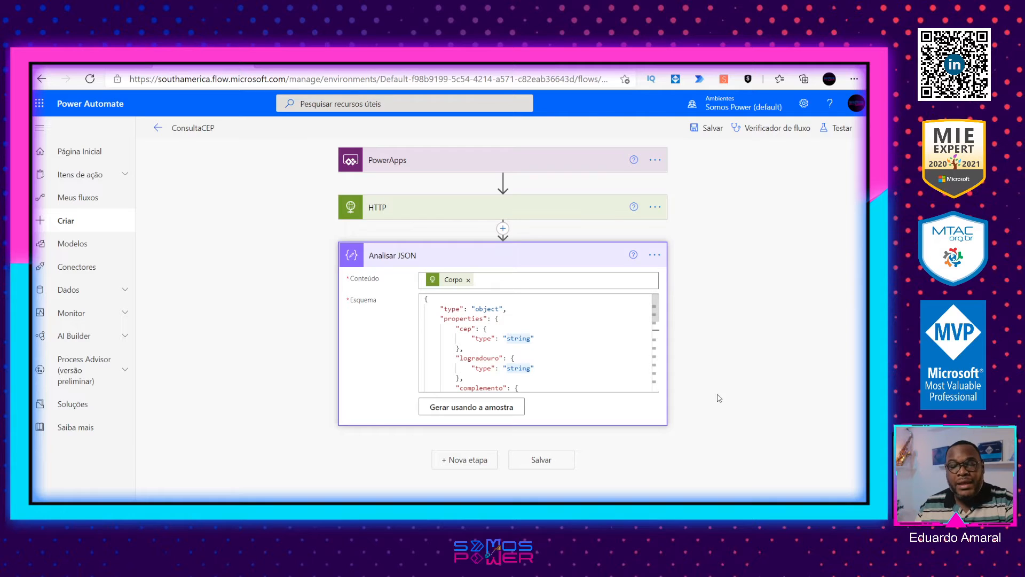
Step: Save the flow and add the PowerApps action Responder a um PowerApp ou a um fluxo below Analisar JSON
click(707, 127)
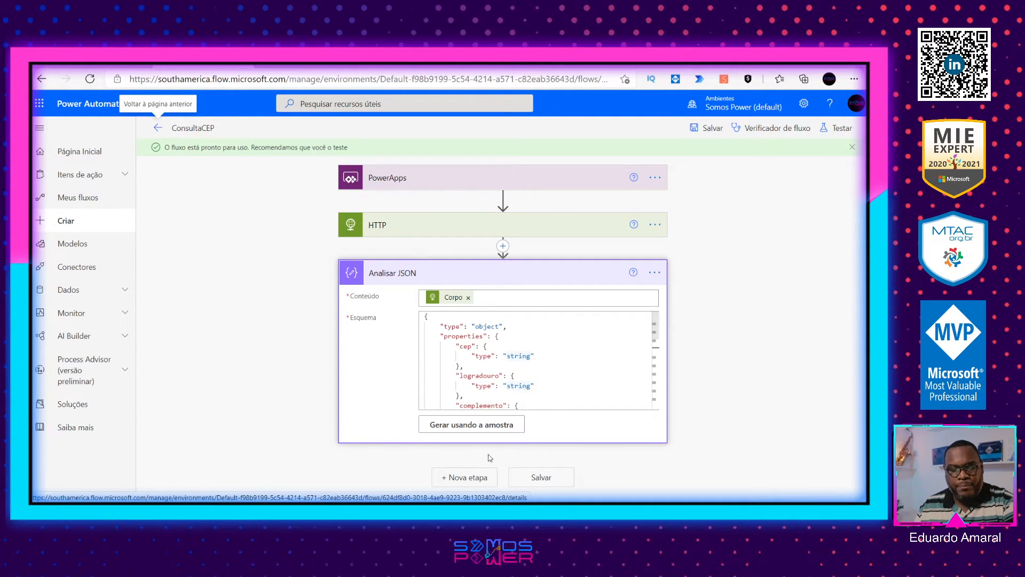
click(467, 476)
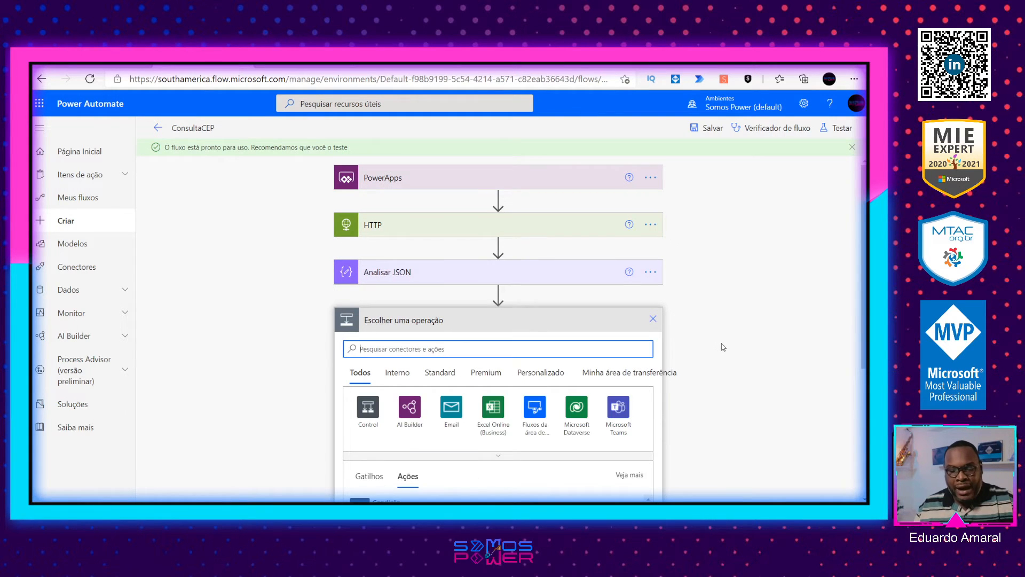
text(powerapp)
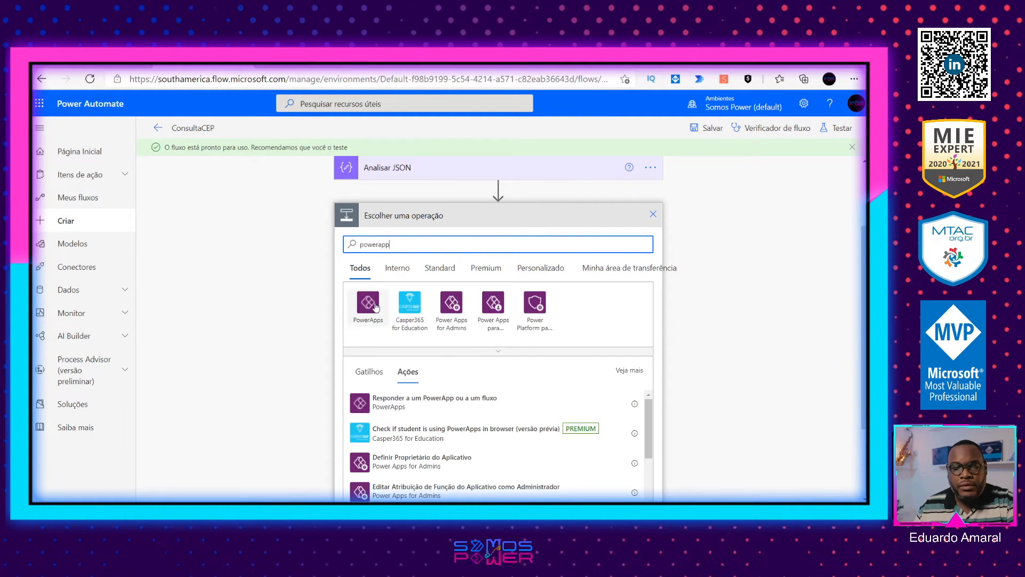
click(376, 309)
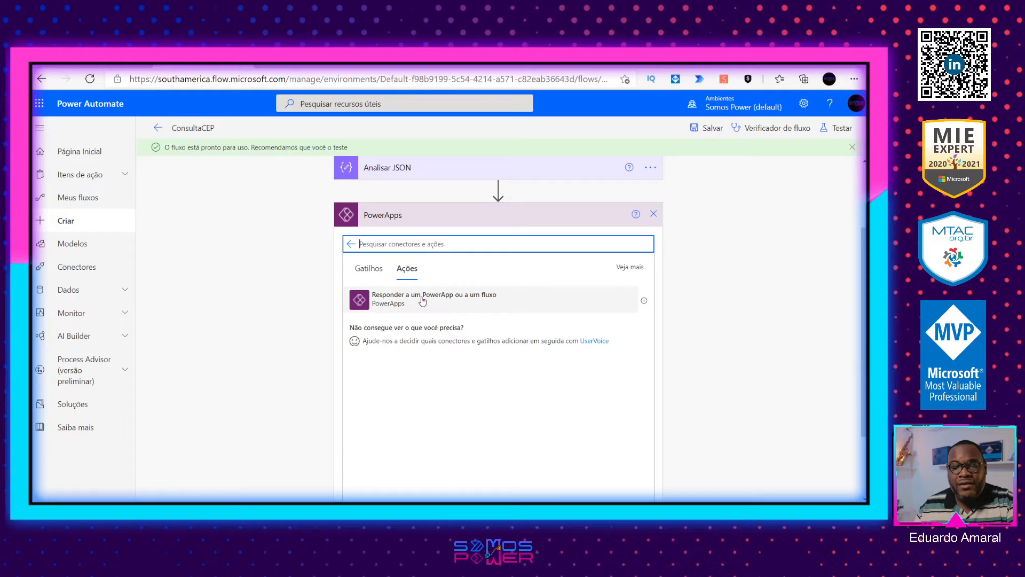
click(422, 300)
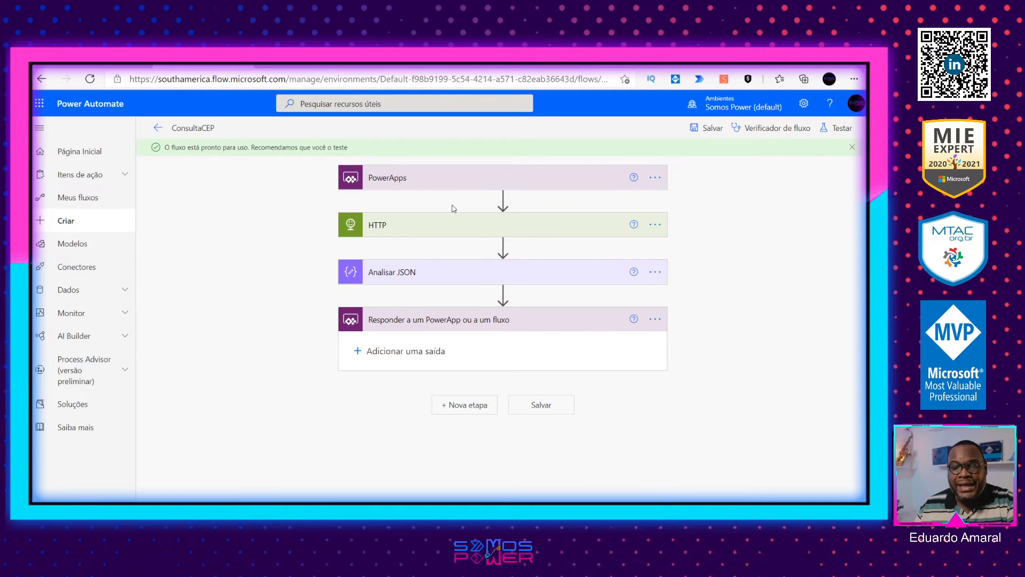
click(418, 184)
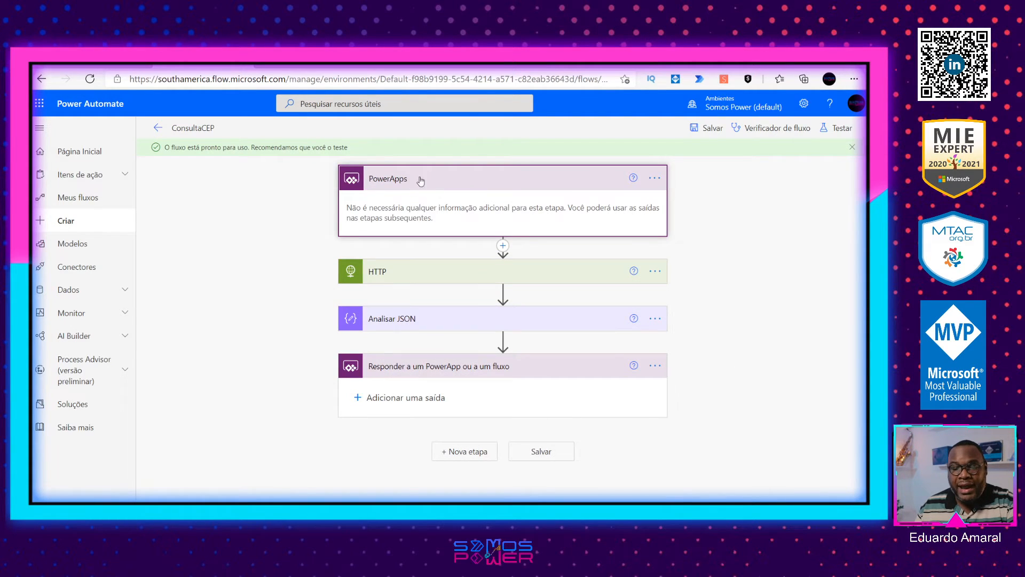
click(425, 182)
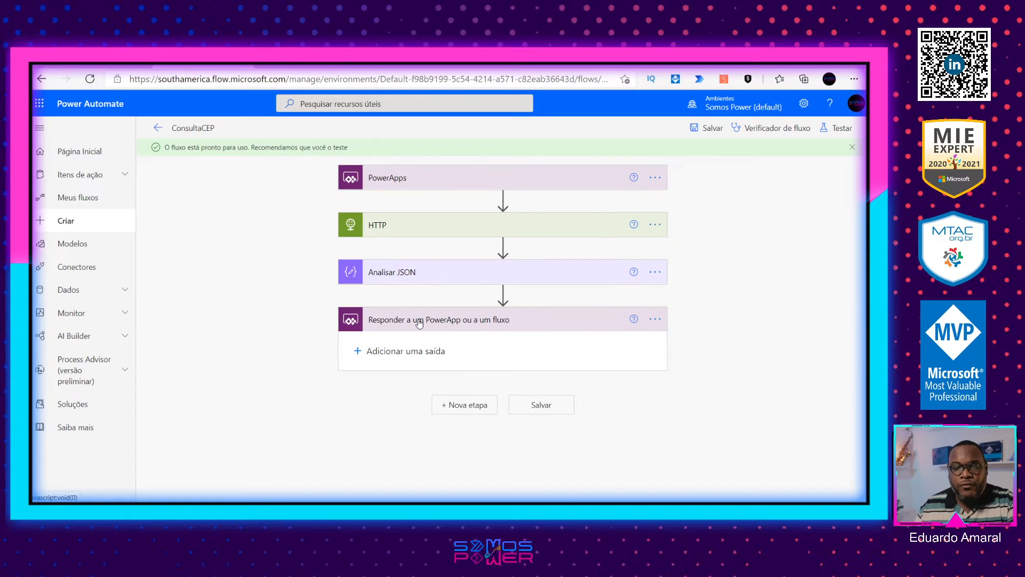
Step: Add a text output named Logradouro to the response action, with the parsed logradouro field as its value
click(357, 350)
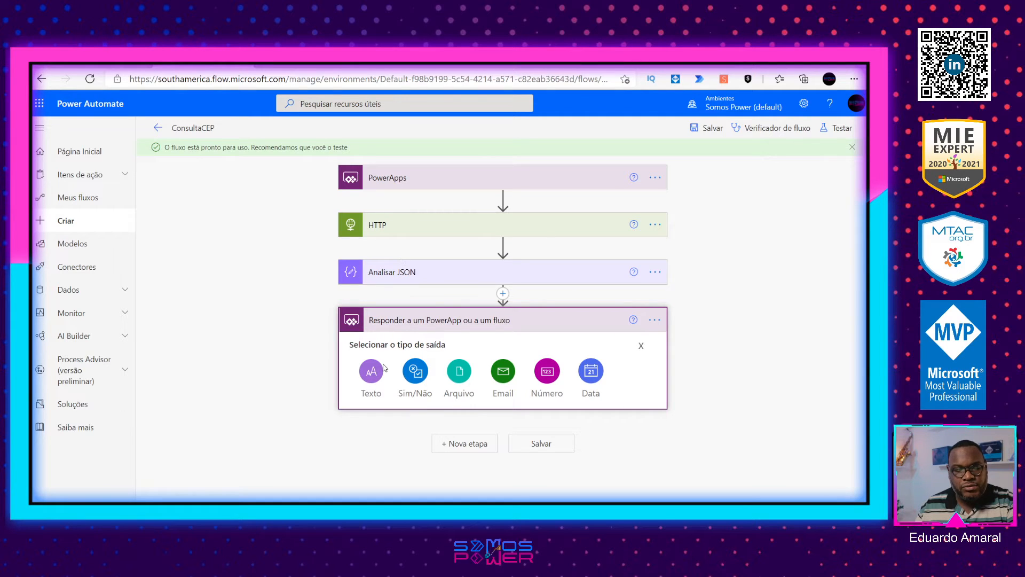
click(383, 369)
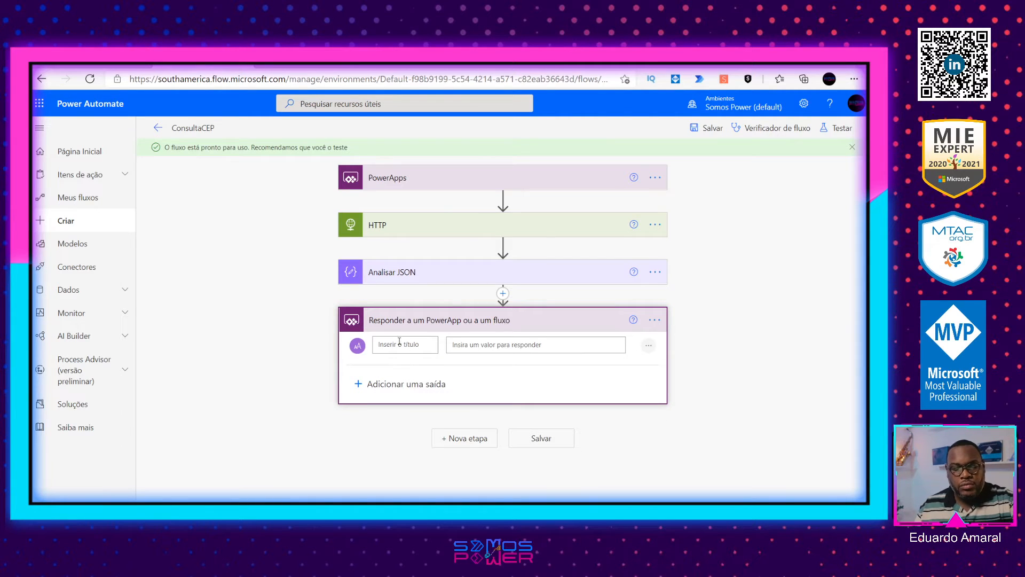
click(399, 344)
text(Logradouro)
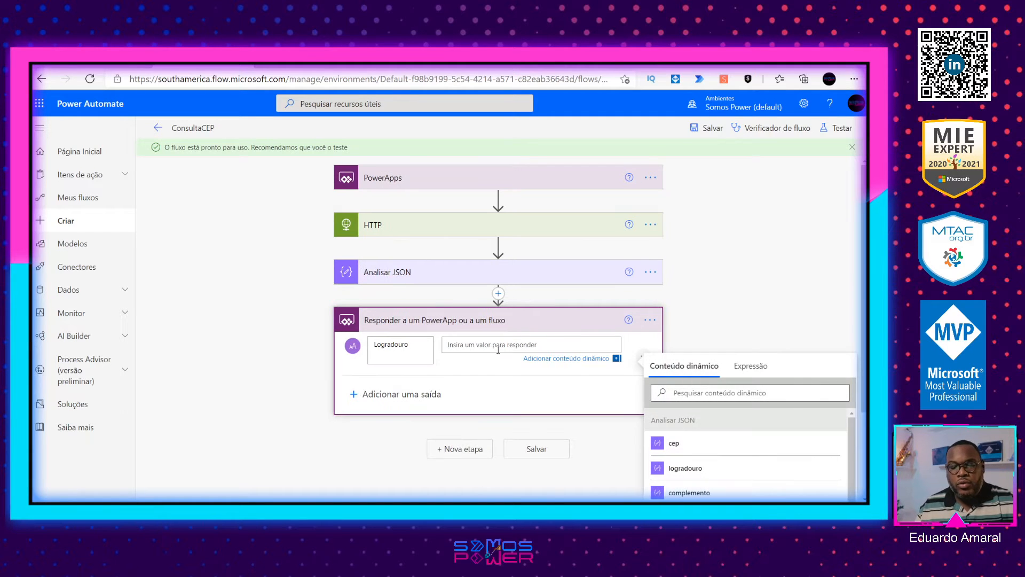
scroll(468, 274, down, 3)
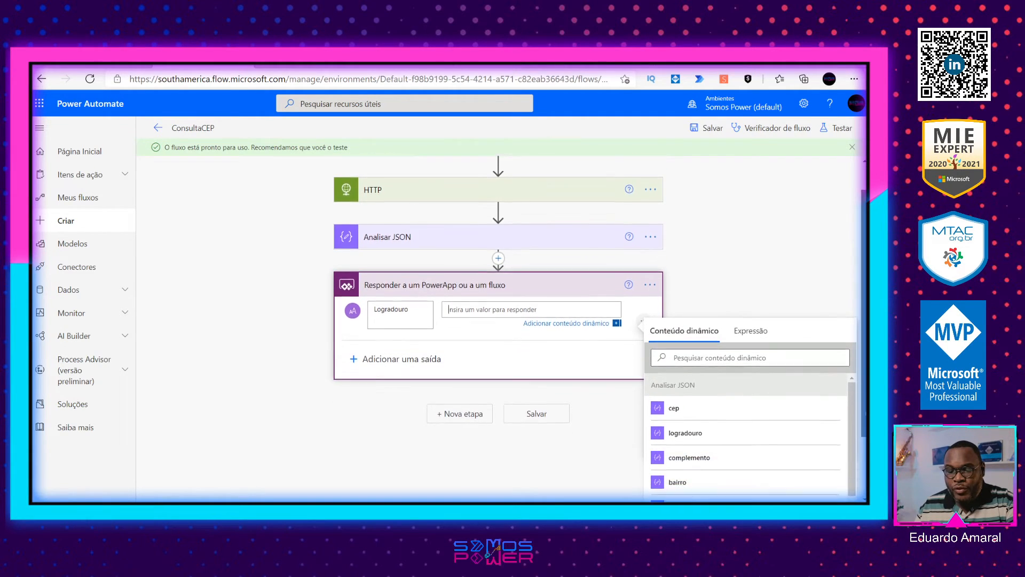
scroll(468, 274, up, 1)
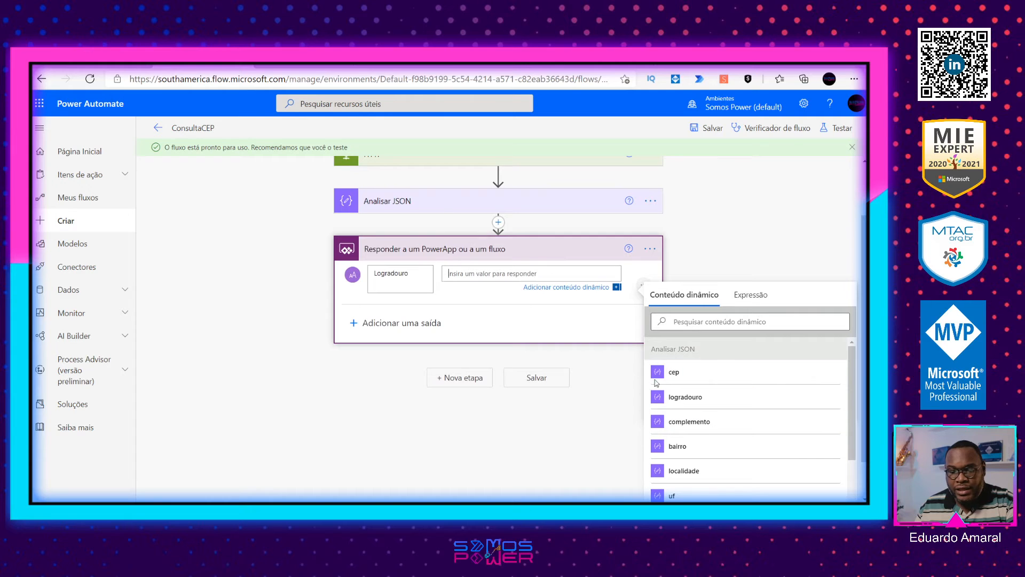
click(685, 397)
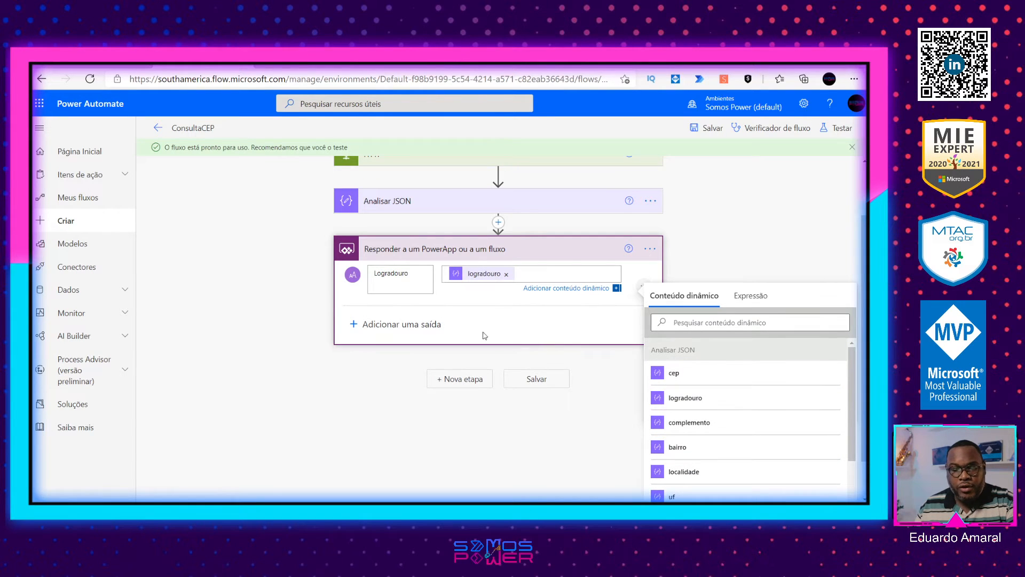
Step: Add a text output named cidade to the response action, with the parsed localidade field as its value
click(358, 324)
click(369, 407)
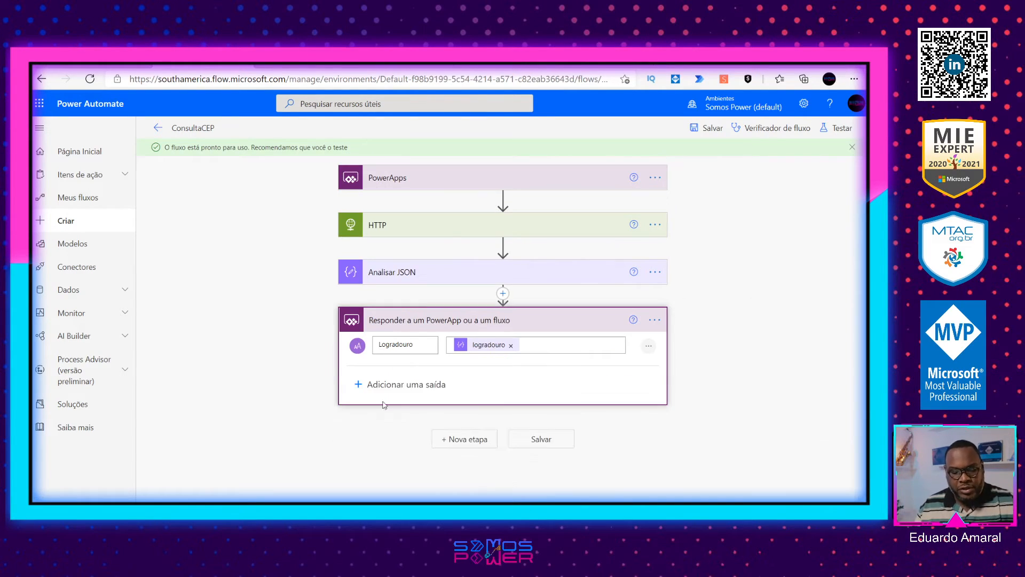
text(cidade)
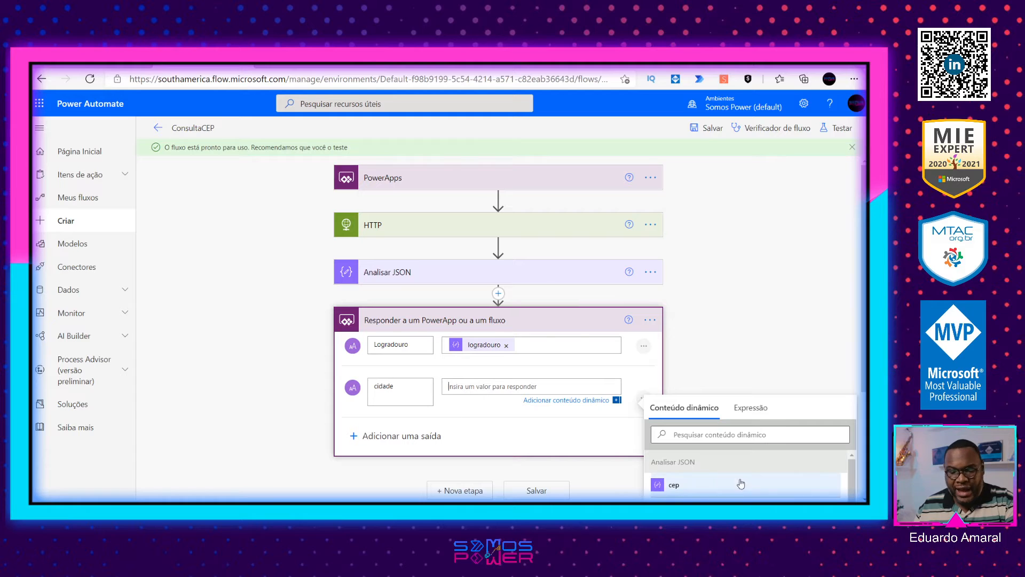
drag(864, 368, 864, 462)
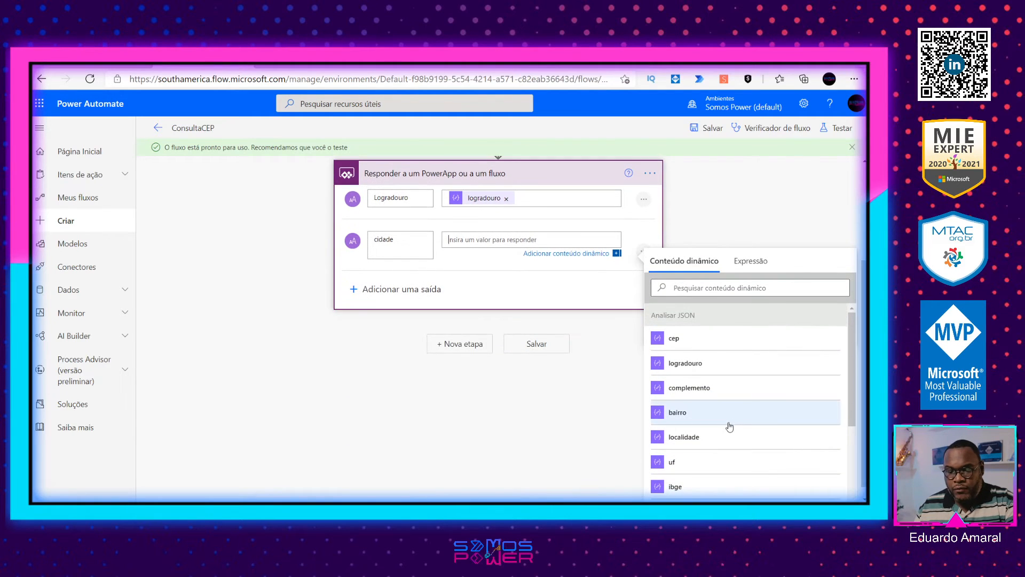
scroll(713, 439, down, 1)
scroll(705, 424, up, 1)
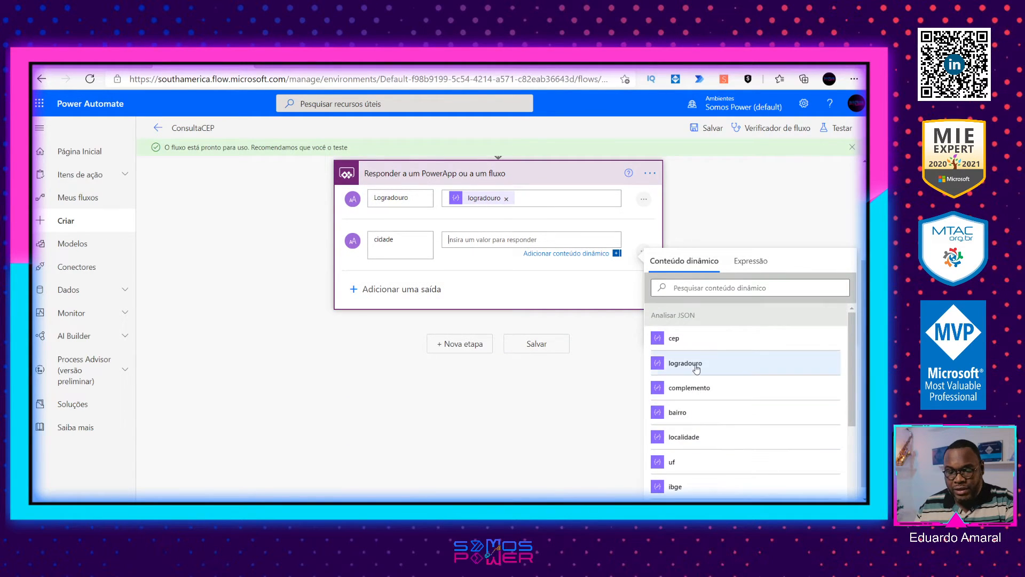
click(692, 437)
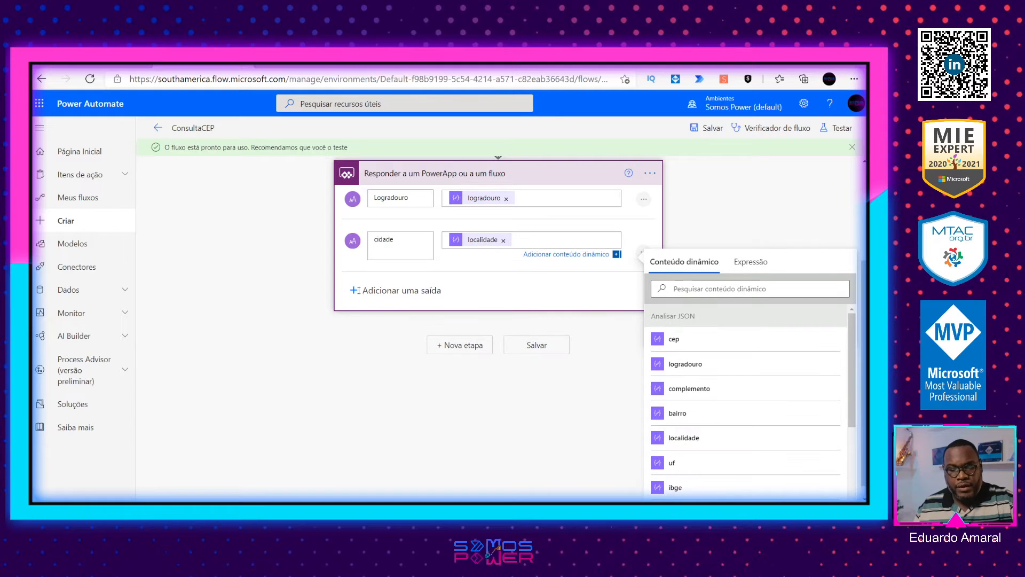
Step: Add a text output named uf to the response action, with the parsed uf field as its value
click(395, 293)
click(366, 411)
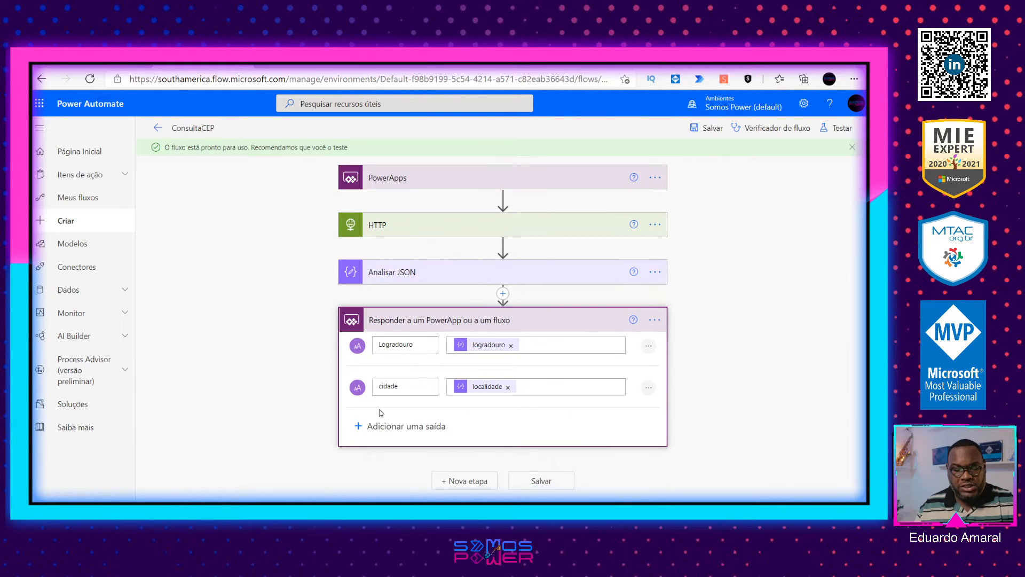
text(u)
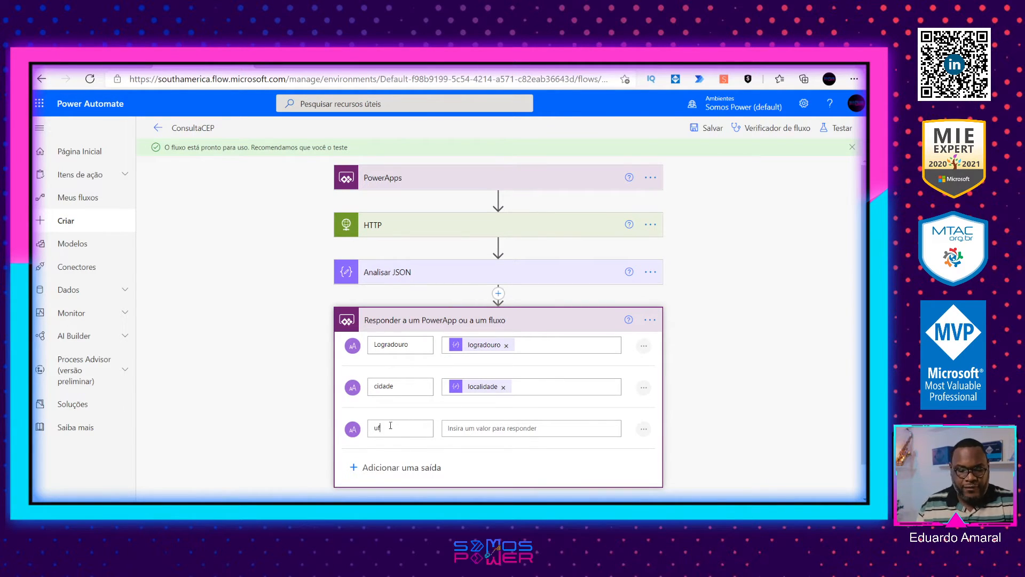
text(f)
click(540, 424)
scroll(715, 437, down, 4)
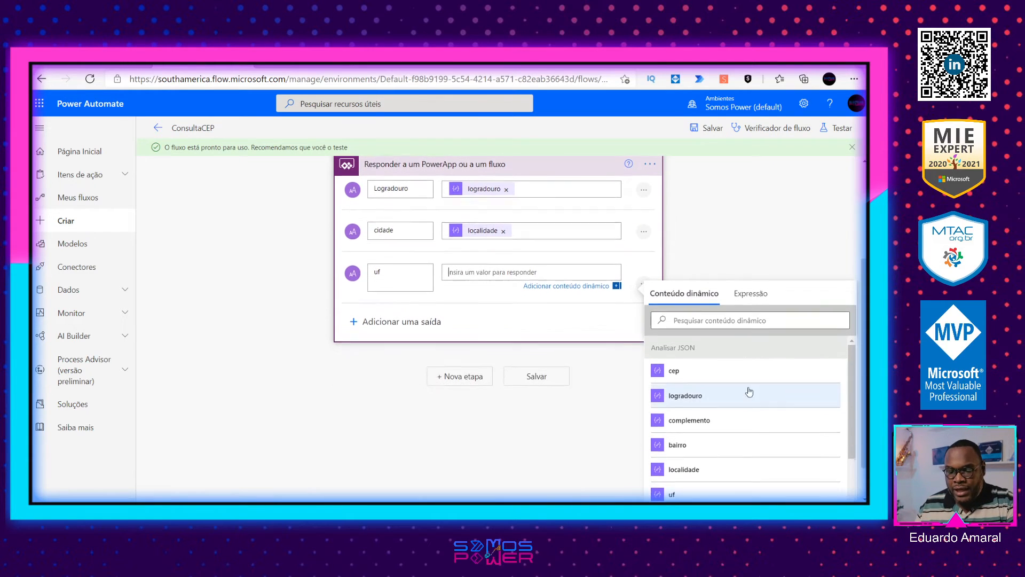
scroll(719, 415, down, 1)
click(678, 399)
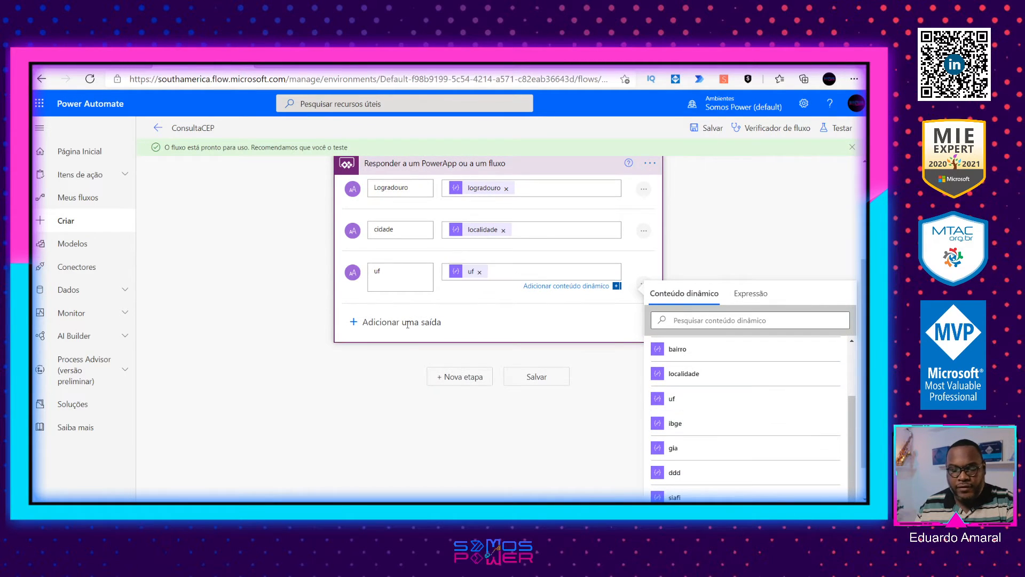
Step: Compare the dynamic content fields from Analisar JSON with the ViaCEP response to see which address fields still need an output
click(361, 325)
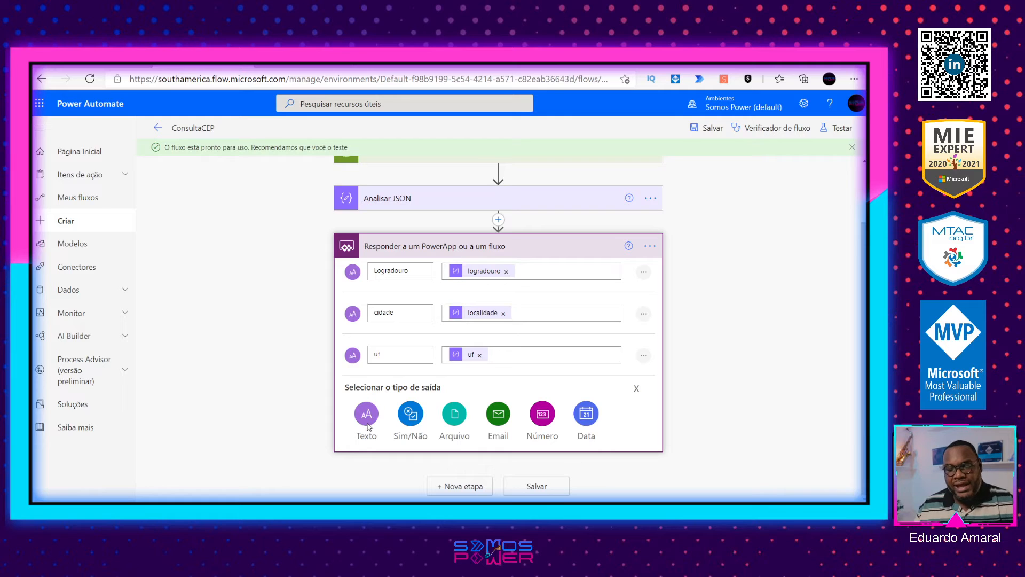
click(637, 389)
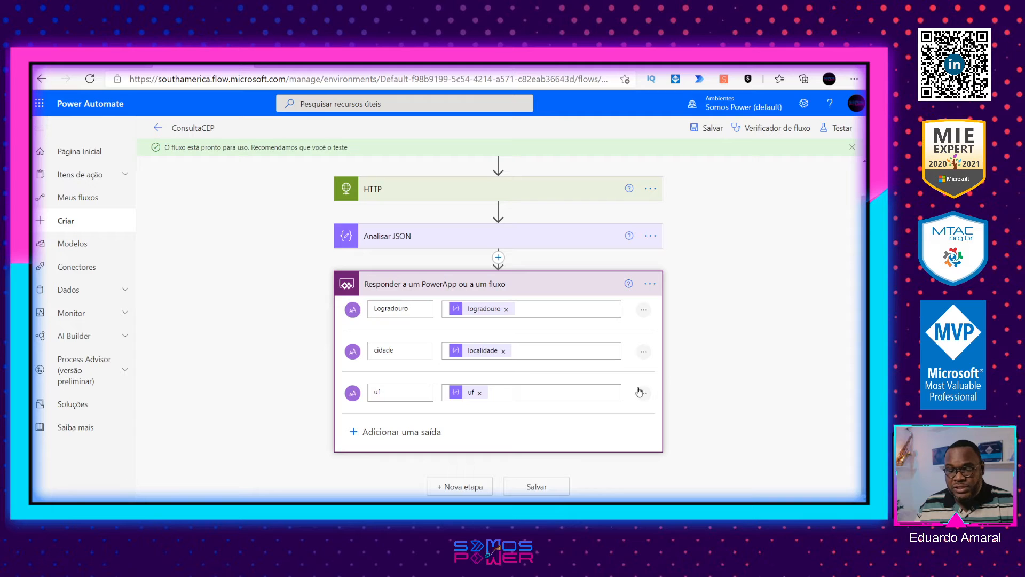
click(511, 393)
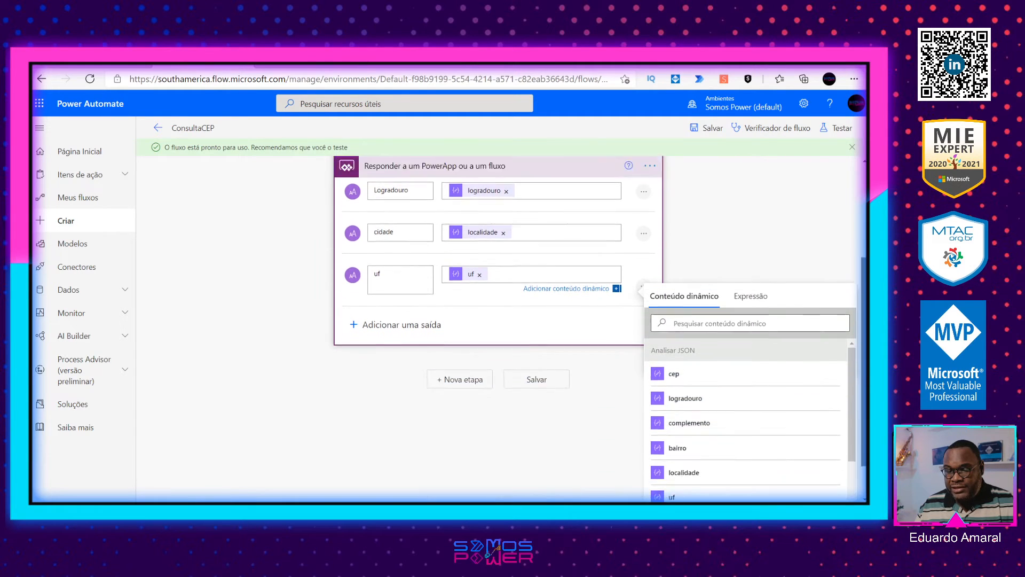
scroll(737, 419, down, 3)
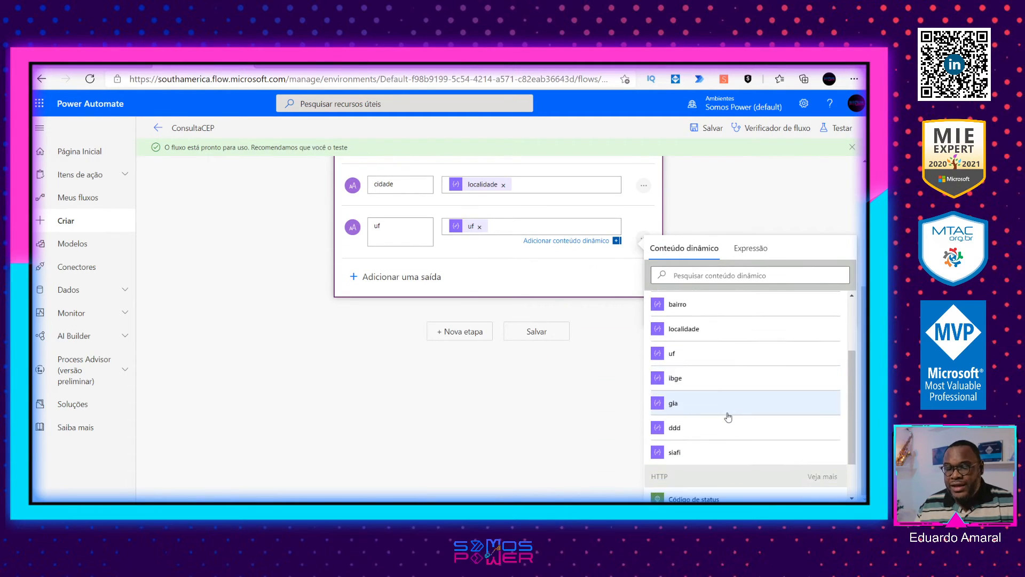
scroll(728, 416, up, 1)
click(703, 65)
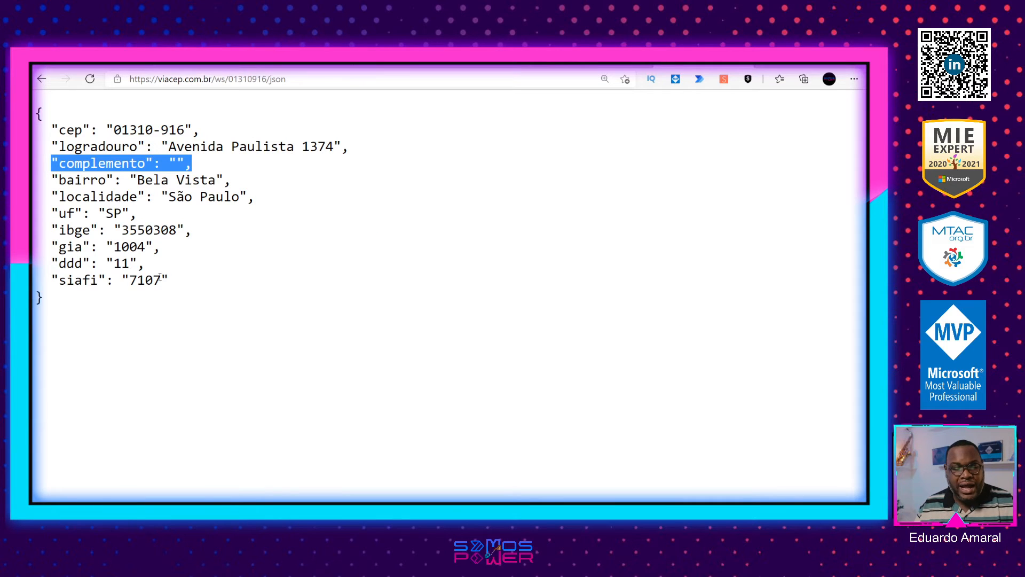
drag(160, 278, 38, 150)
double_click(164, 244)
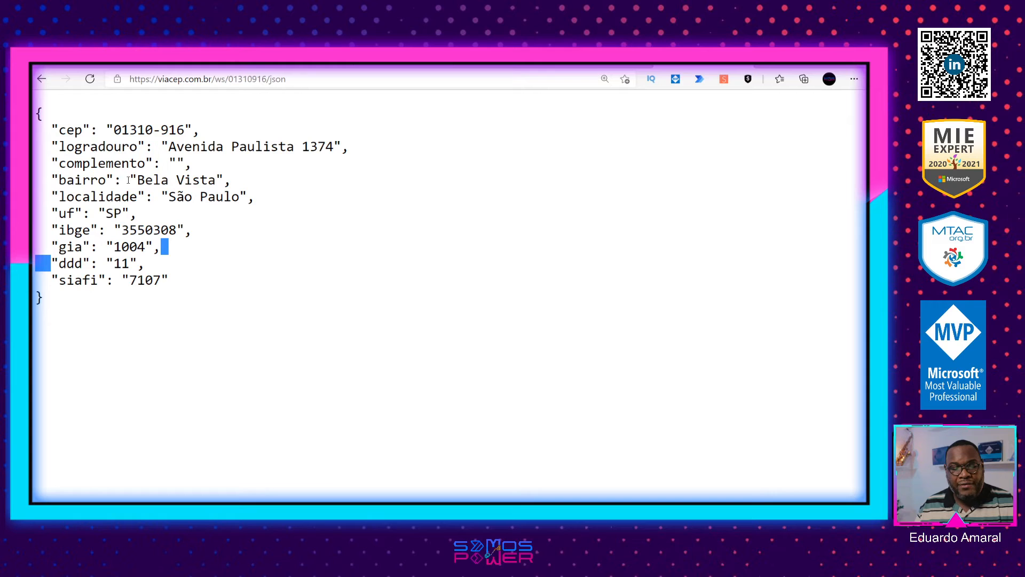
click(225, 66)
Step: Add a text output named bairro to the response action, with the parsed bairro field as its value, and save the flow
scroll(406, 272, up, 2)
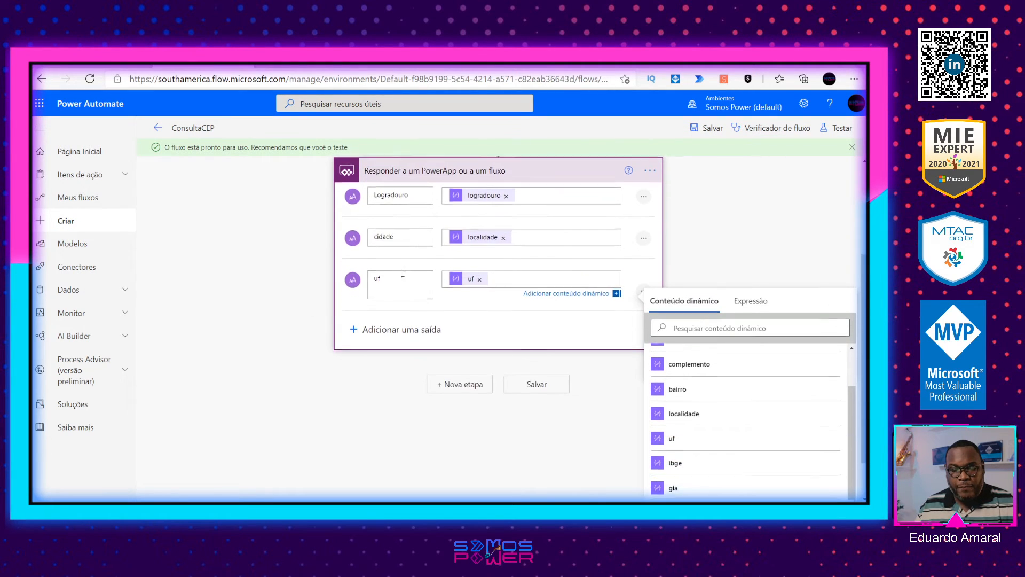
click(369, 329)
click(364, 418)
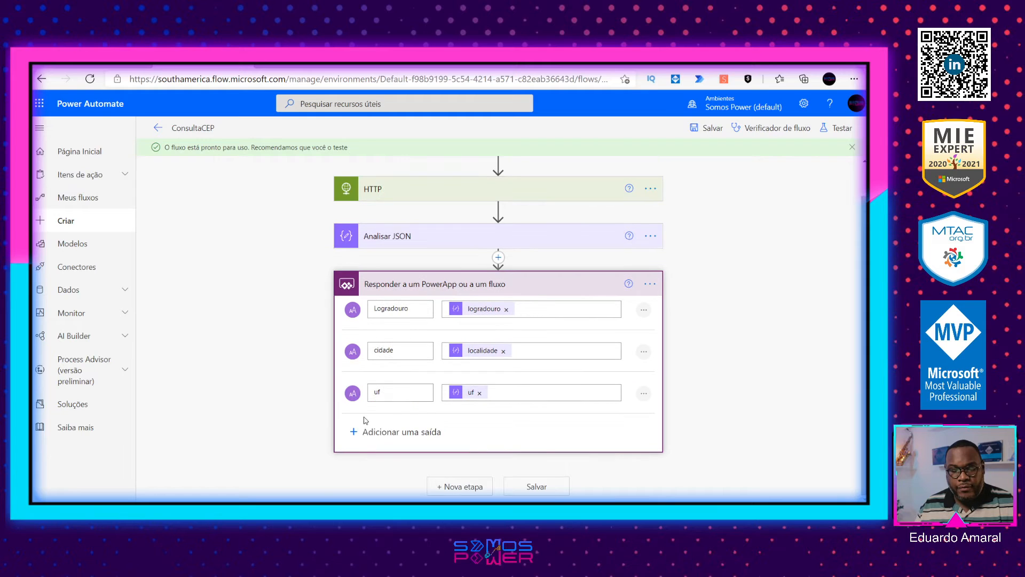
text(bairro)
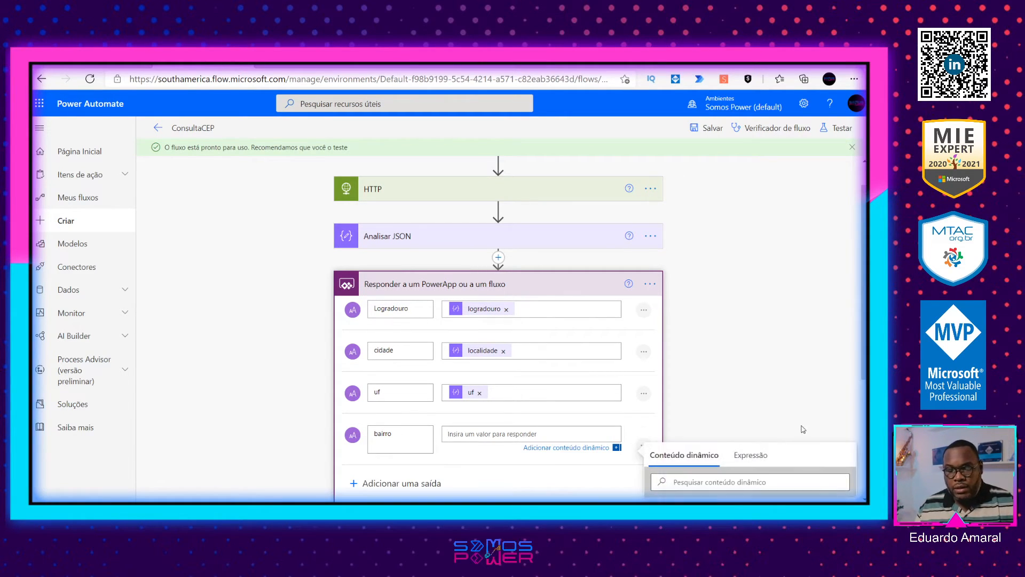
scroll(742, 405, down, 4)
click(704, 407)
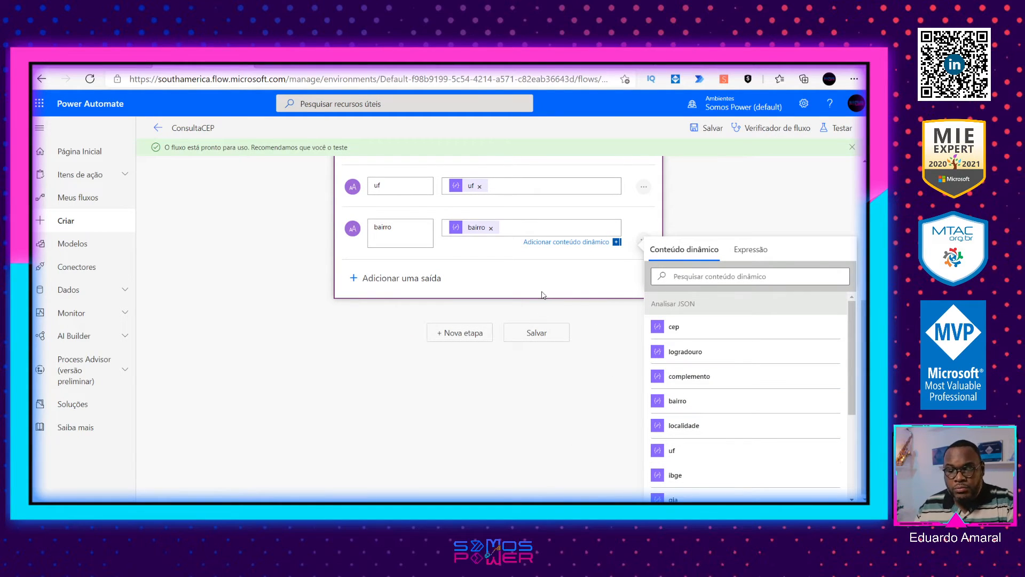
scroll(544, 294, up, 5)
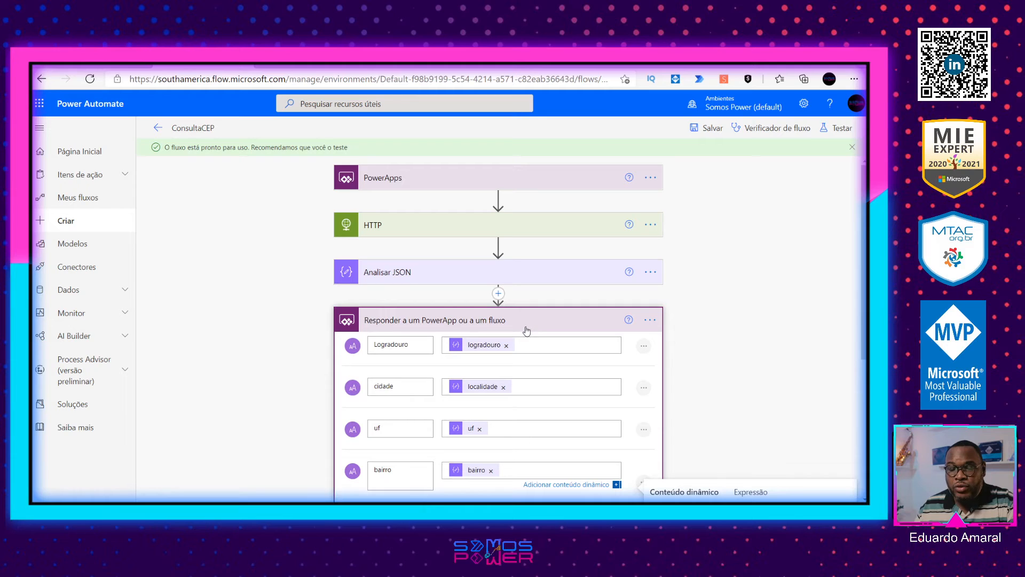
click(706, 132)
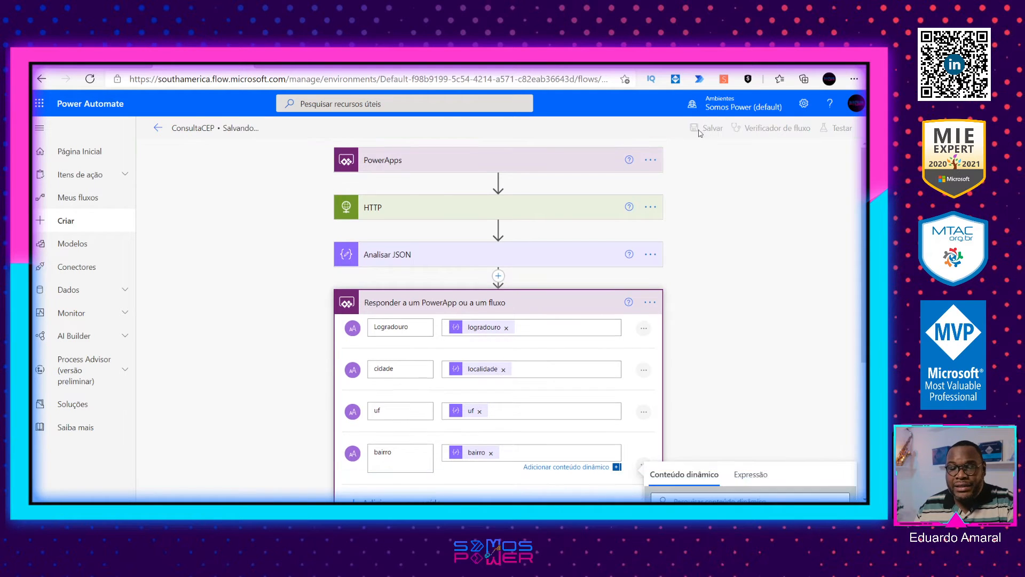
Step: Replace the fixed CEP in the HTTP action's URI with a Perguntar no PowerApps parameter, between ws/ and /json
click(471, 207)
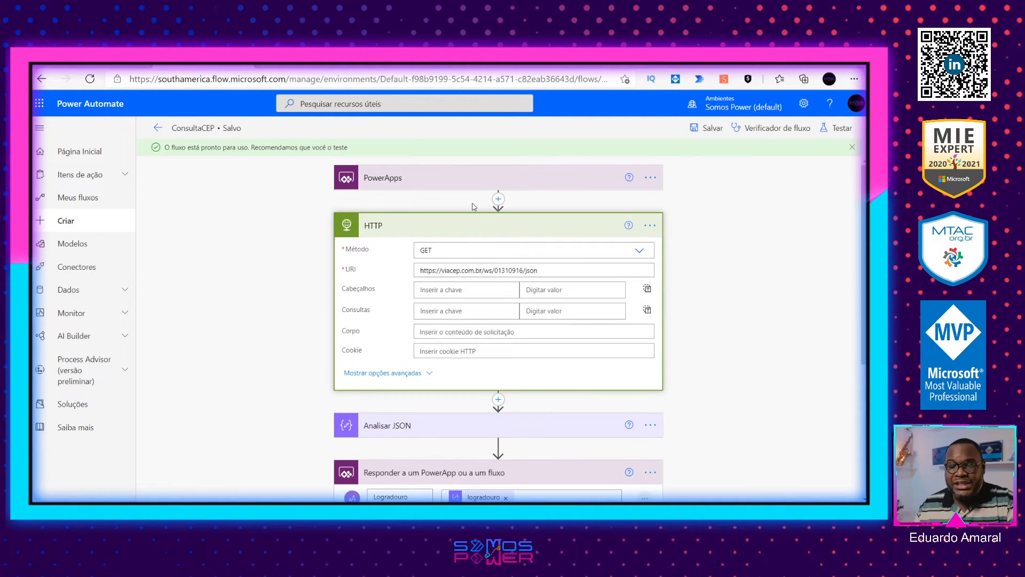
click(507, 271)
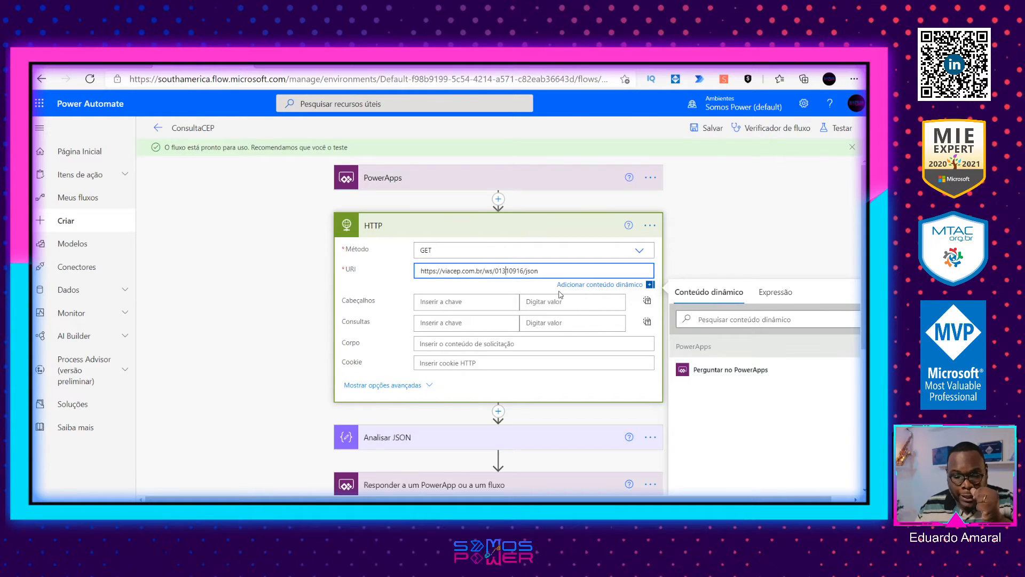
double_click(512, 270)
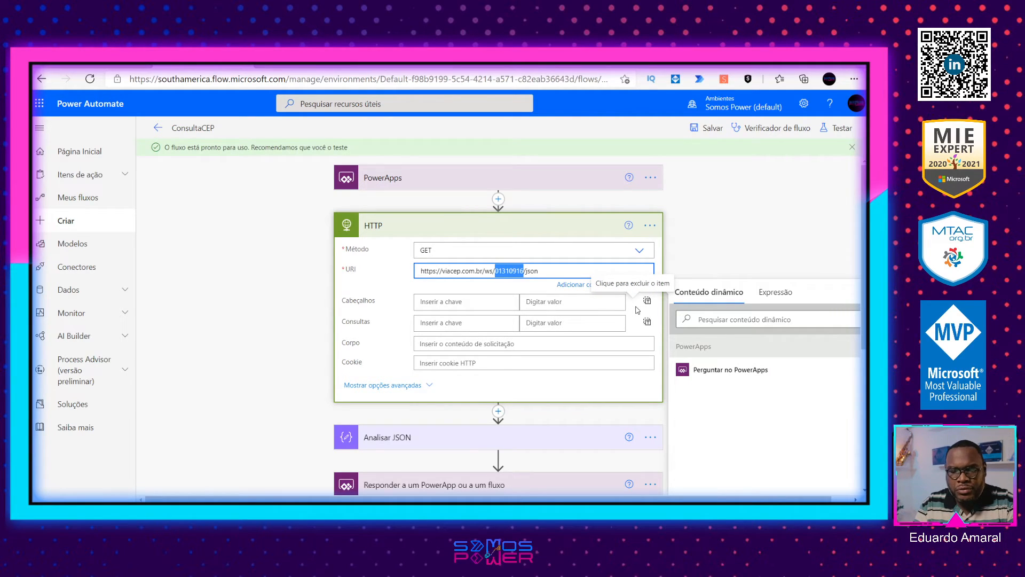
key(BackSpace)
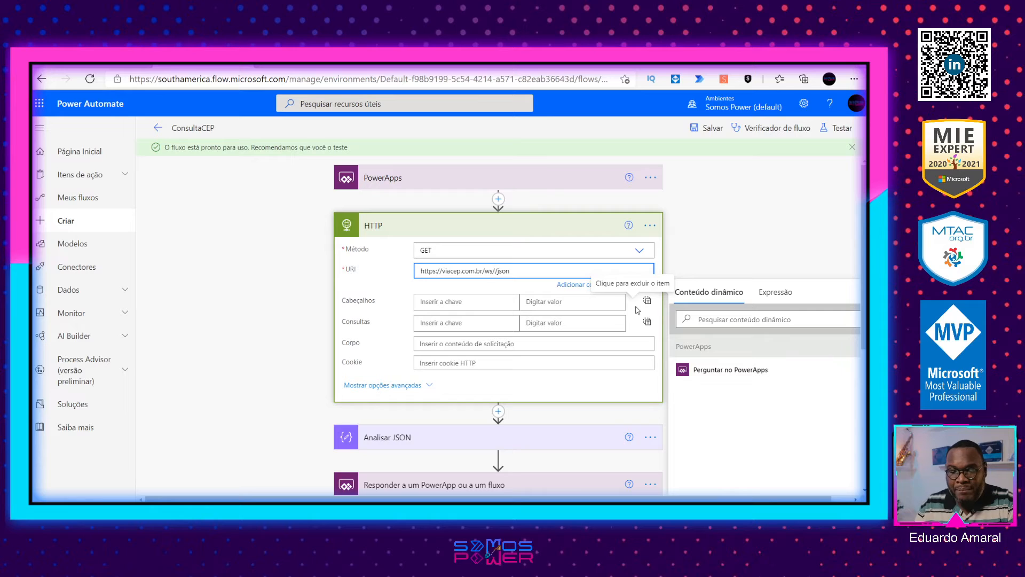
click(725, 373)
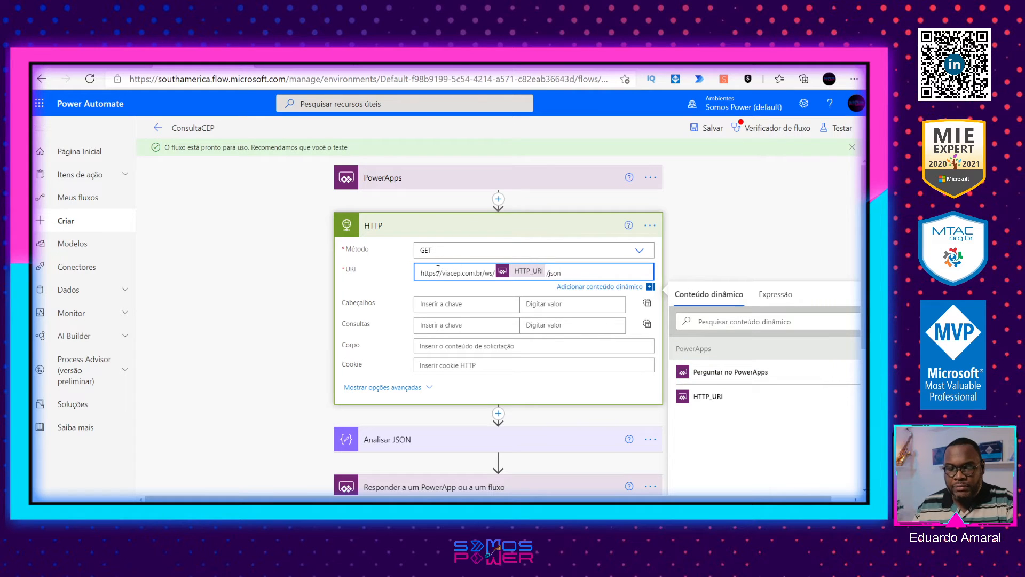
Step: Replace the parameter in the HTTP action's URI with a fresh Perguntar no PowerApps one and save the flow
click(547, 273)
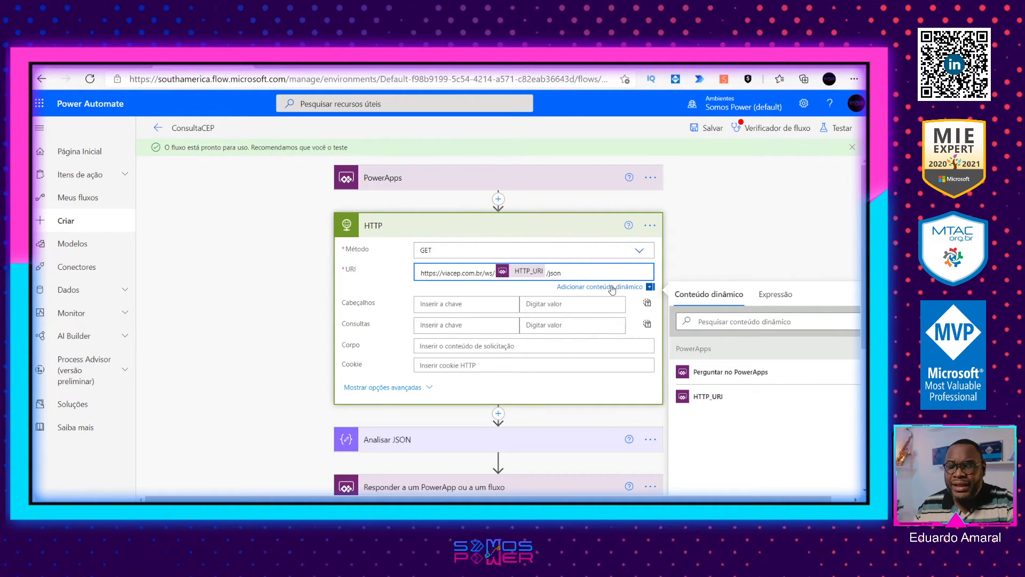
key(BackSpace)
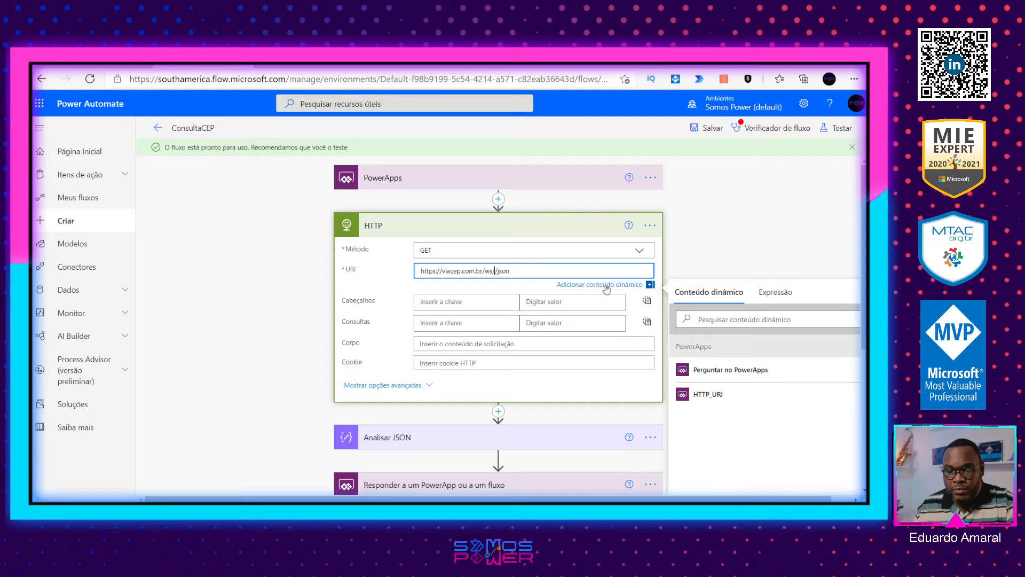
click(715, 369)
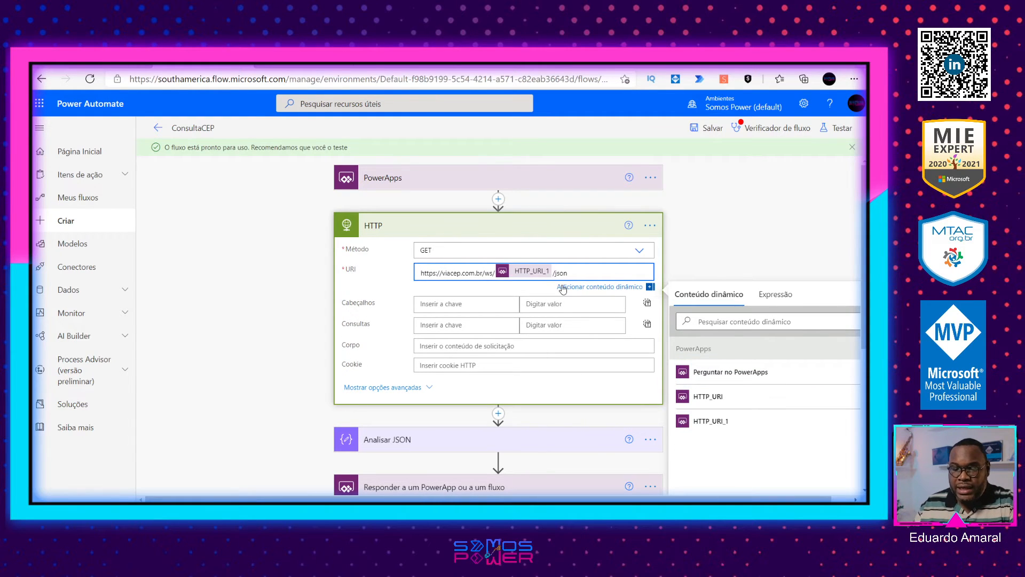
click(713, 130)
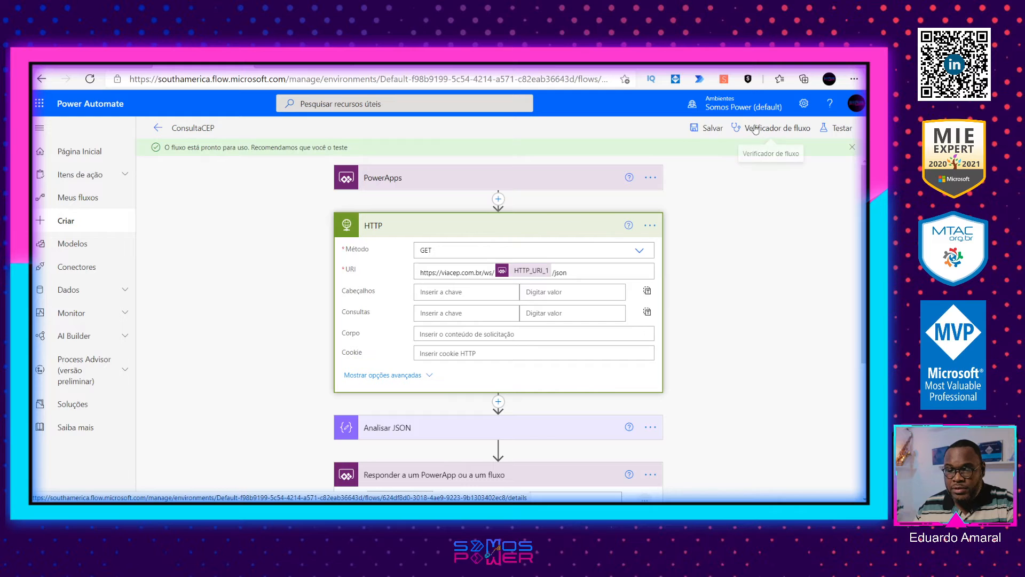
scroll(695, 347, down, 4)
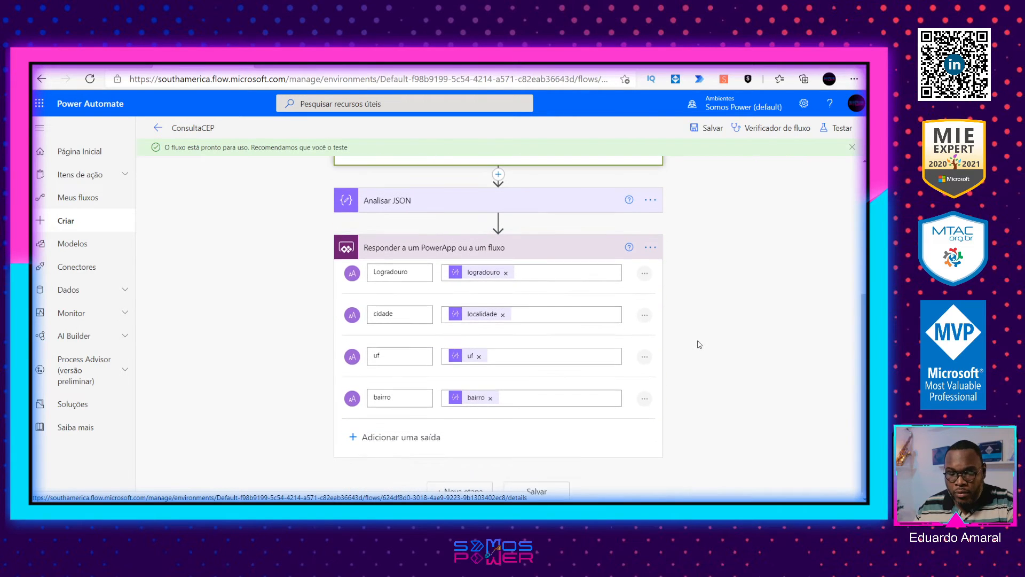
scroll(695, 346, up, 4)
click(695, 131)
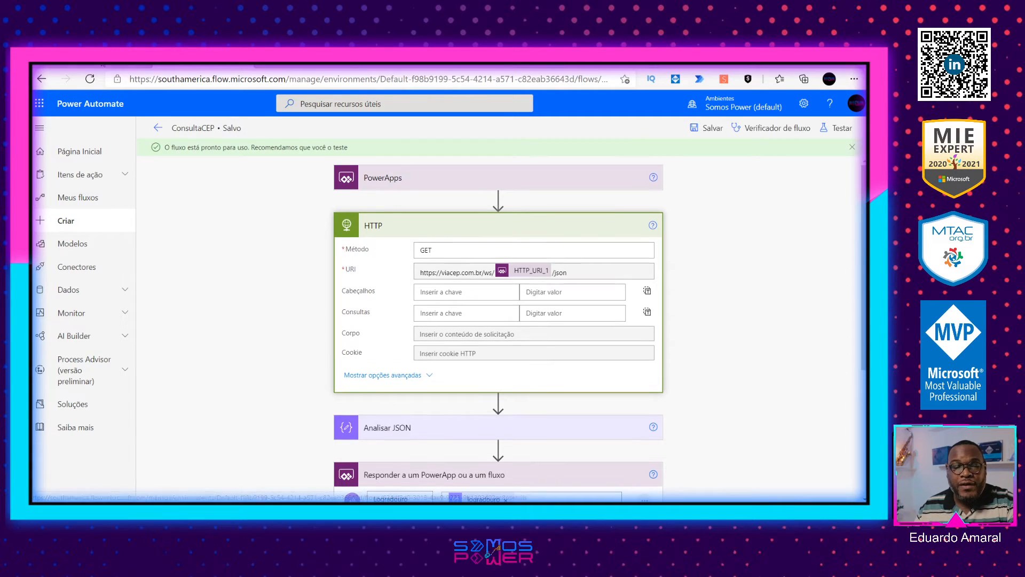
Step: Switch to Power Apps and attach the ConsultaCEP flow to the OnSelect of the search icon beside the CEP label
click(102, 64)
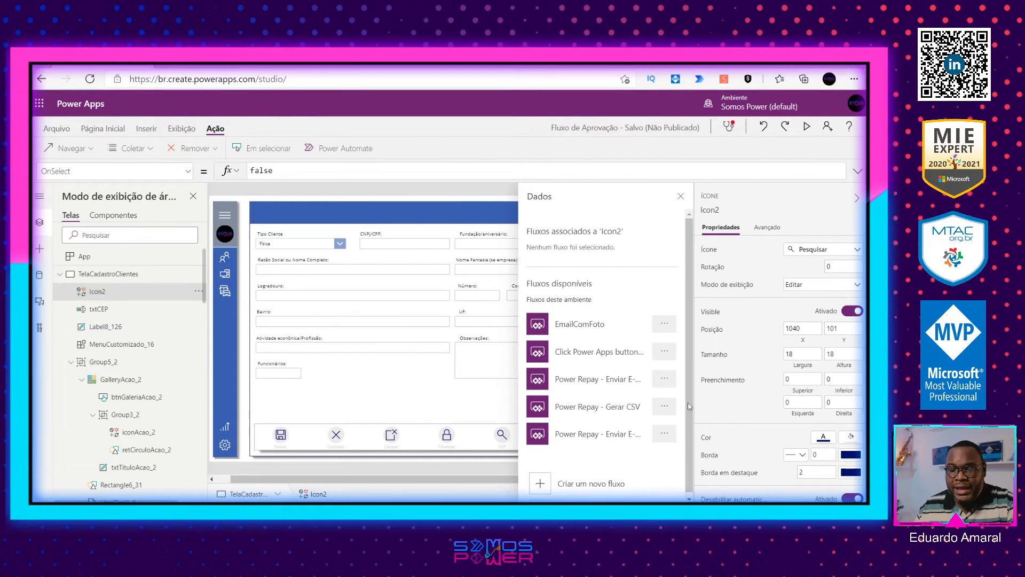
scroll(608, 419, down, 1)
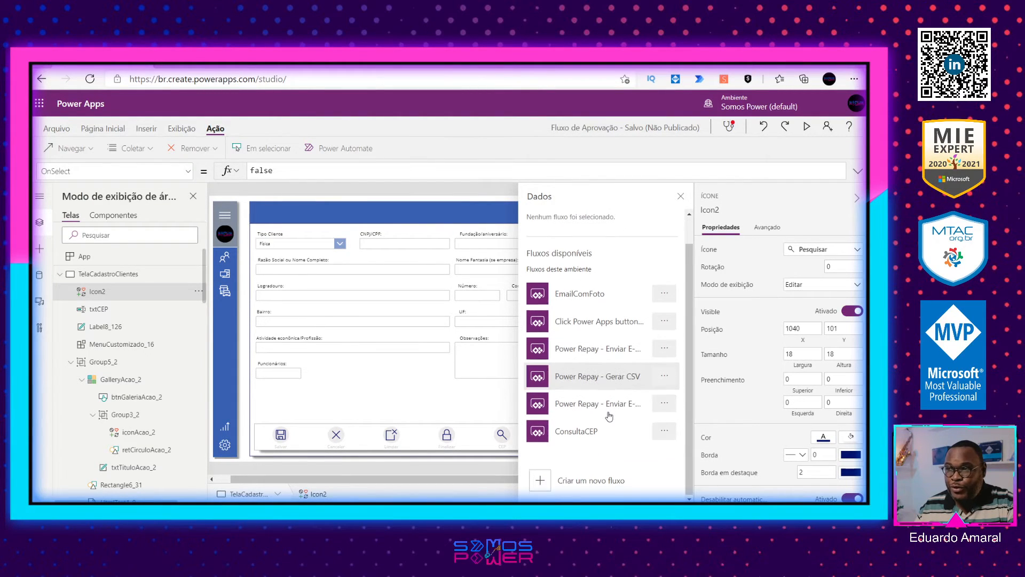
click(587, 433)
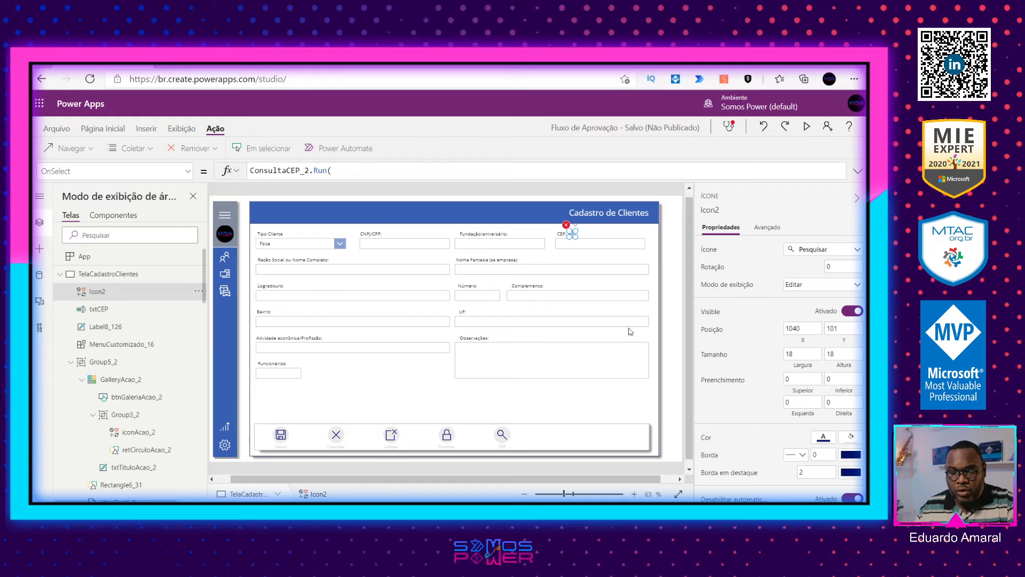
Step: Clear the search icon's OnSelect formula and attach the ConsultaCEP flow to it again
drag(565, 494, 584, 495)
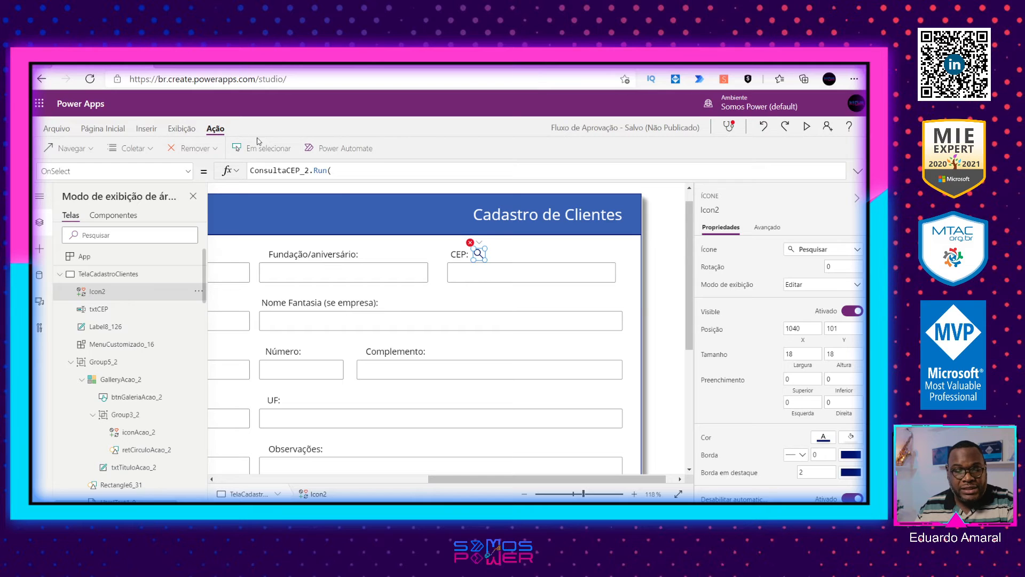
click(338, 149)
scroll(568, 403, down, 2)
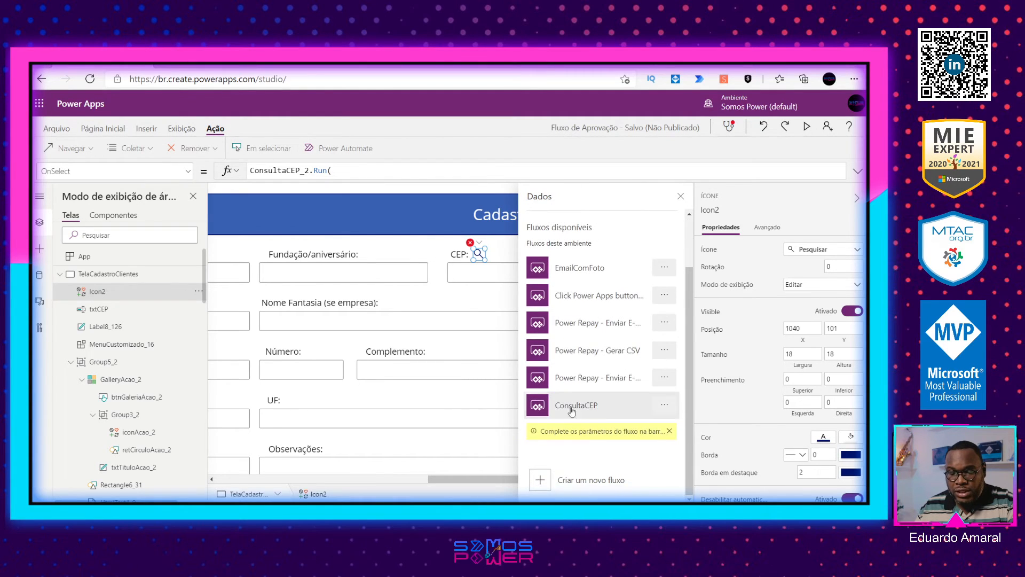
click(353, 172)
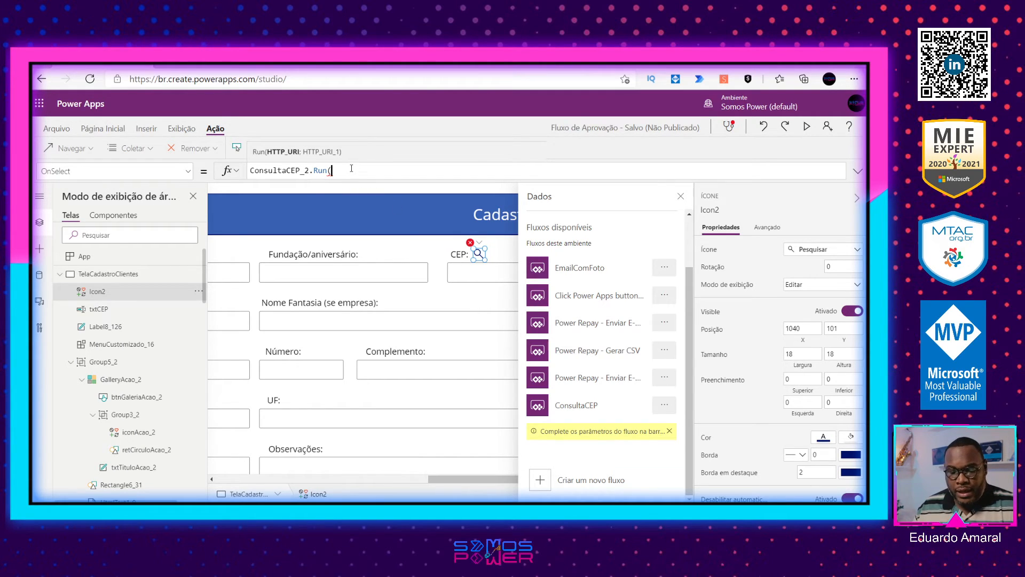
drag(357, 171, 188, 171)
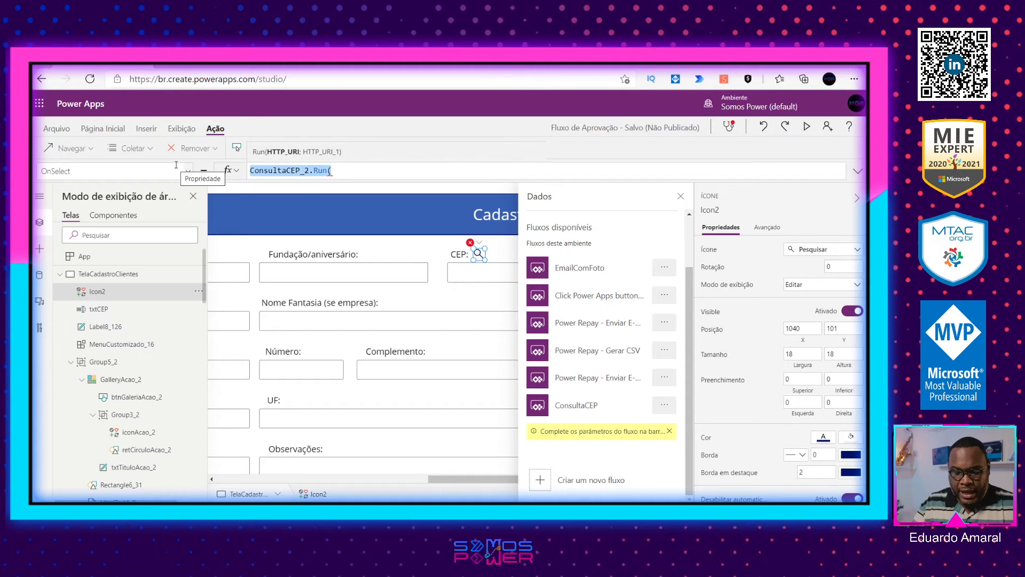
key(BackSpace)
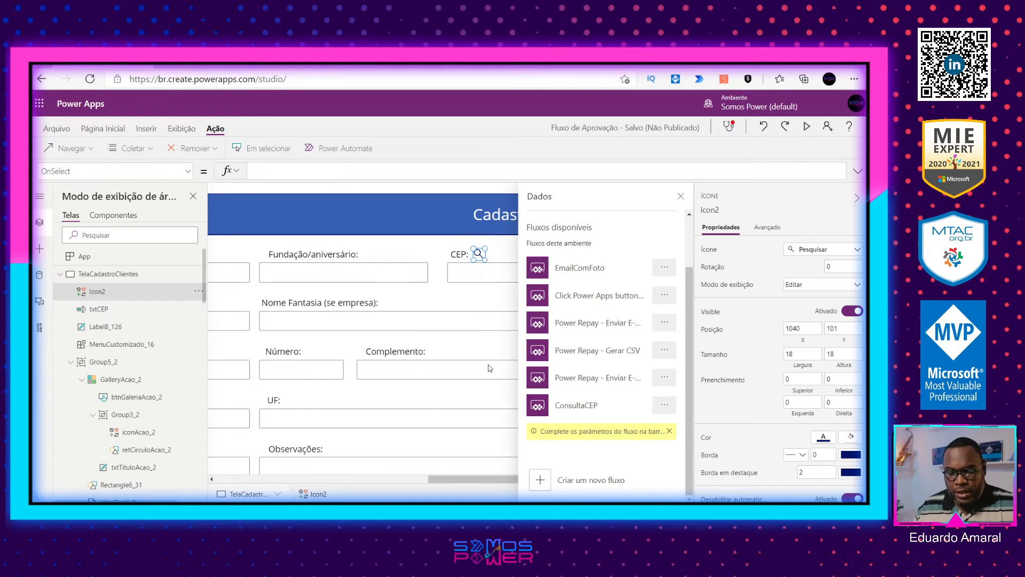
click(584, 407)
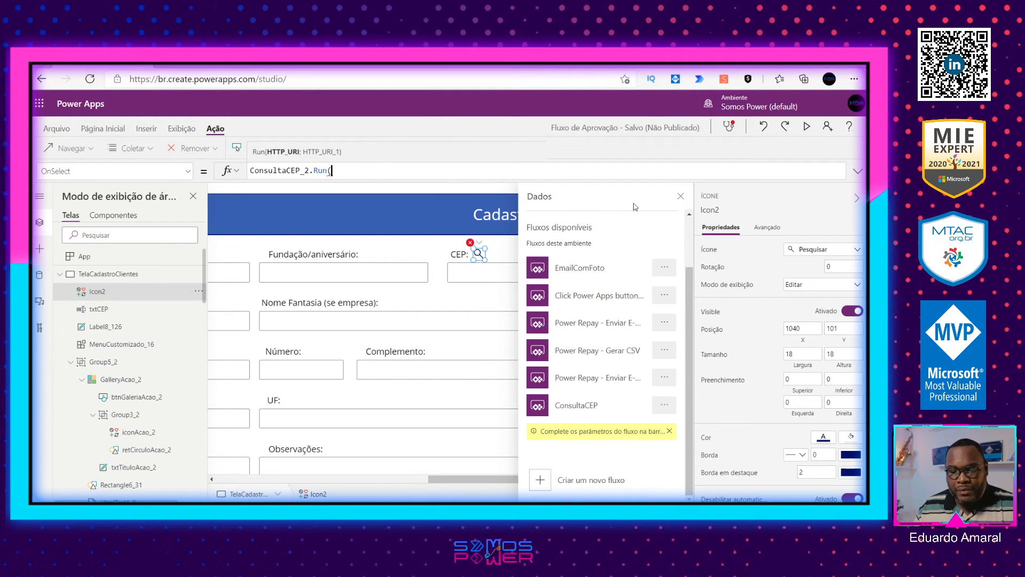
click(681, 196)
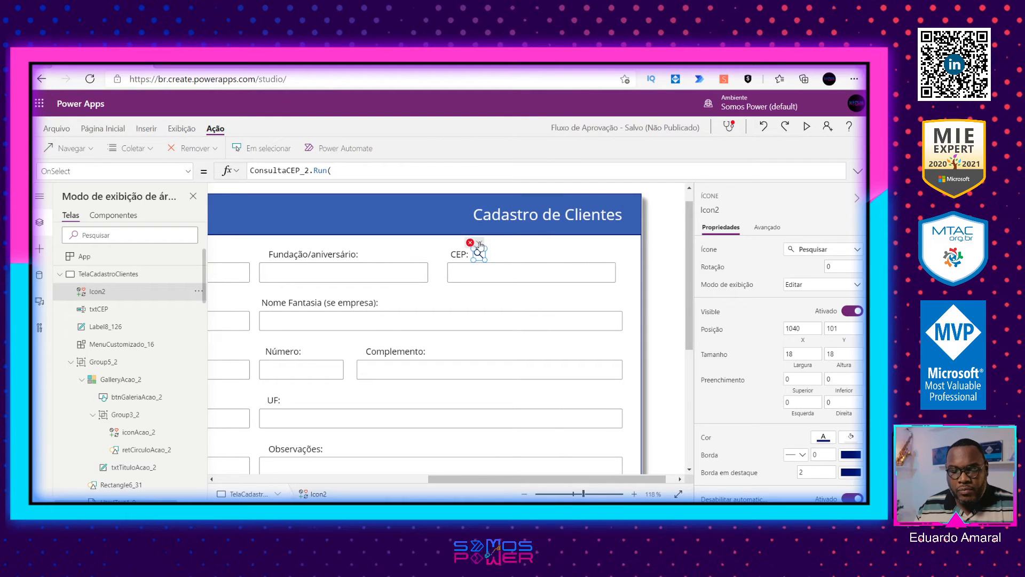
Step: Complete the search icon's OnSelect formula so it reads ConsultaCEP_2.Run(txtCEP.Text)
mouse_move(478, 245)
click(484, 273)
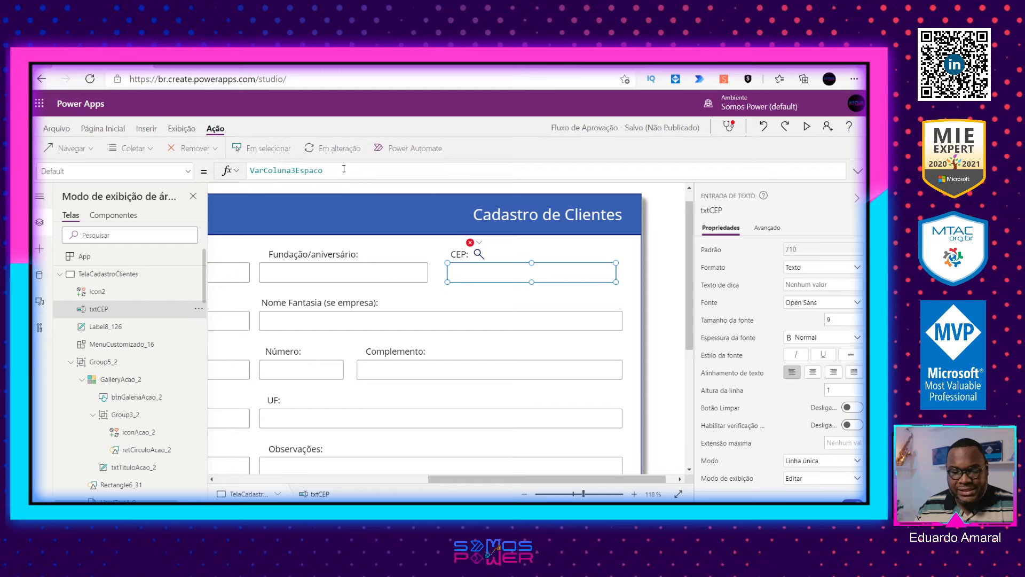
click(478, 255)
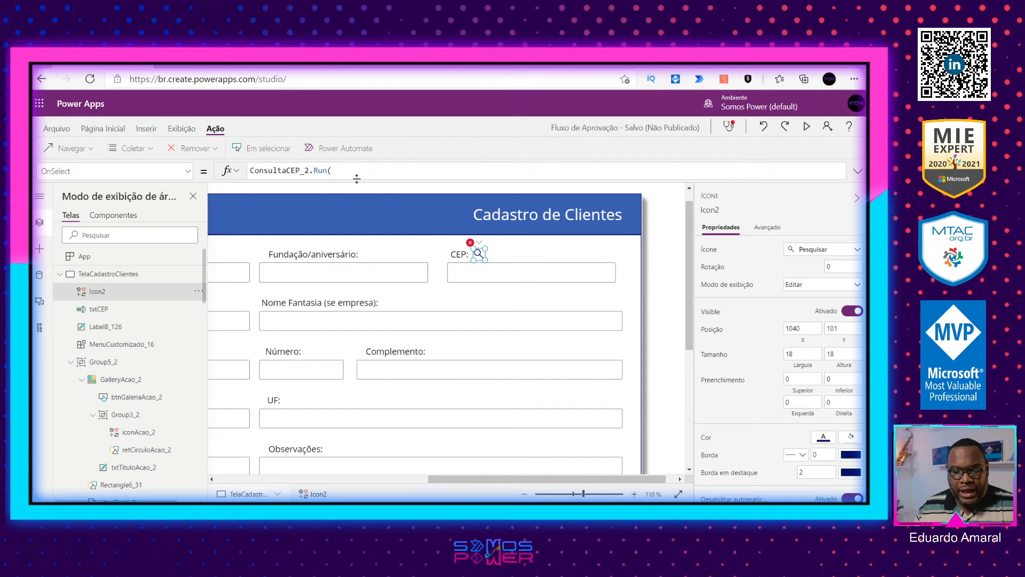
click(514, 277)
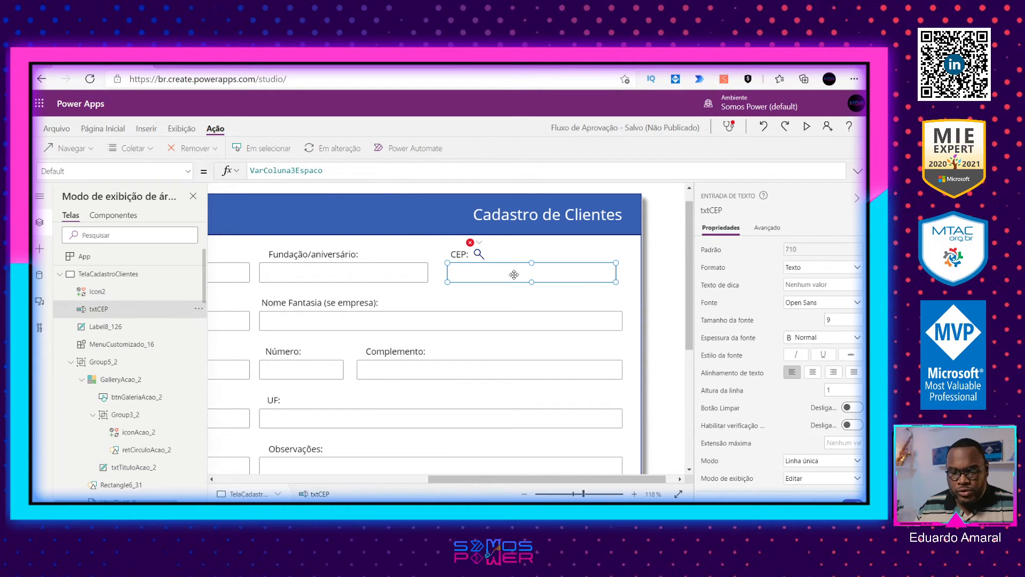
click(478, 253)
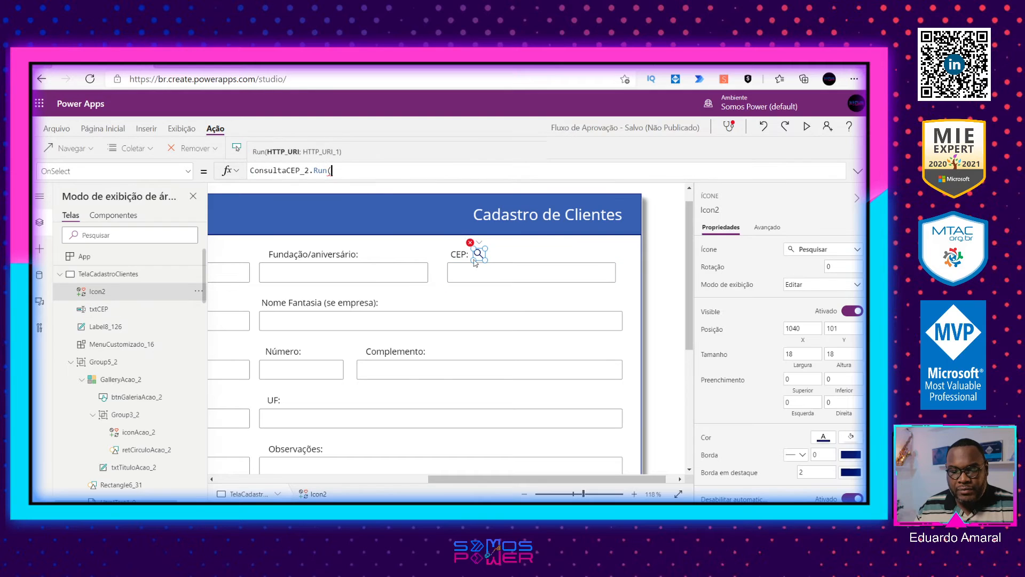
text(txtCEp)
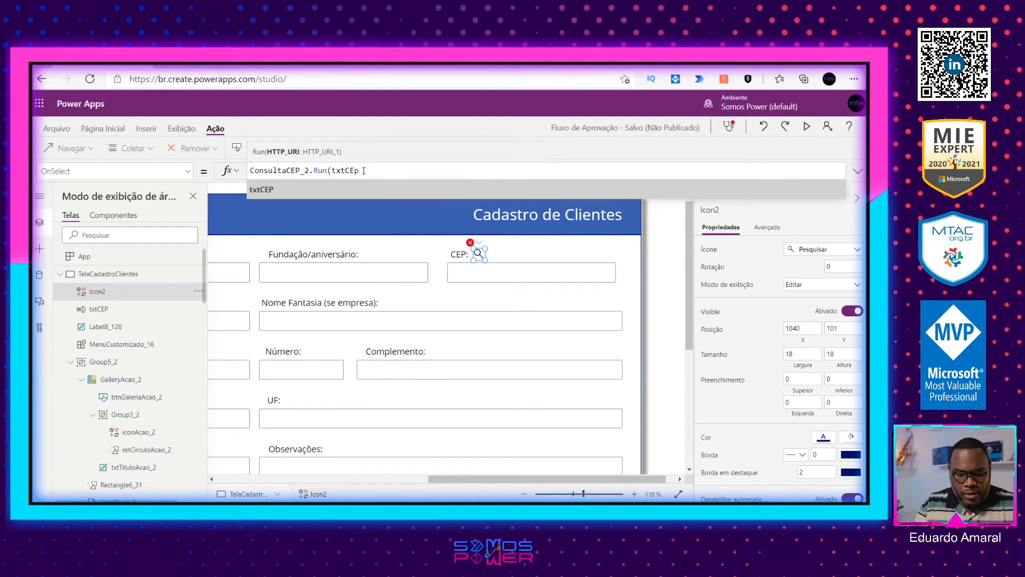
text(.)
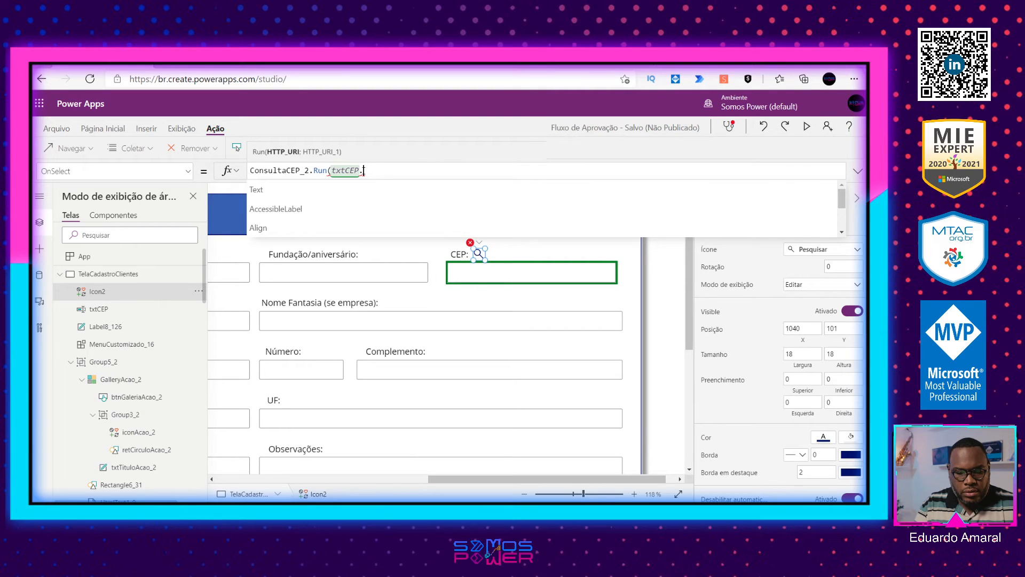
text(Text)
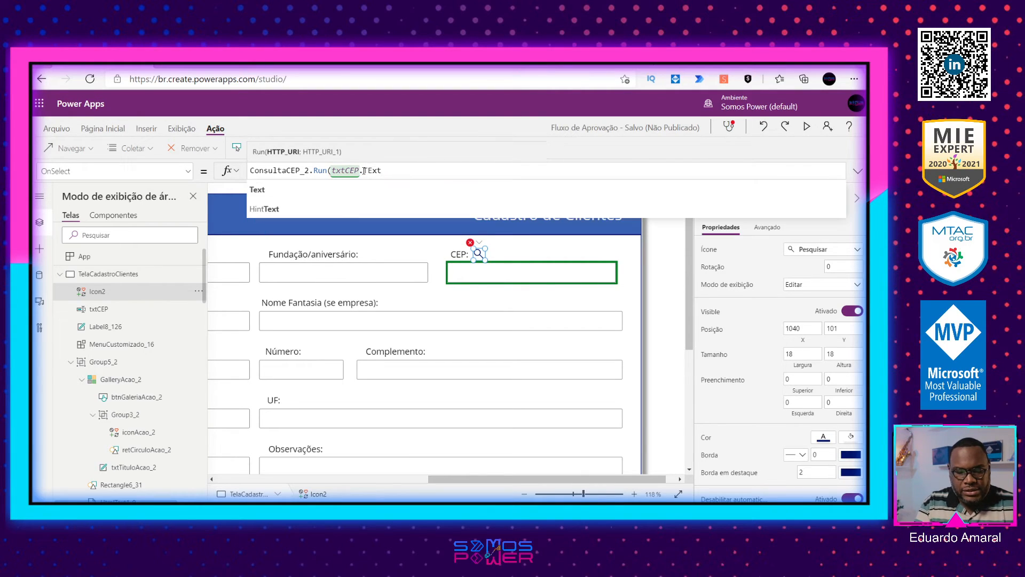
text())
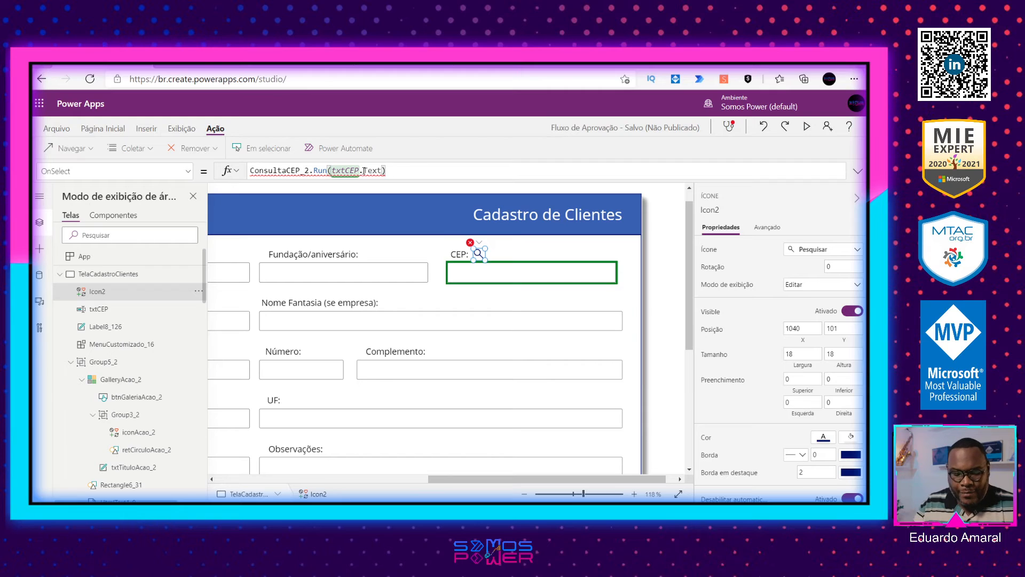
key(BackSpace)
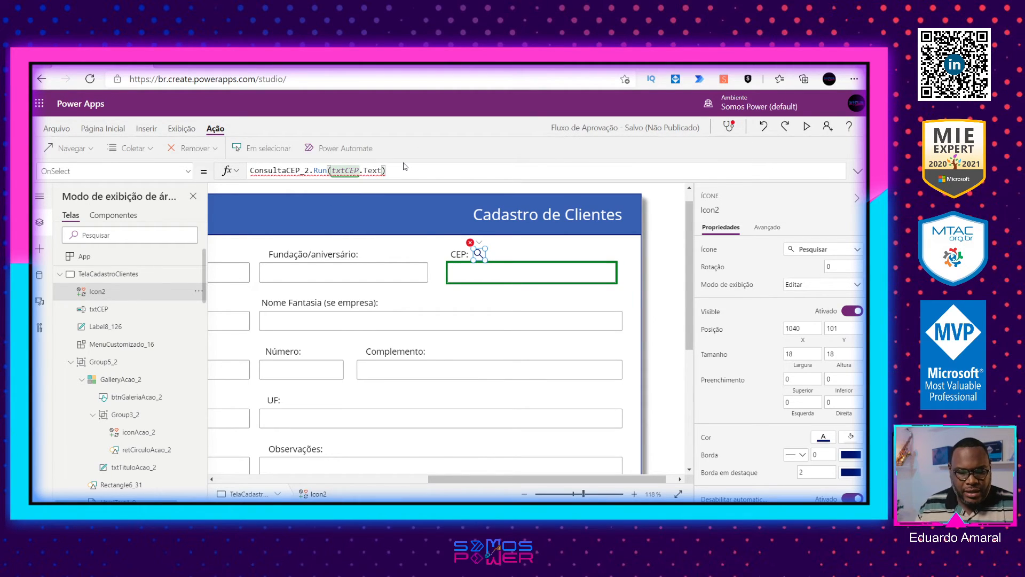
Step: Switch to Power Automate and look over the actions of the ConsultaCEP flow
click(200, 65)
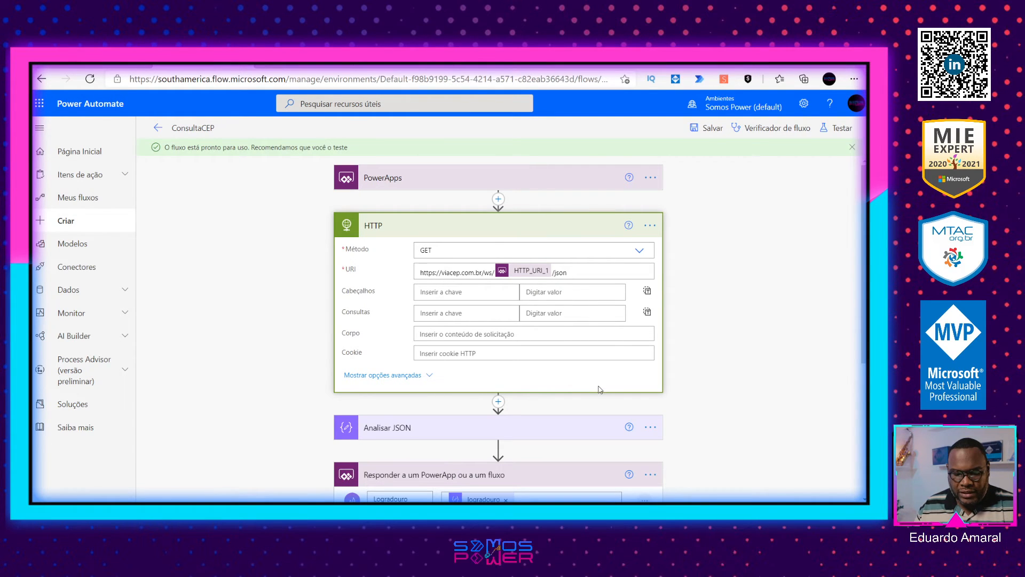
scroll(600, 389, down, 2)
scroll(526, 391, down, 2)
scroll(526, 390, up, 4)
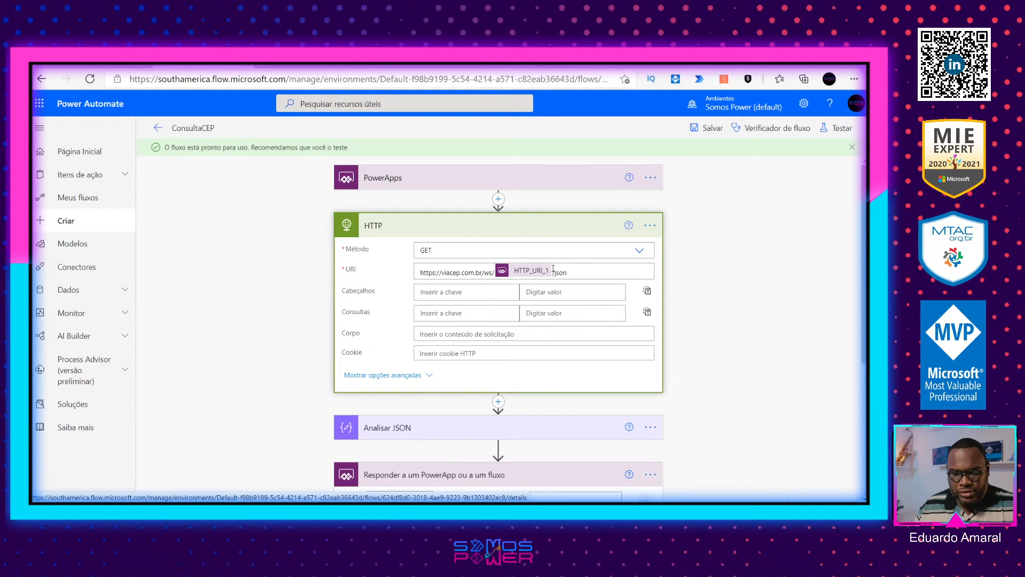
Step: Remove the parameter from the HTTP action's URI and insert HTTP_URI_1 again between ws/ and /json
click(599, 264)
key(BackSpace)
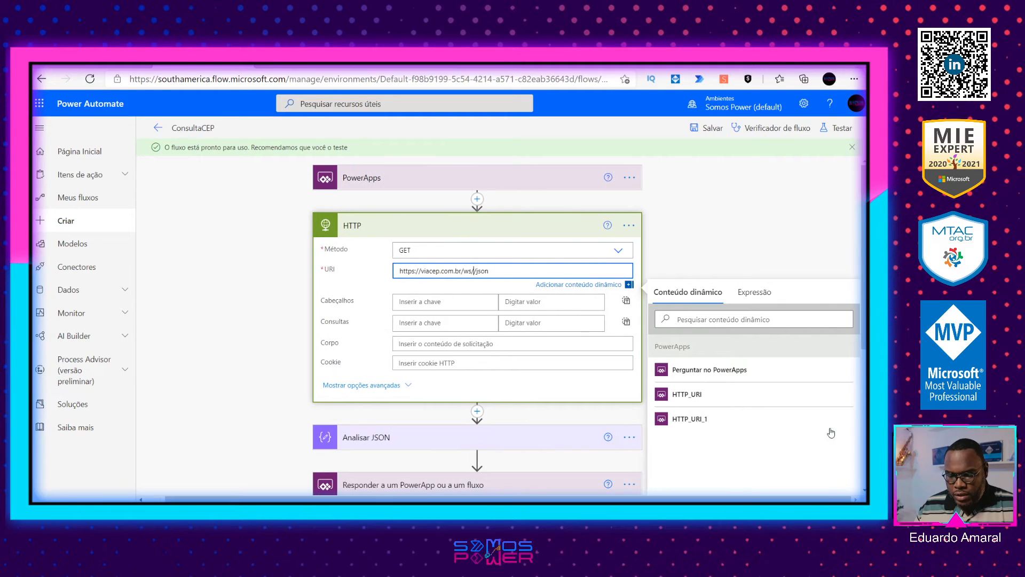
right_click(771, 420)
click(756, 430)
click(749, 426)
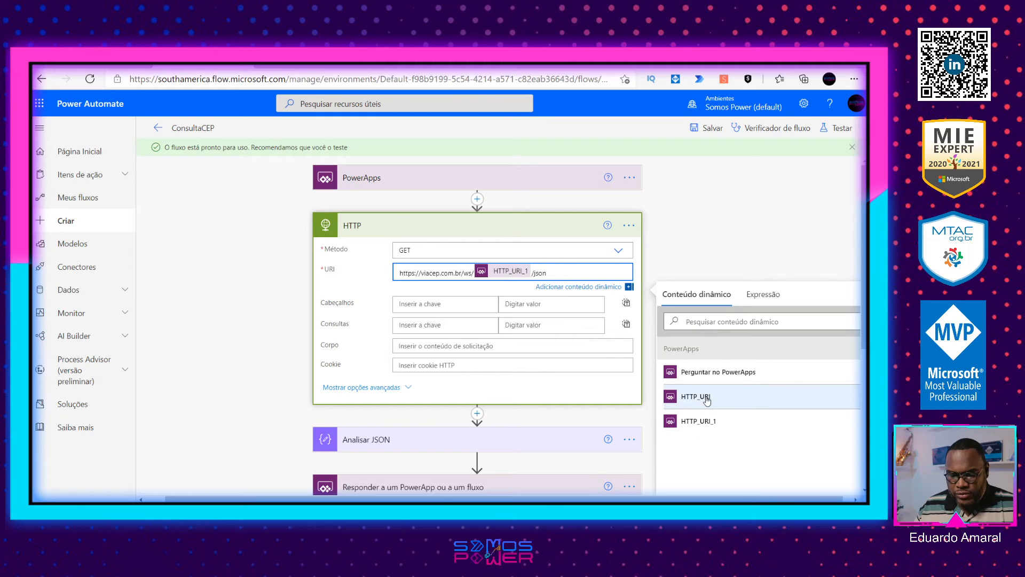
Step: Examine the PowerApps trigger, the HTTP settings, the Analisar JSON schema and the response outputs of the flow
scroll(483, 412, down, 5)
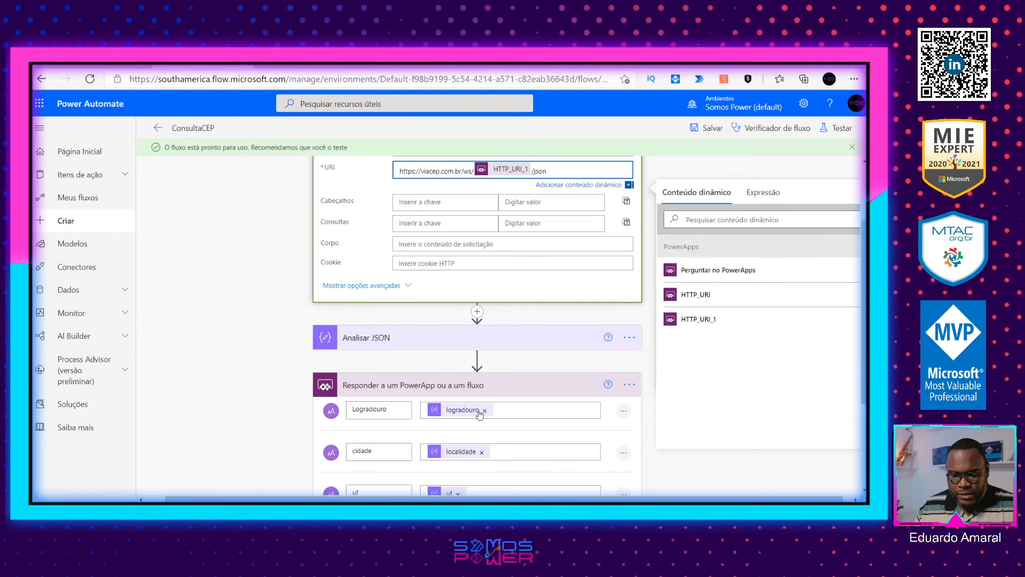
scroll(483, 411, up, 5)
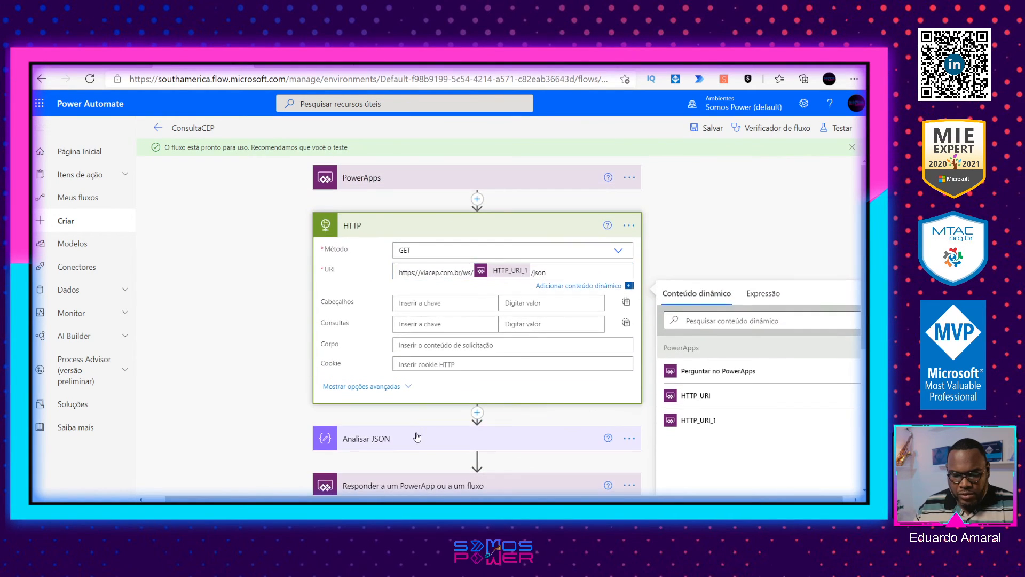
click(503, 435)
scroll(505, 435, down, 3)
scroll(507, 436, up, 3)
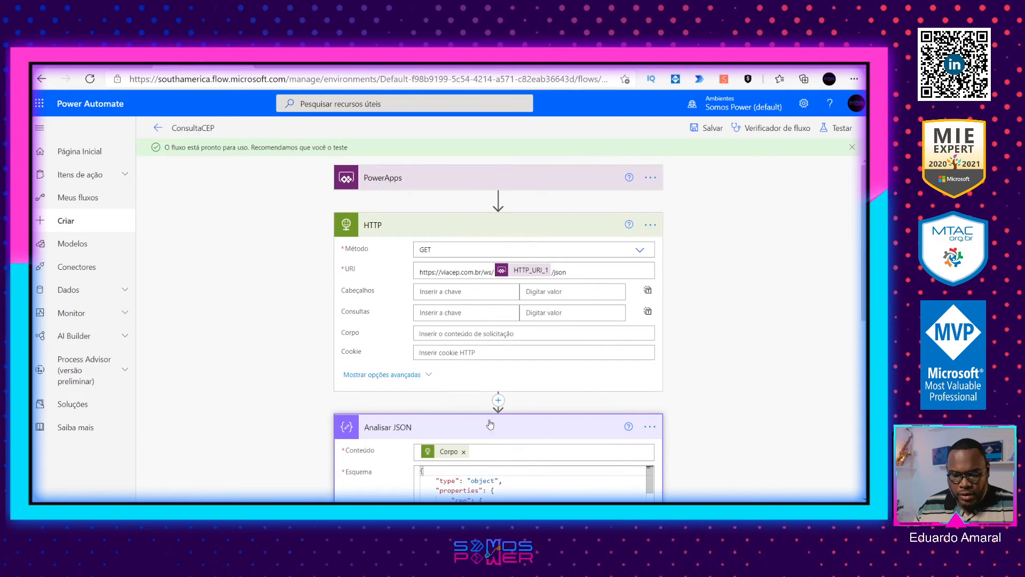
click(441, 185)
click(439, 282)
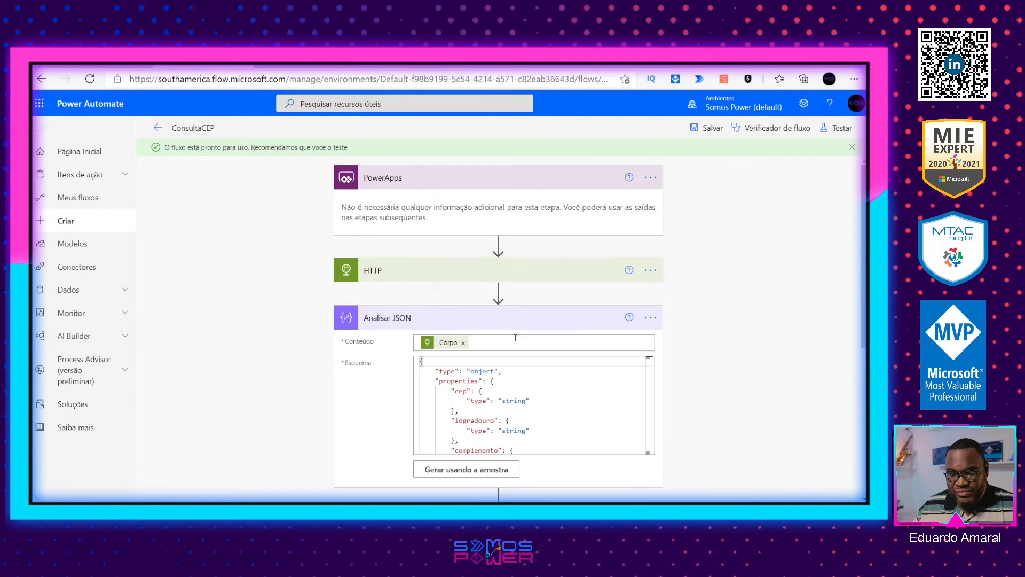
scroll(676, 414, down, 2)
scroll(676, 413, up, 2)
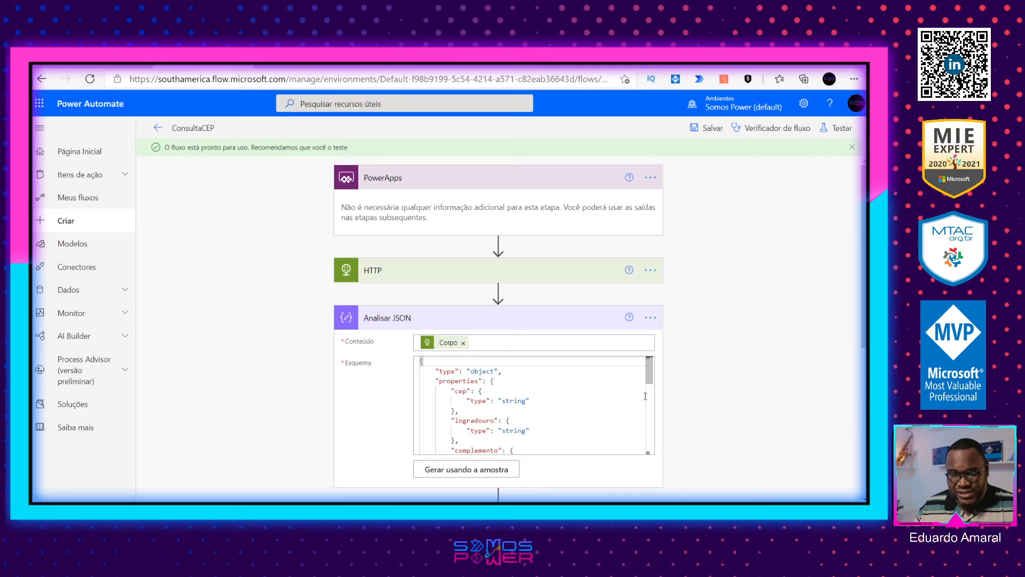
click(473, 268)
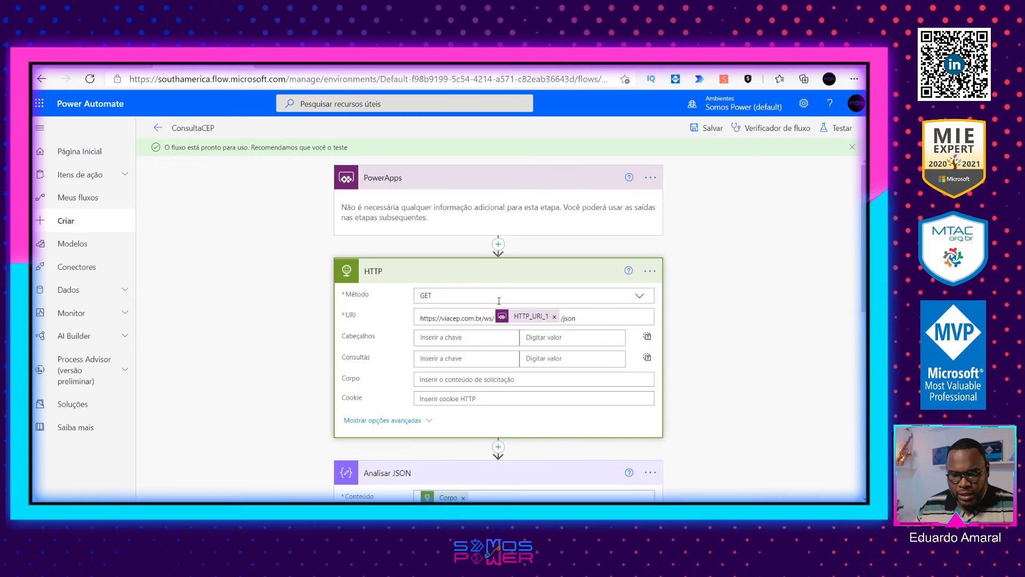
scroll(489, 338, down, 4)
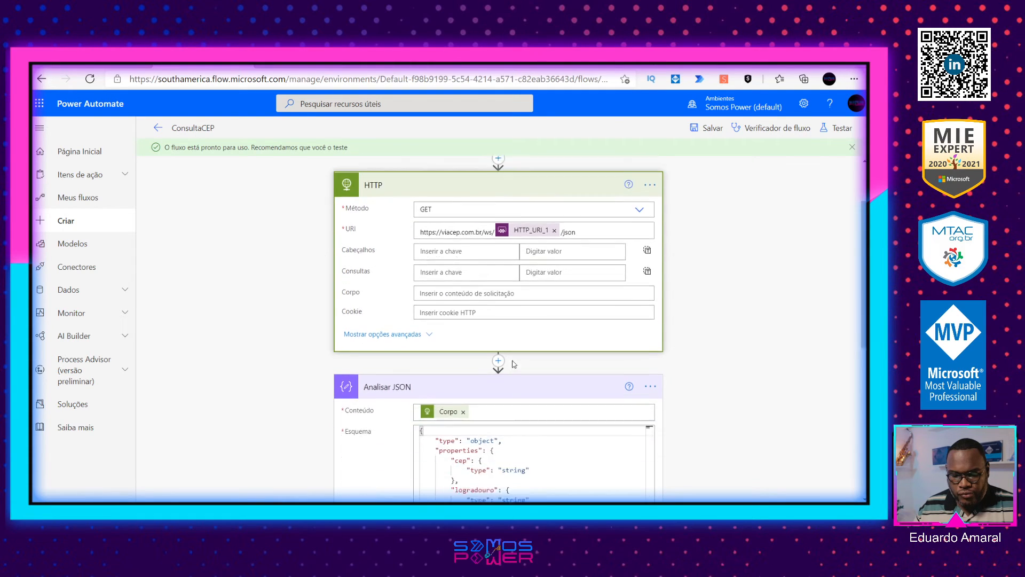
scroll(489, 337, down, 6)
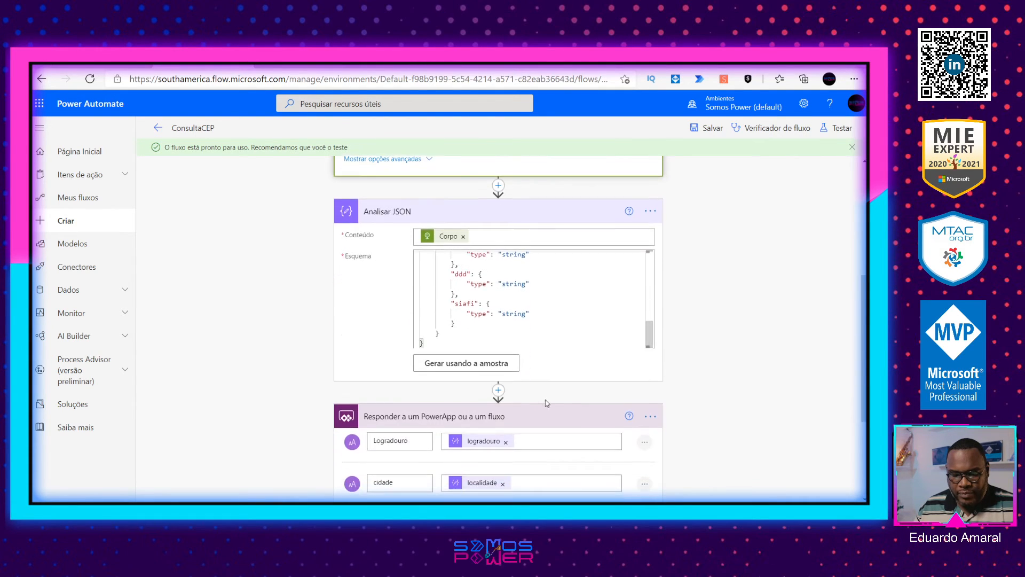
Step: Add an Inicializar variável action between the HTTP and Analisar JSON actions
scroll(499, 238, up, 2)
click(500, 238)
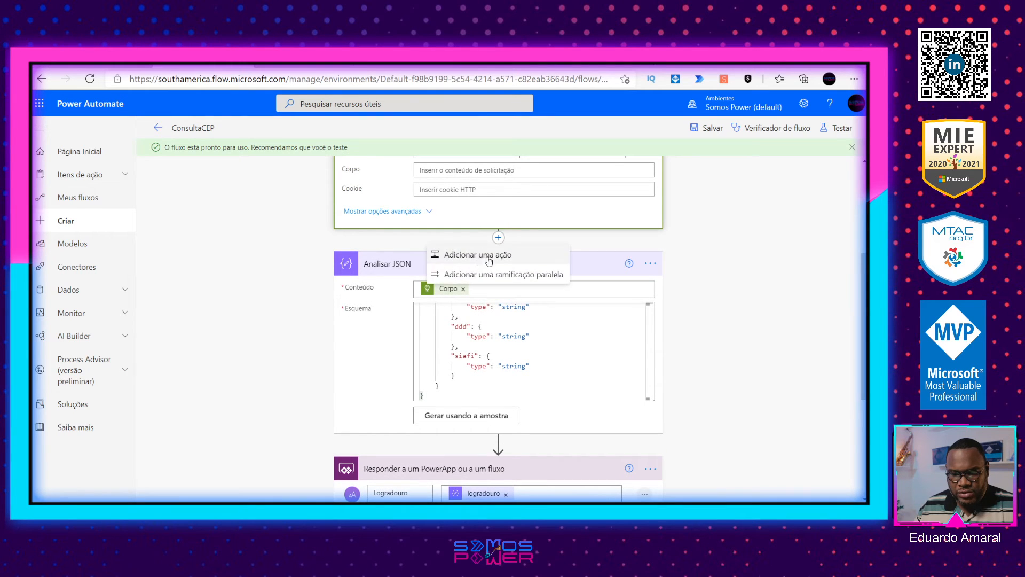
click(480, 256)
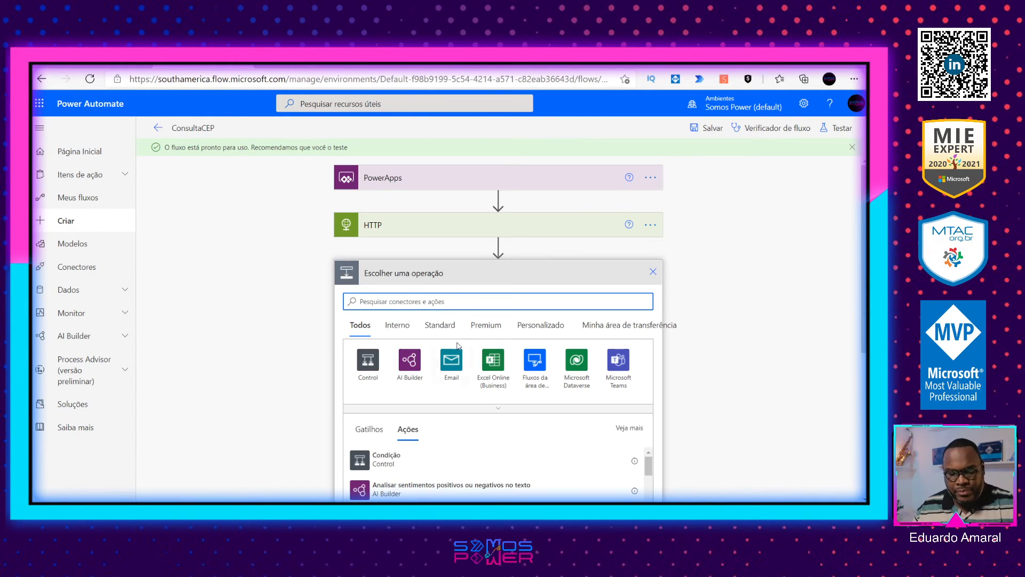
text(var)
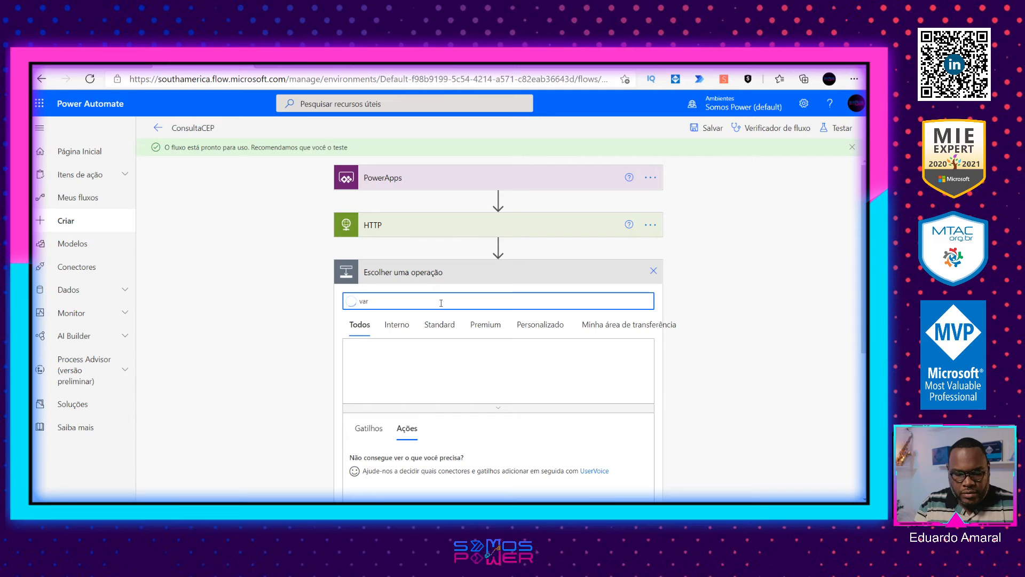
text(i)
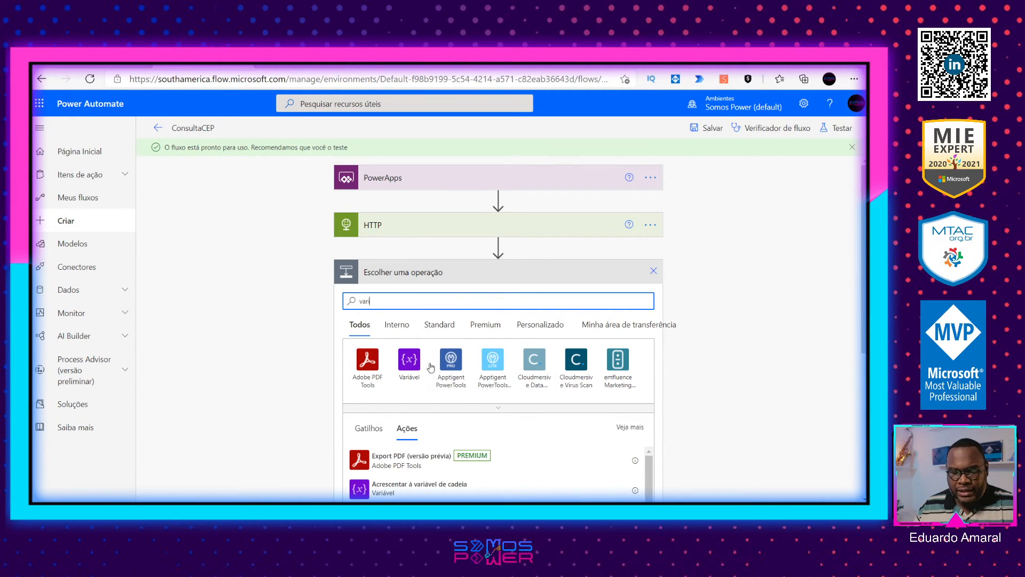
click(410, 360)
scroll(416, 391, down, 5)
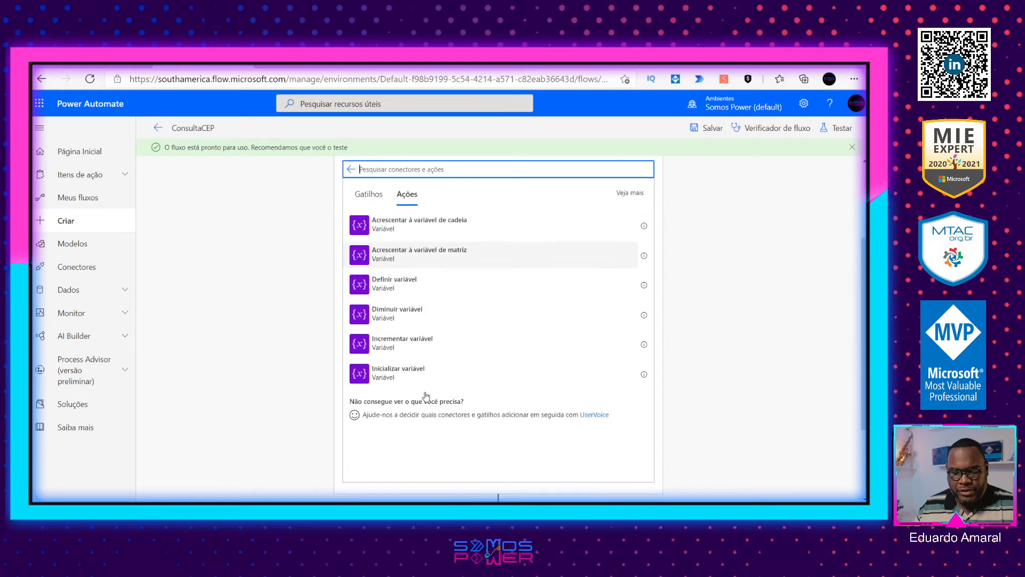
click(422, 311)
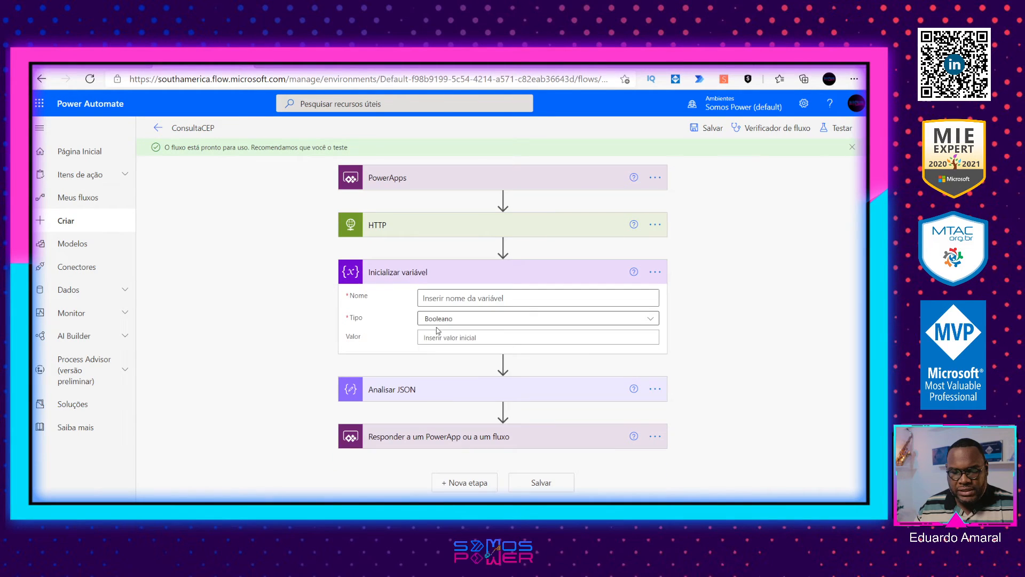
Step: Name the variable cep, set its type to Cadeia de Caracteres and use HTTP_URI_1 as its value
click(487, 298)
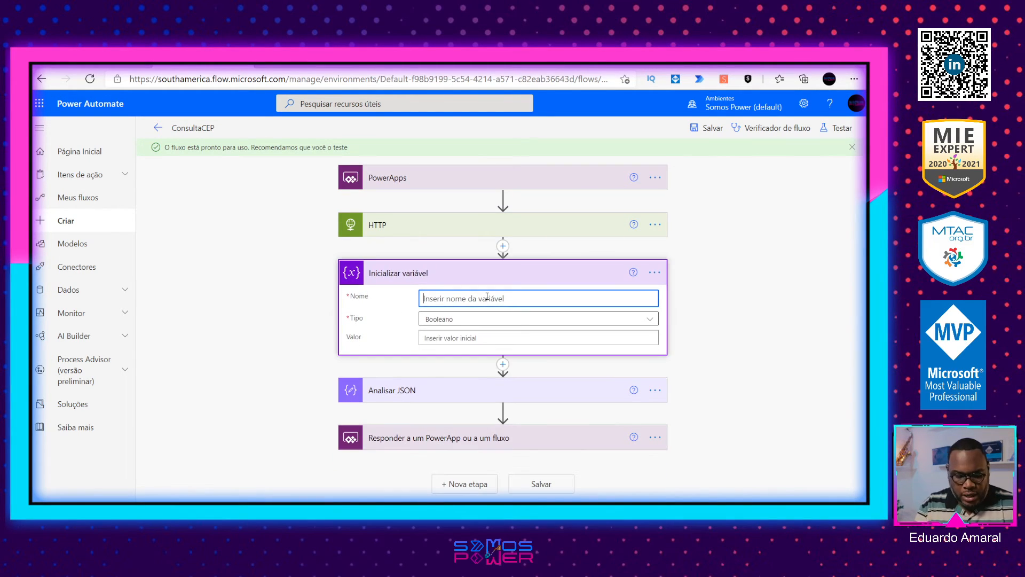
text(cep)
click(477, 320)
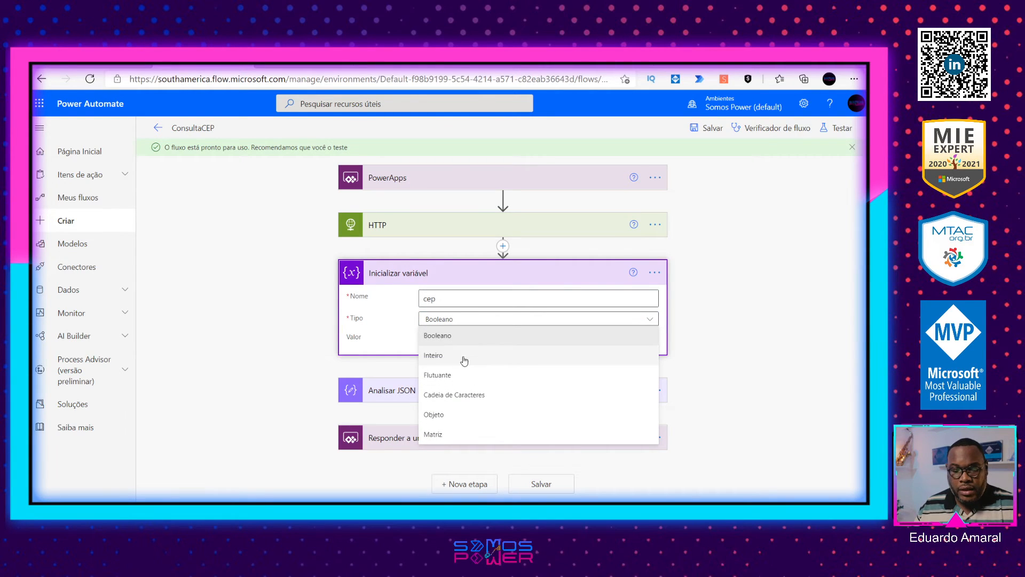
click(469, 397)
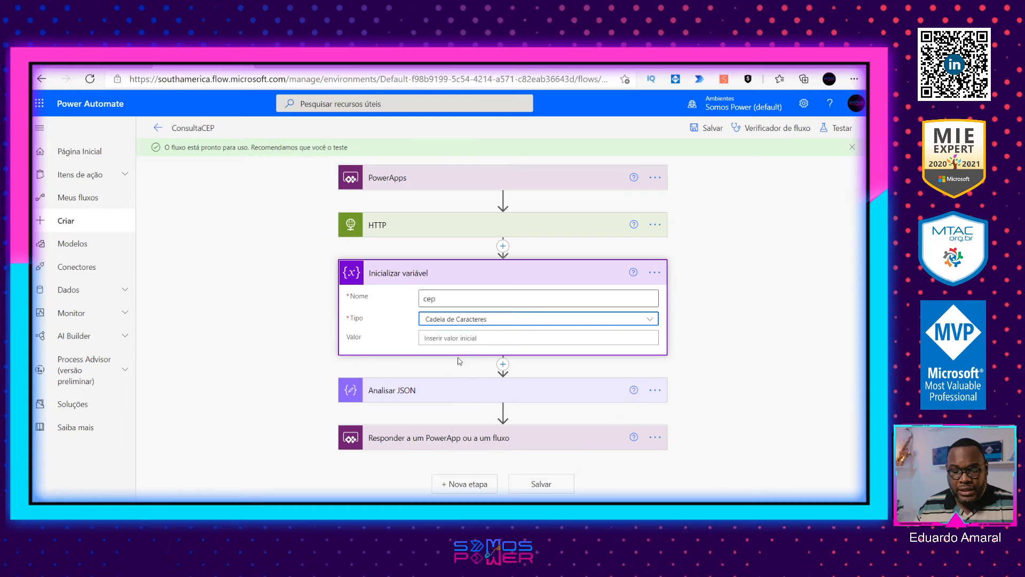
click(458, 338)
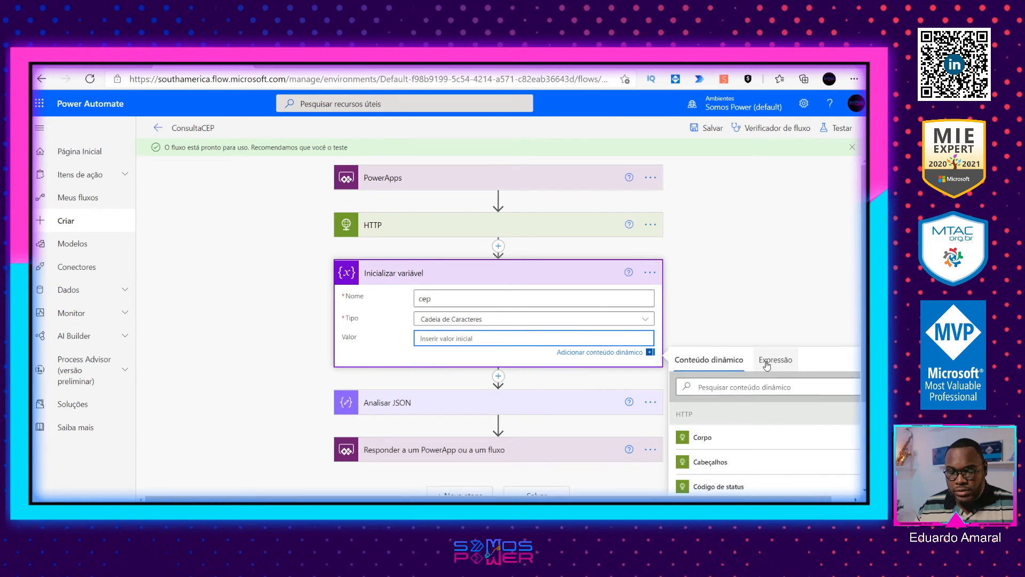
scroll(735, 422, down, 3)
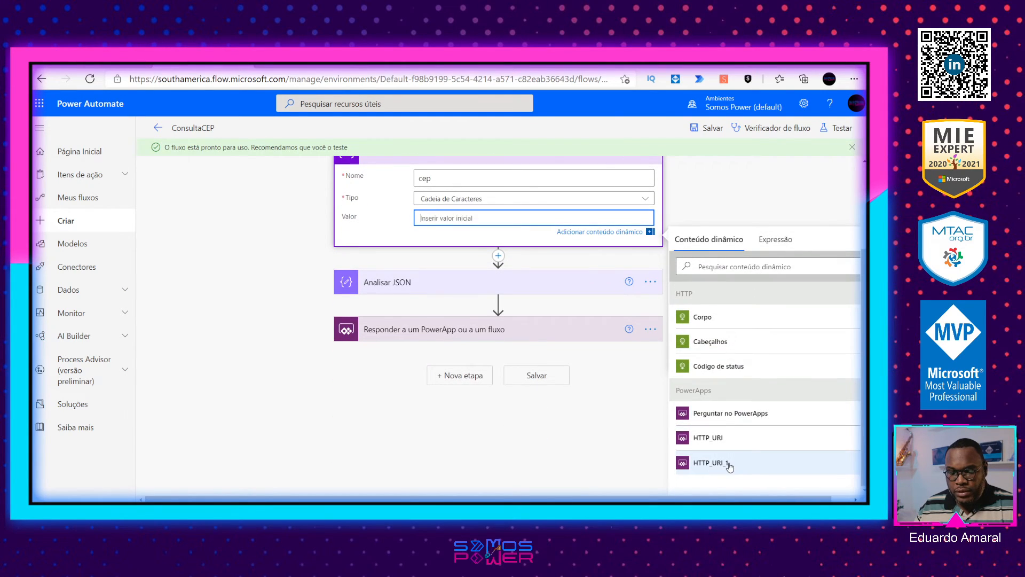
click(746, 465)
scroll(512, 277, up, 3)
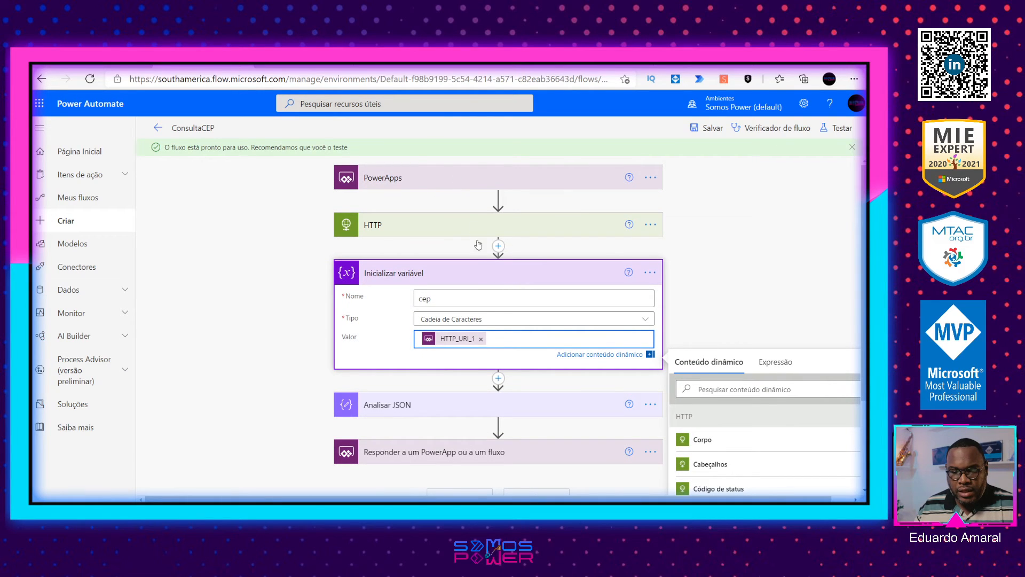
Step: Replace the HTTP_URI_1 parameter in the HTTP action's URI with HTTP_URI, placed between ws/ and /json
click(466, 229)
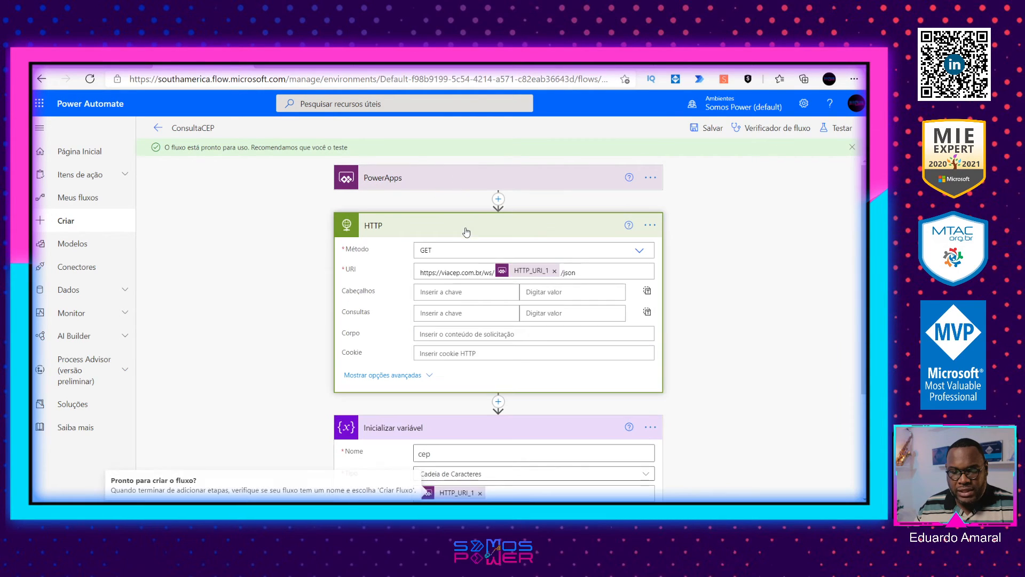
click(554, 271)
click(759, 406)
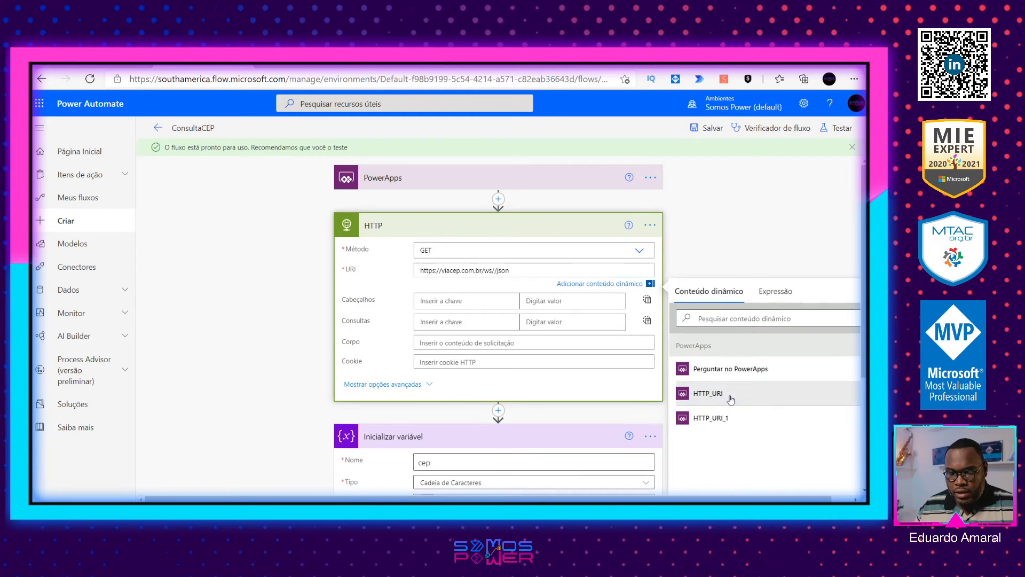
key(BackSpace)
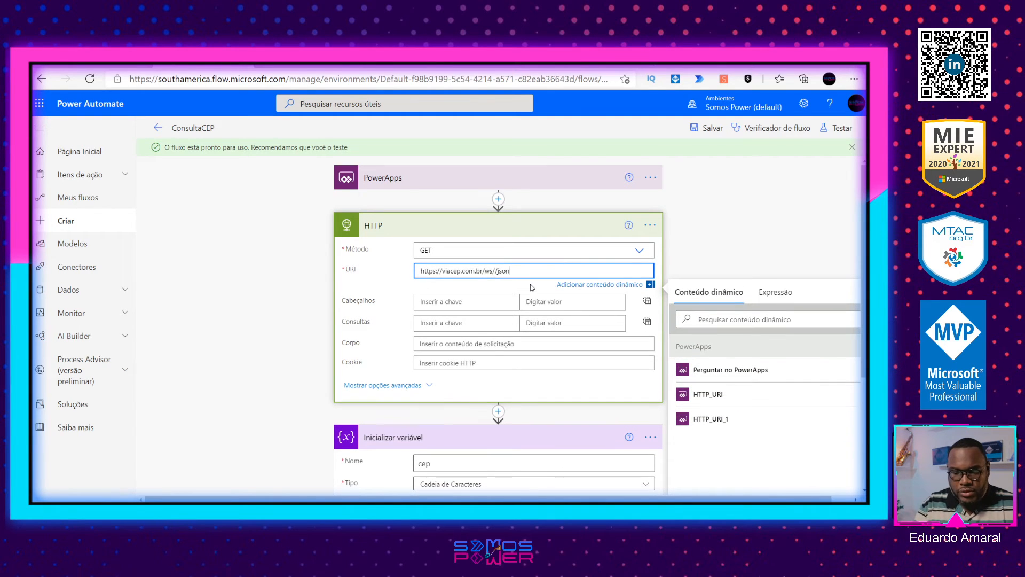
click(493, 271)
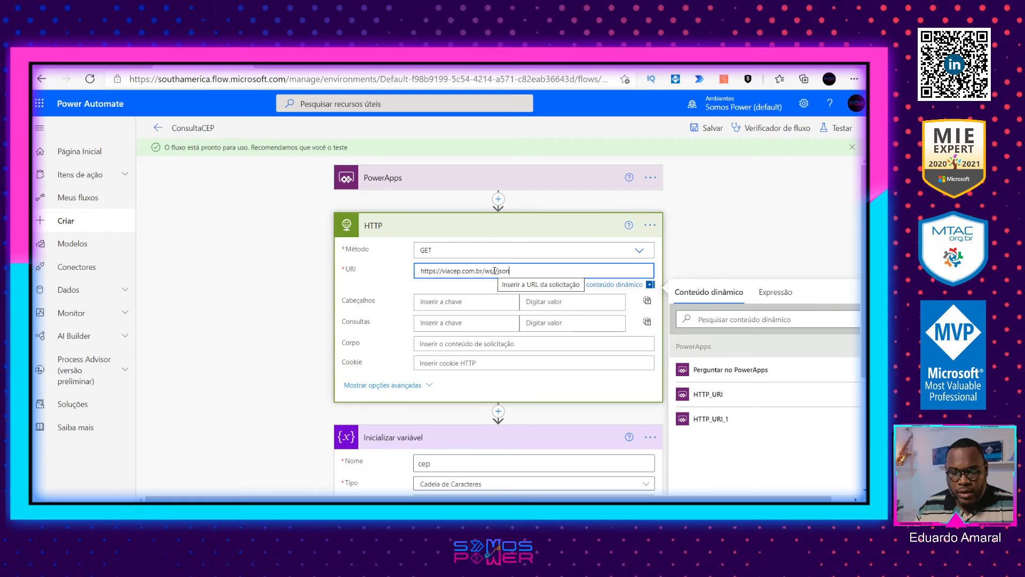
click(700, 393)
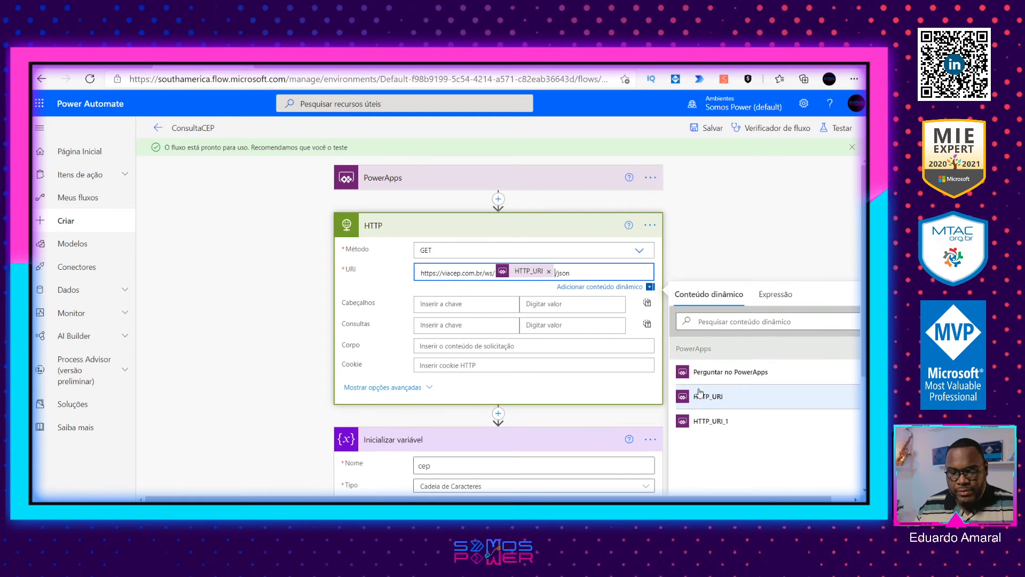
Step: Save the ConsultaCEP flow and leave its editor
click(716, 129)
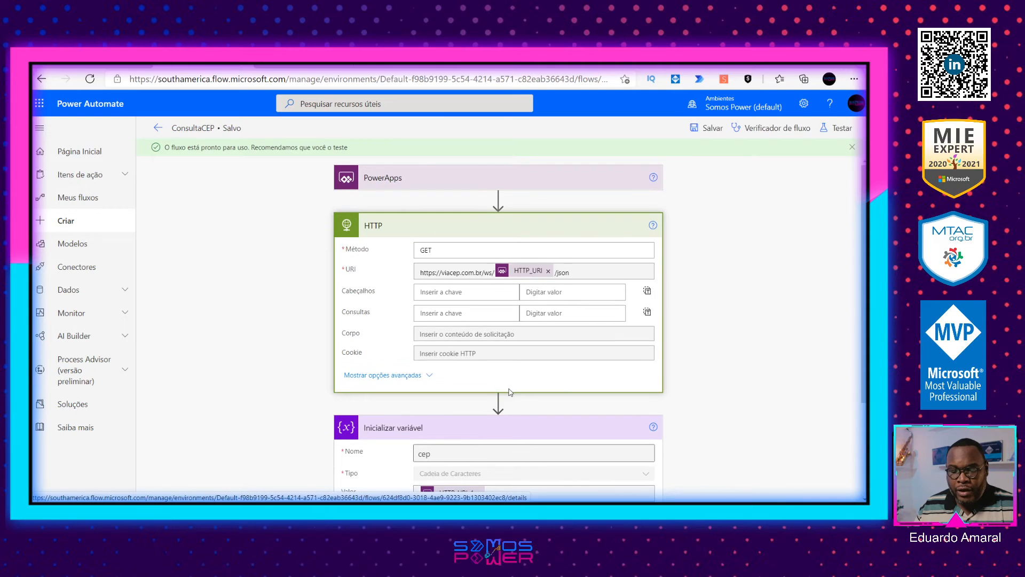
scroll(414, 171, down, 2)
scroll(216, 198, up, 2)
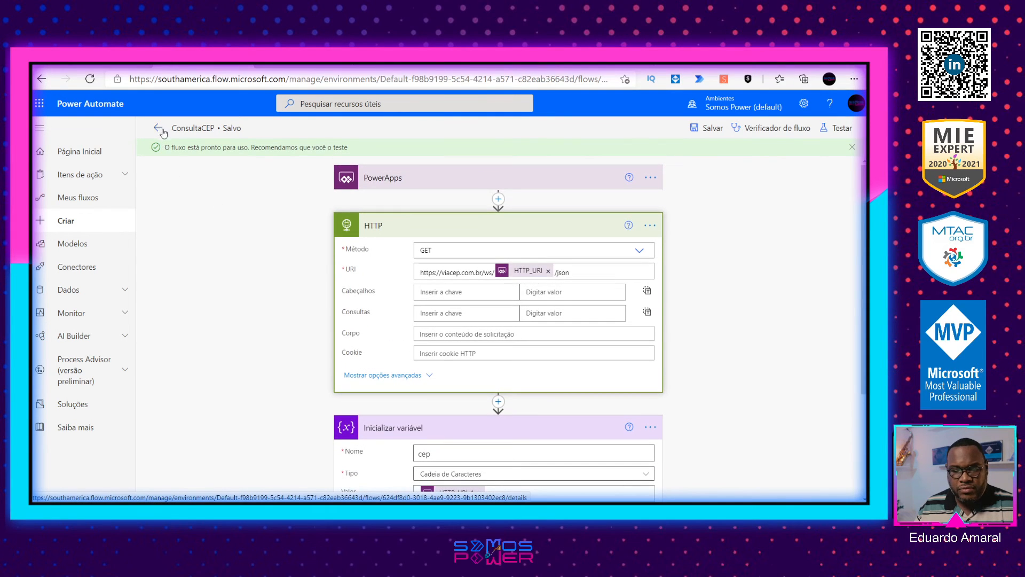
scroll(518, 411, down, 3)
scroll(511, 421, up, 3)
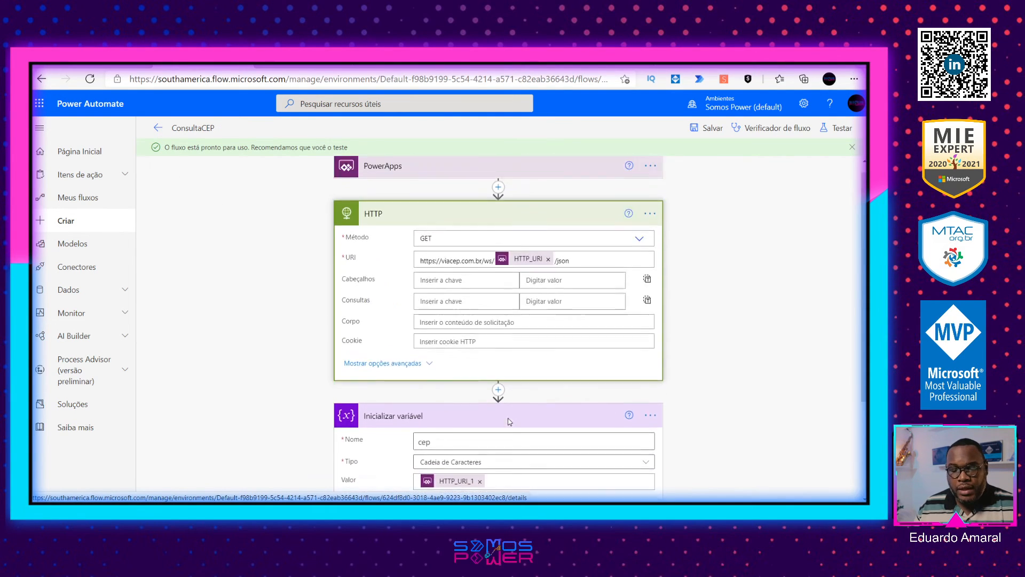
click(158, 127)
Step: Switch to Power Apps and add txtCEP.Text as second argument in the search icon's OnSelect formula, giving ConsultaCEP_2.Run(txtCEP.Text;txtCEP.Text)
key(alt+Tab)
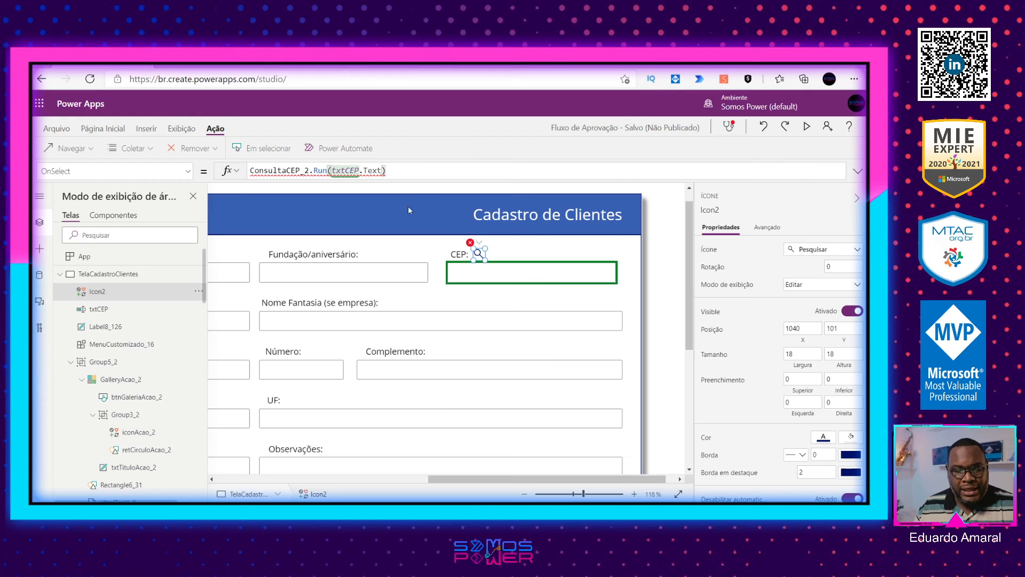
key(BackSpace)
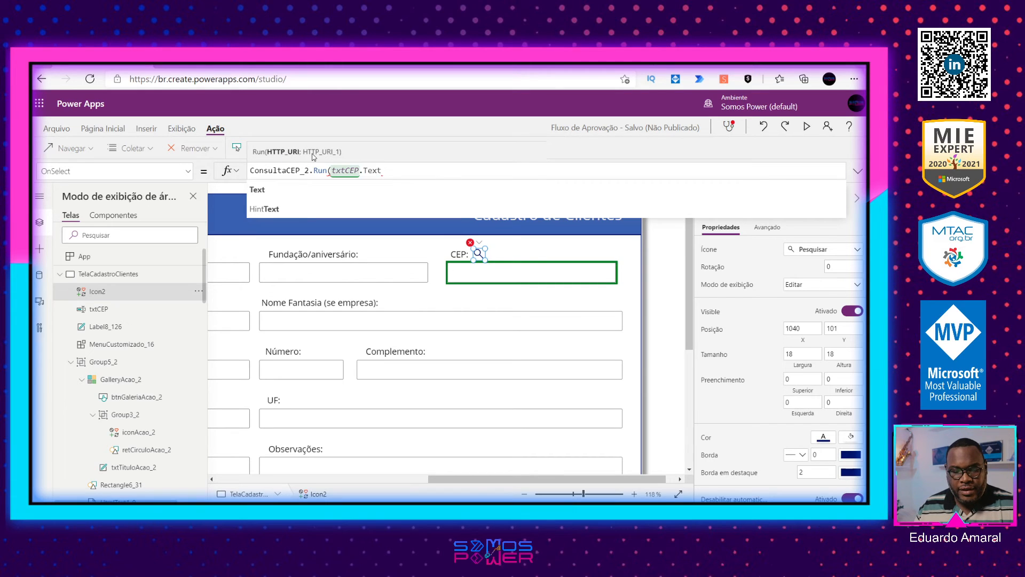
text(;)
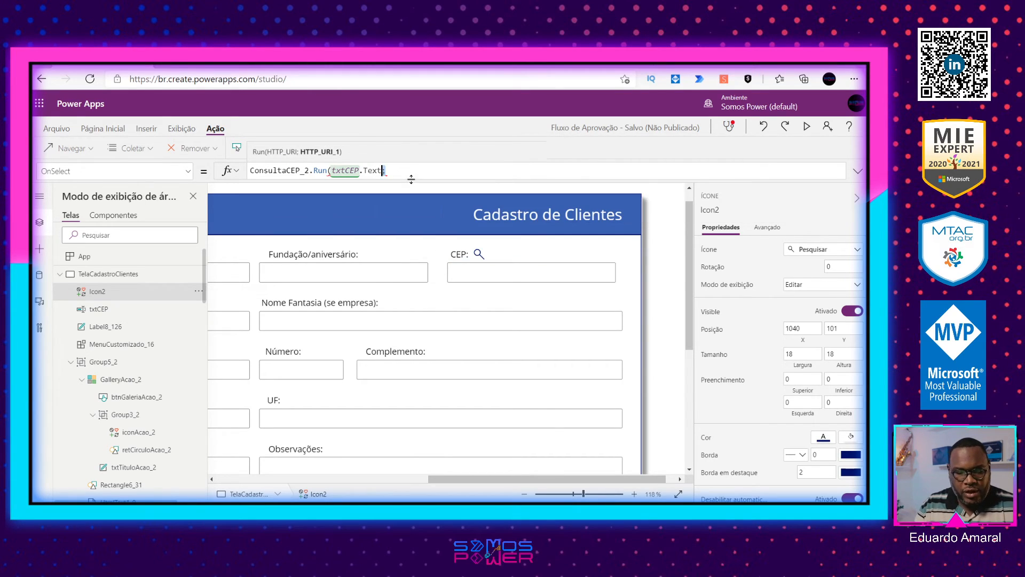
key(ctrl+shift+Left)
key(ctrl+shift+Left)
key(ctrl+c)
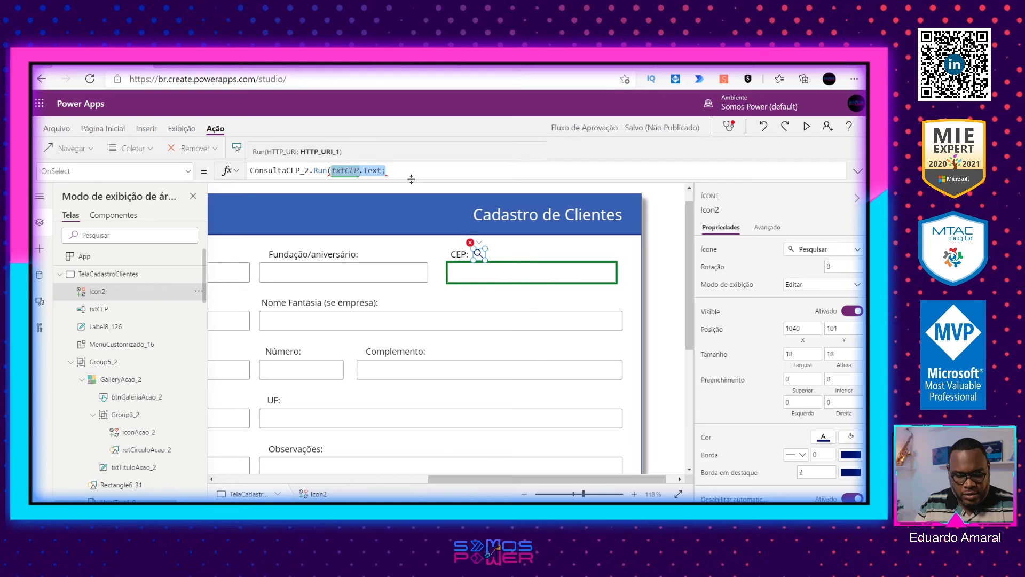
key(End)
key(ctrl+v)
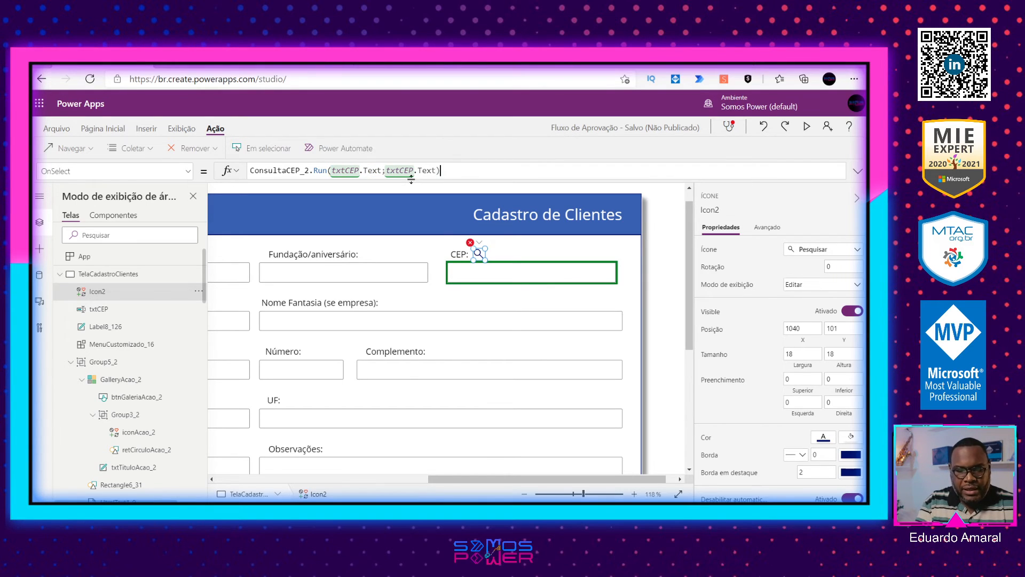
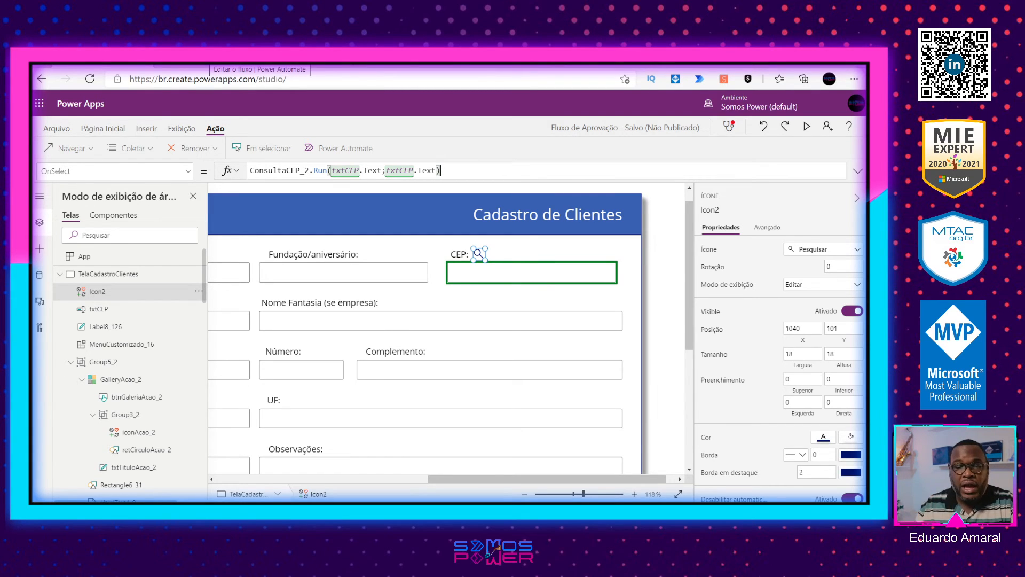
Step: Check which output fields the ConsultaCEP_2.Run call offers in the search icon's OnSelect formula
click(210, 67)
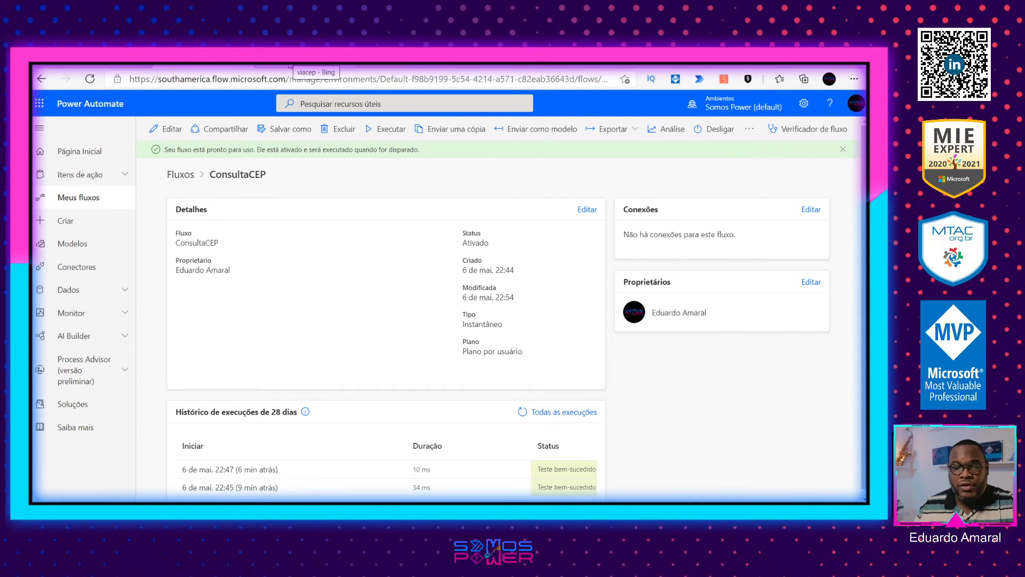
click(118, 66)
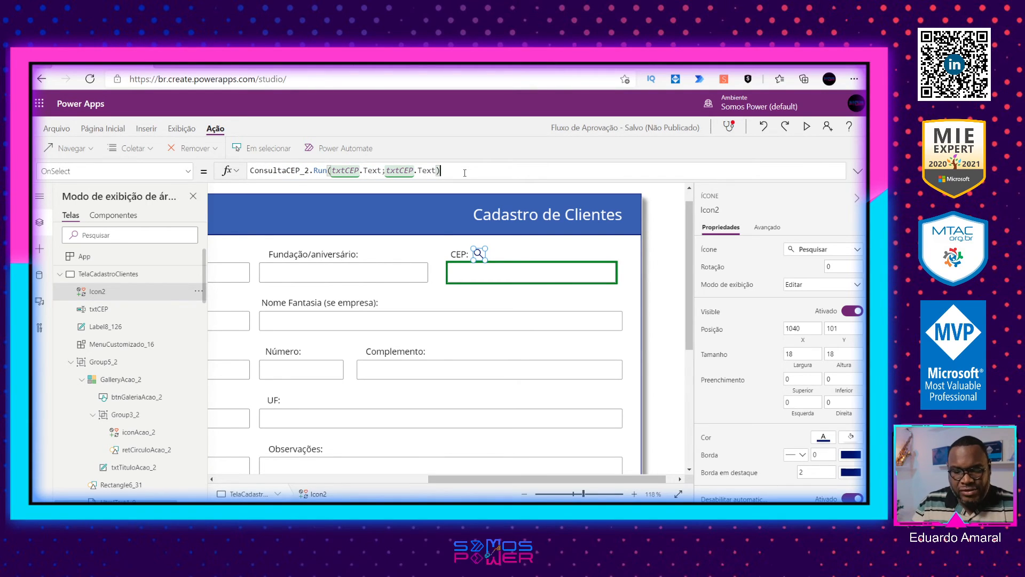
text(.)
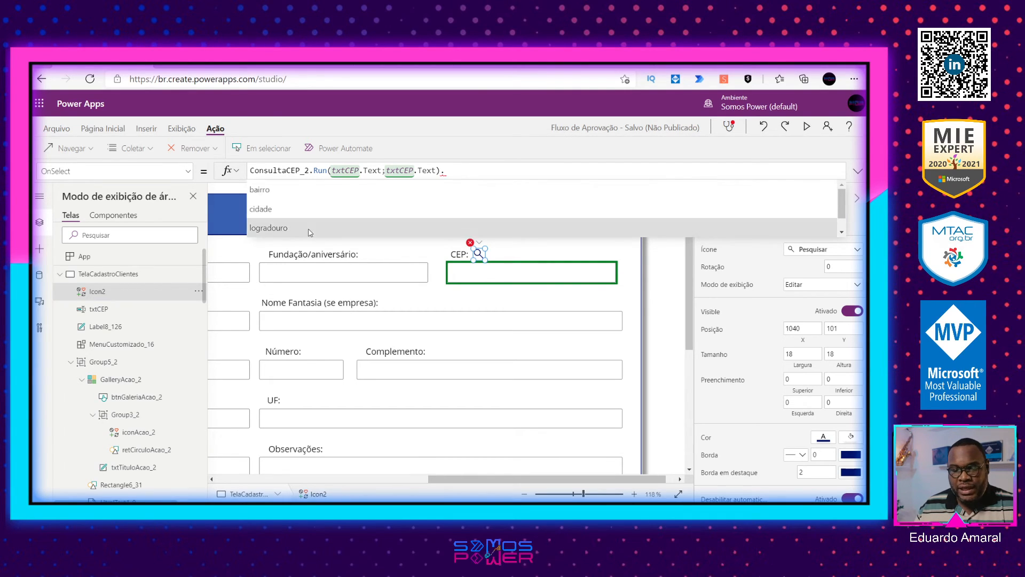
key(BackSpace)
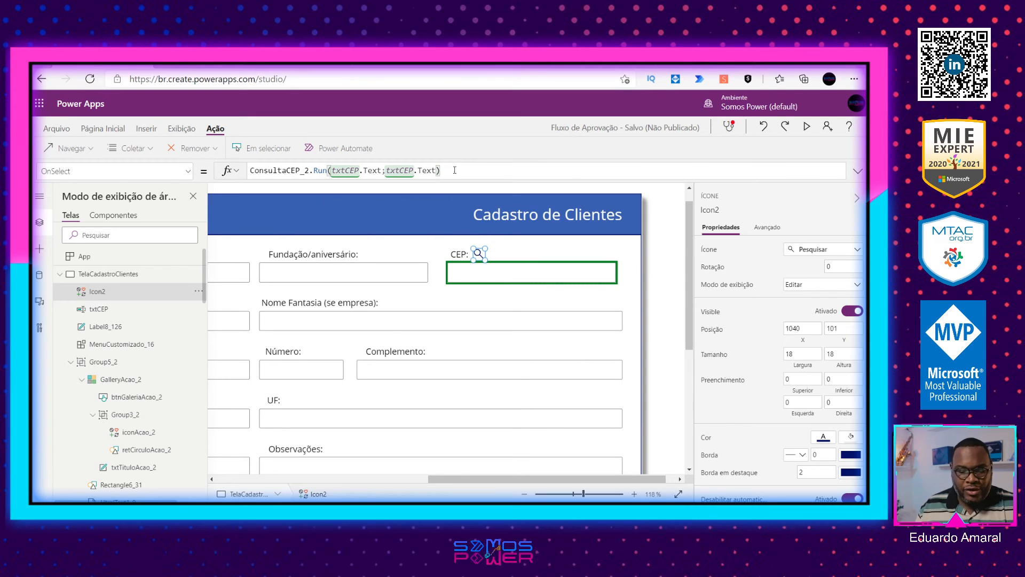
Step: Wrap the flow call in the search icon's OnSelect as Set(VarConsultaCEP;ConsultaCEP_2.Run(txtCEP.Text;txtCEP.Text))
drag(433, 479, 248, 480)
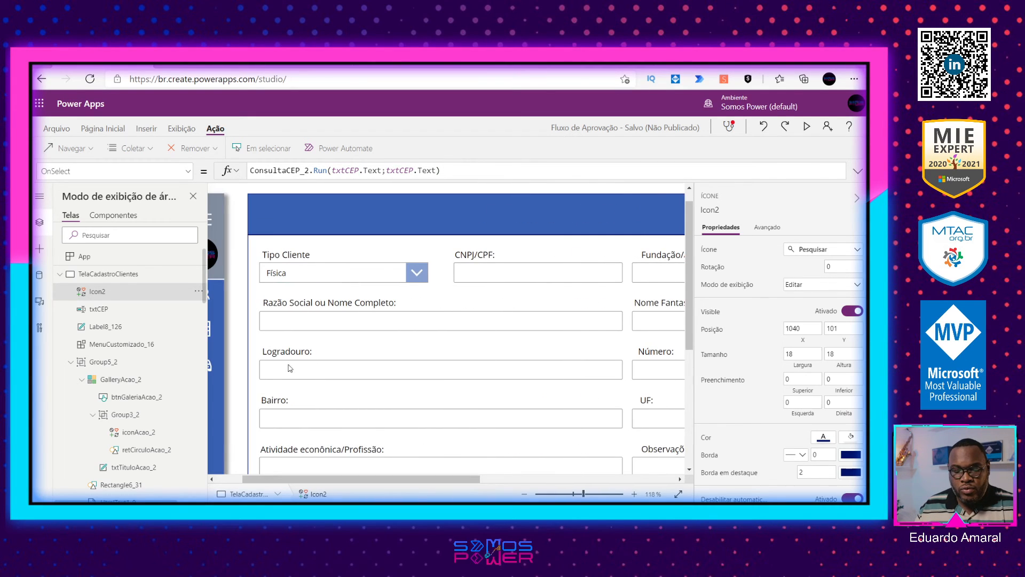
click(251, 170)
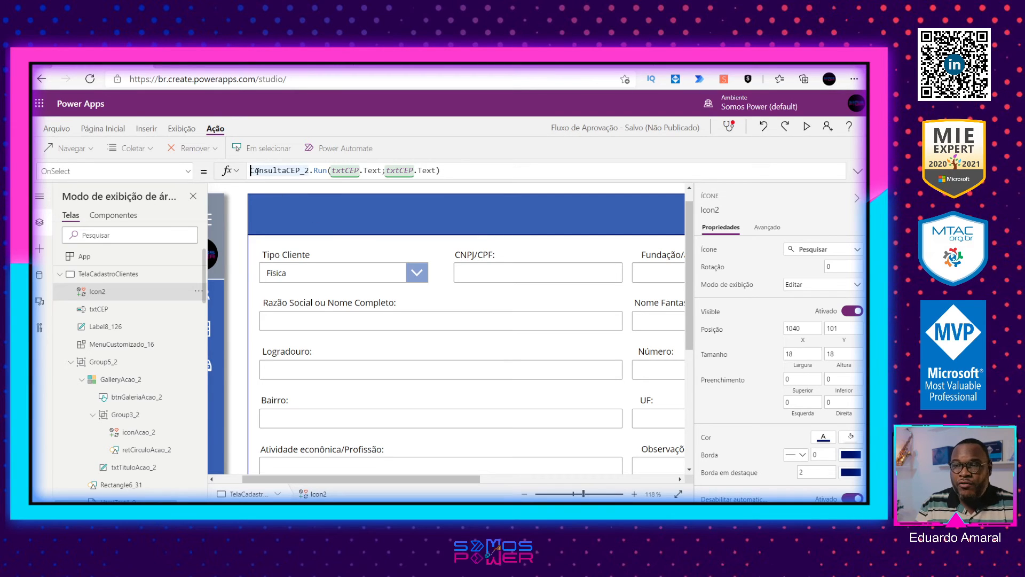
text(Set)
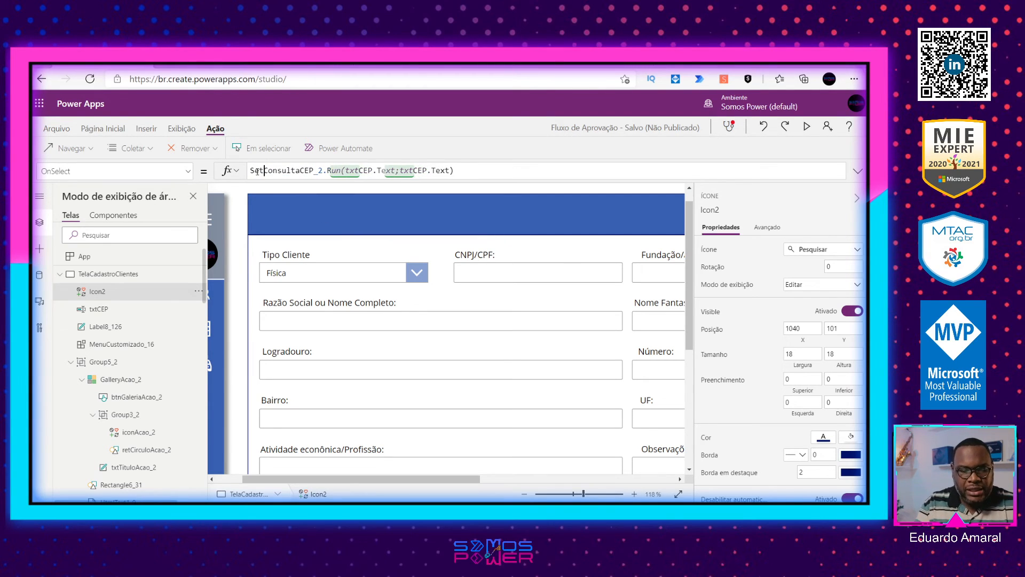
text((Var)
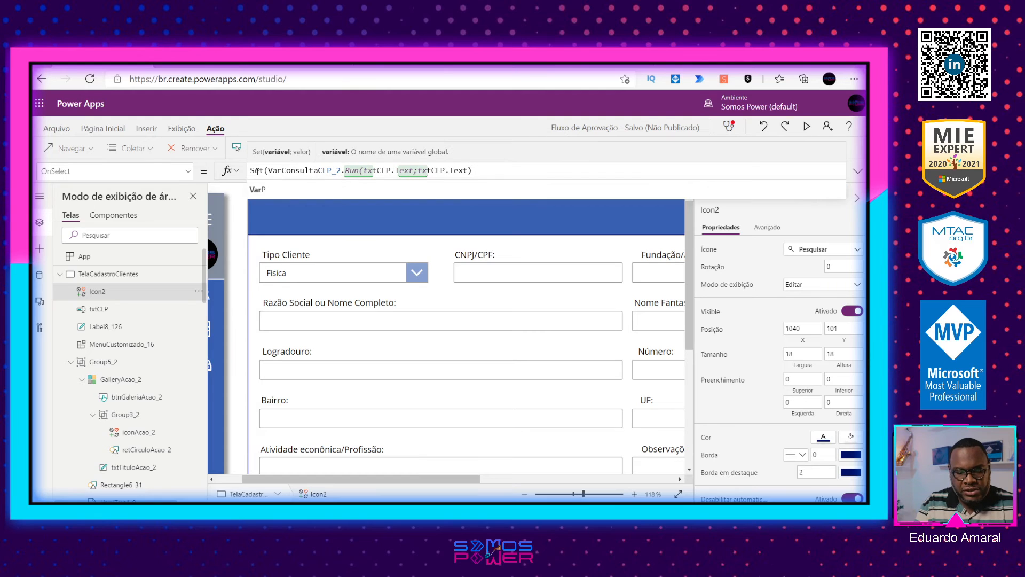
text(Consulta)
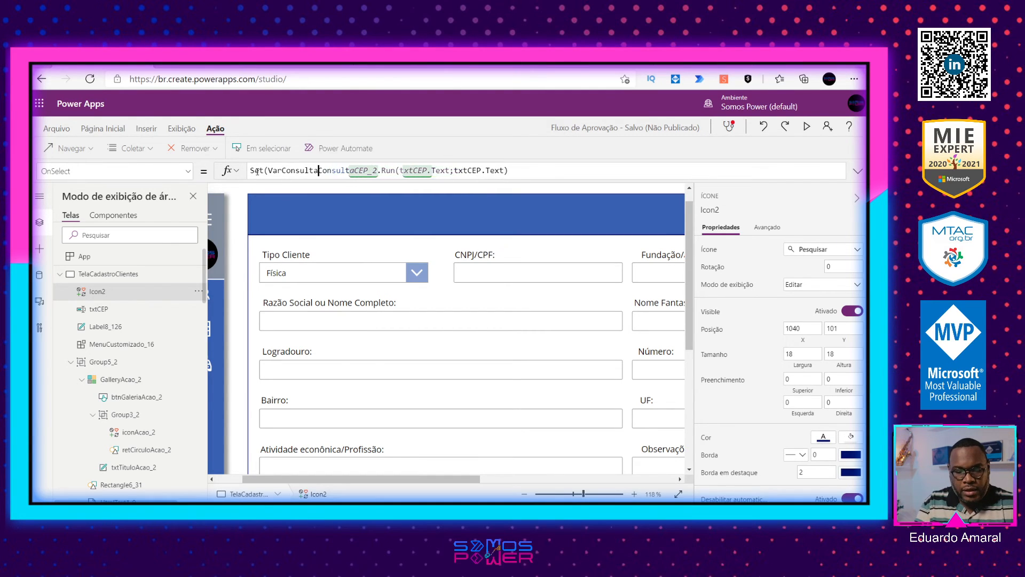
text(CEP;)
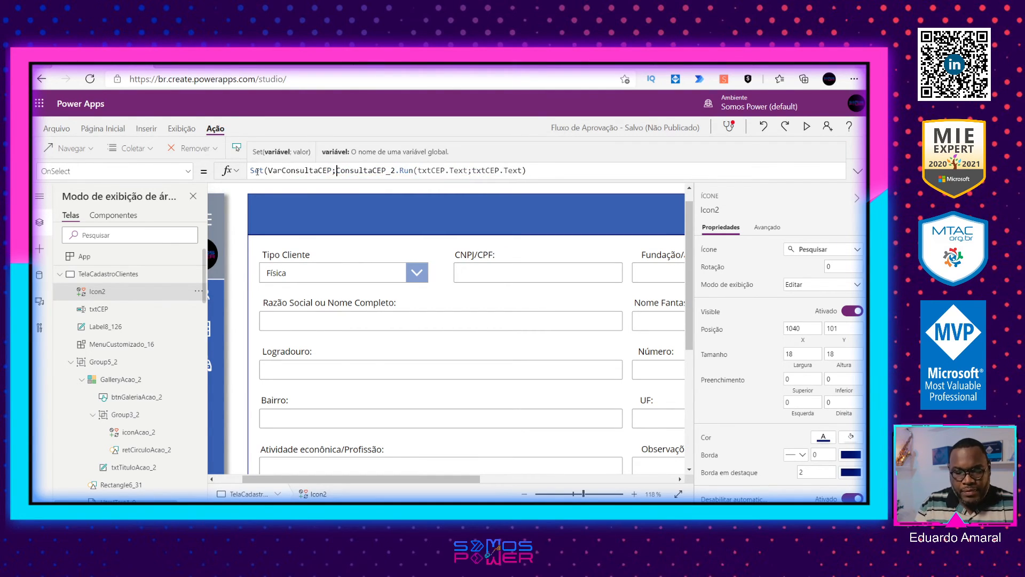
key(ctrl+Right)
key(ctrl+Right)
key(ctrl+Right)
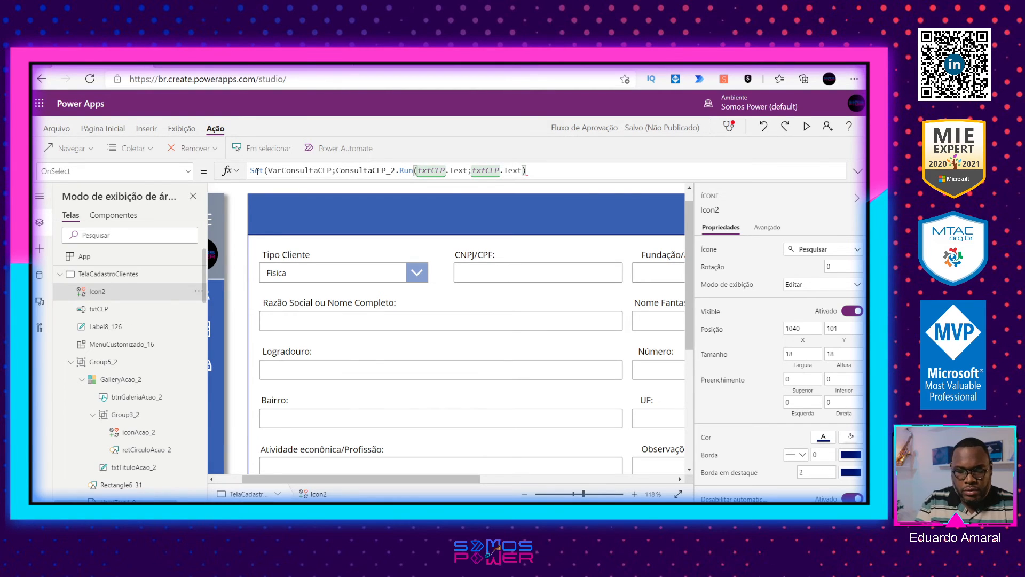
text())
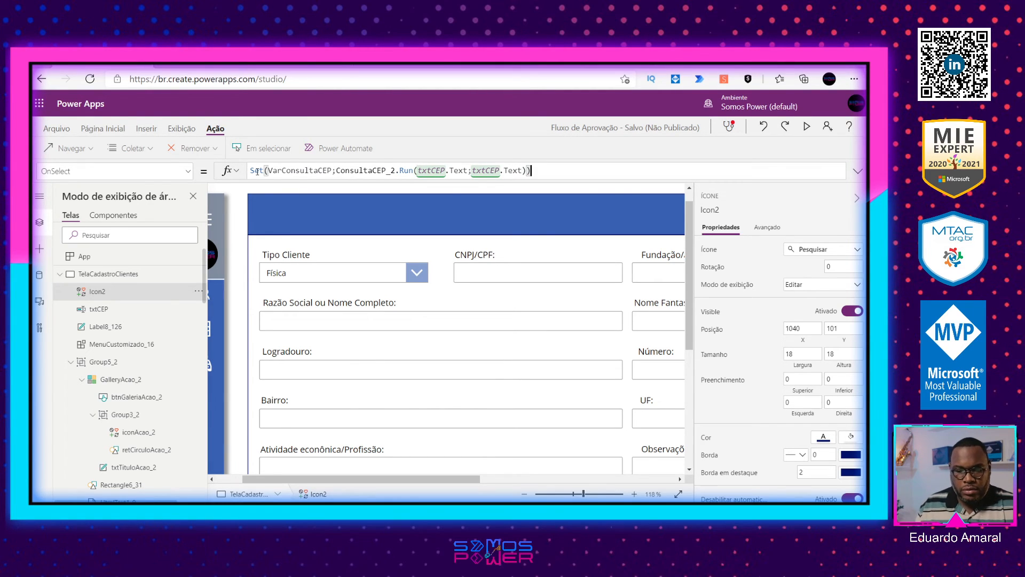
Step: Examine the VarConsultaCEP variable and the ConsultaCEP_2.Run value in the Set formula, including their data types
click(303, 170)
double_click(302, 171)
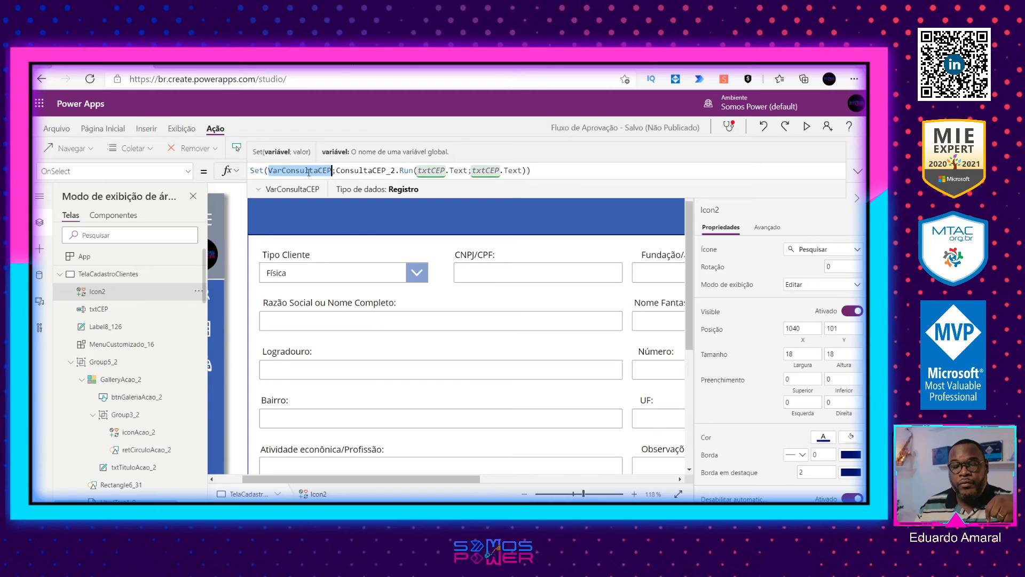
drag(336, 171, 502, 179)
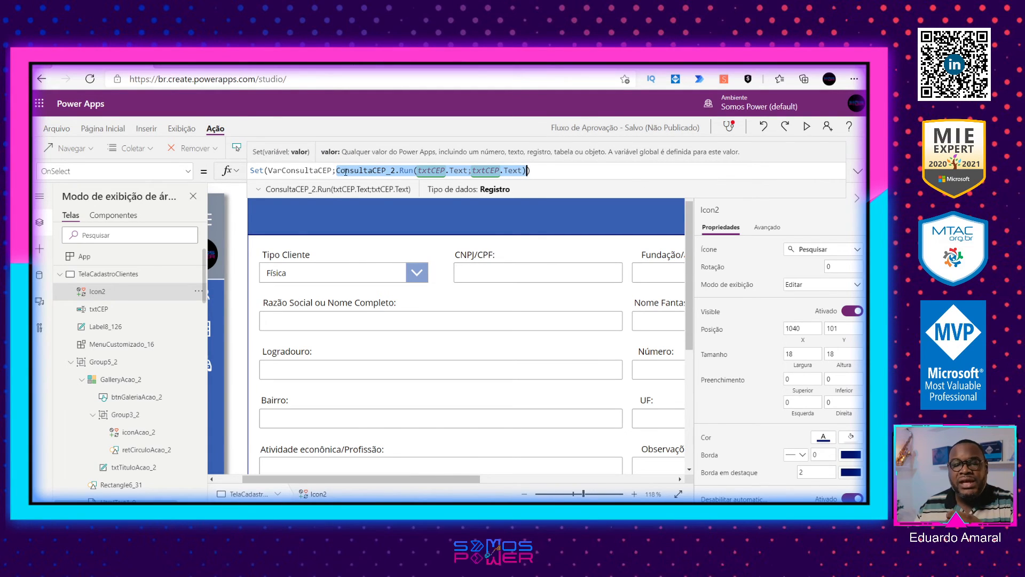
double_click(308, 169)
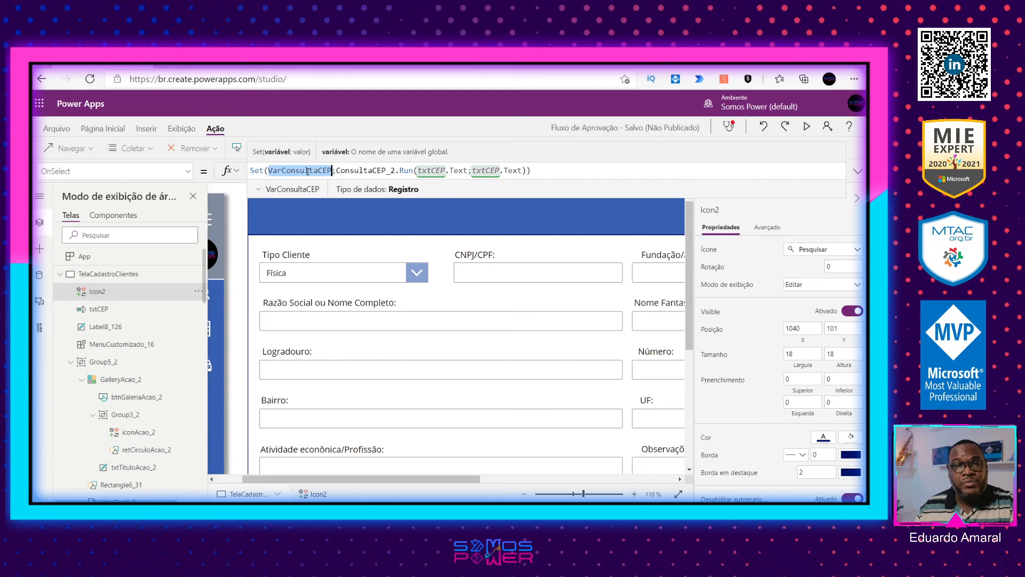
drag(525, 170, 340, 169)
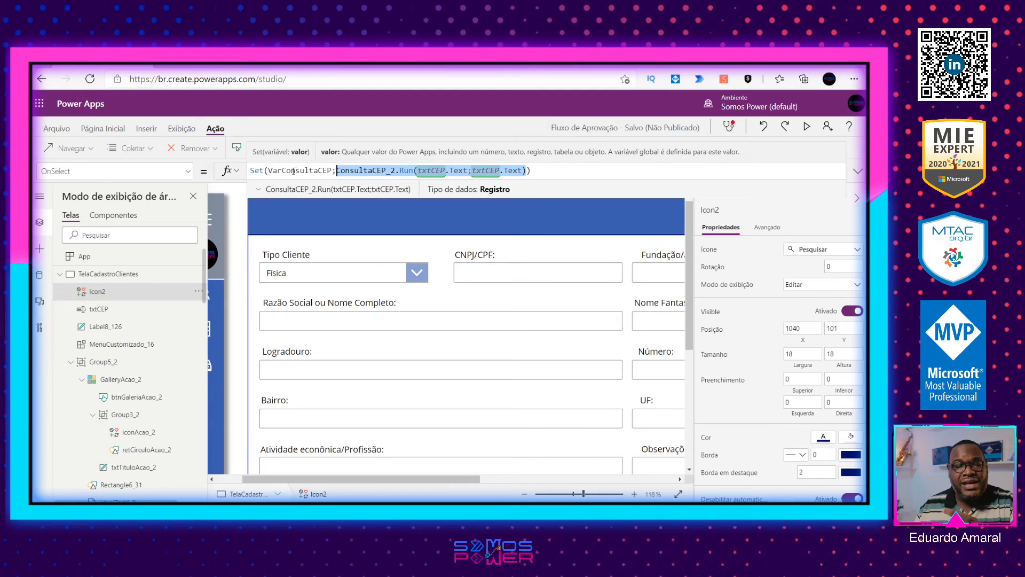
double_click(294, 171)
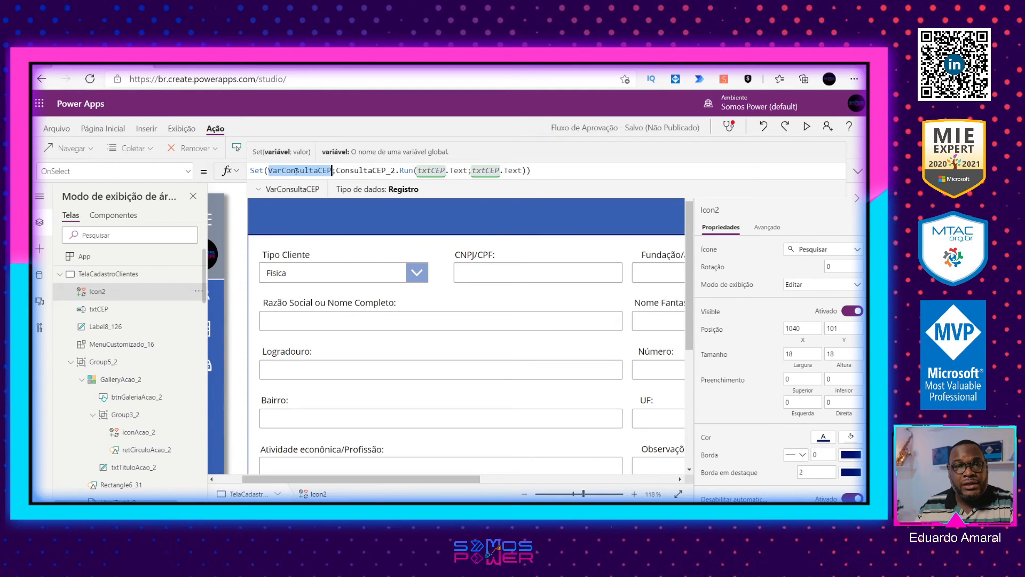
drag(336, 170, 446, 171)
drag(529, 170, 530, 171)
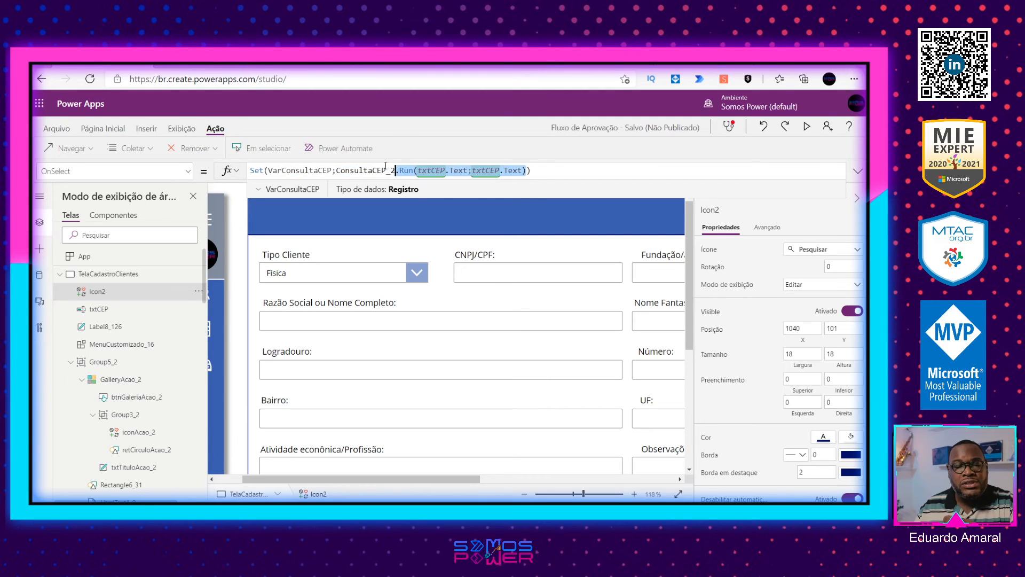
Step: Copy the VarConsultaCEP name and set the Logradouro text input's Default to VarConsultaCEP.logradouro
double_click(298, 170)
key(ctrl+c)
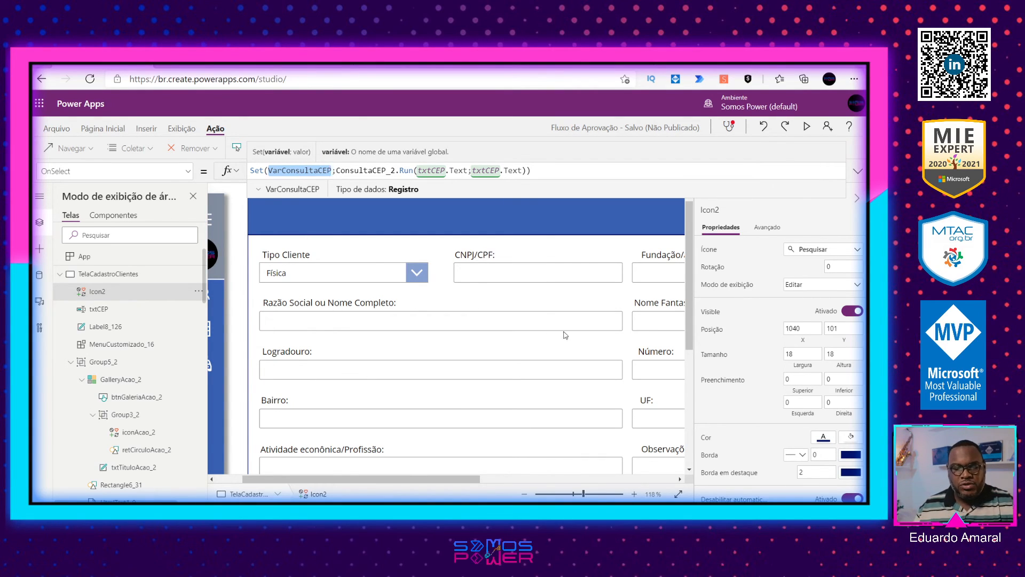
scroll(685, 286, down, 3)
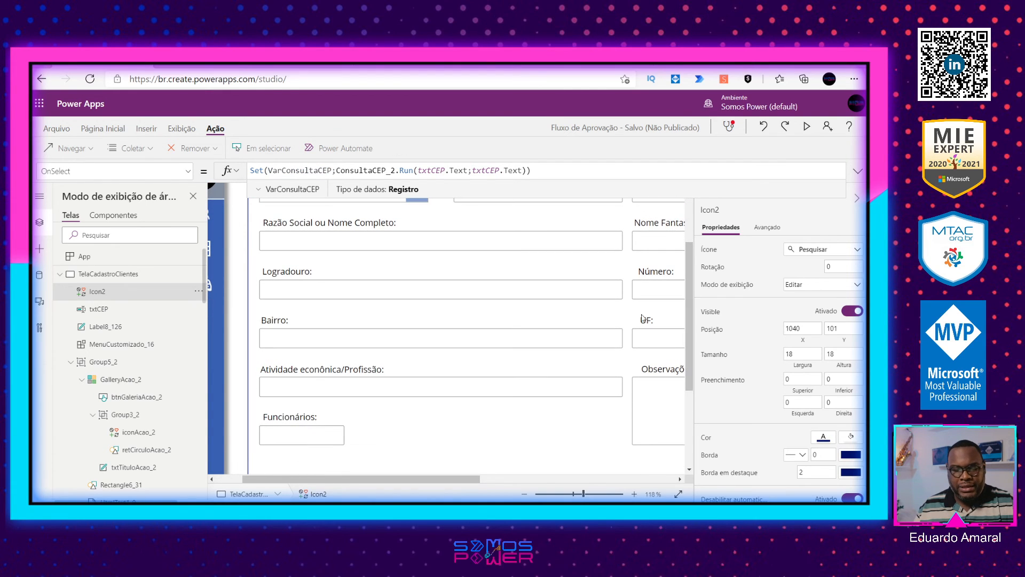
click(575, 495)
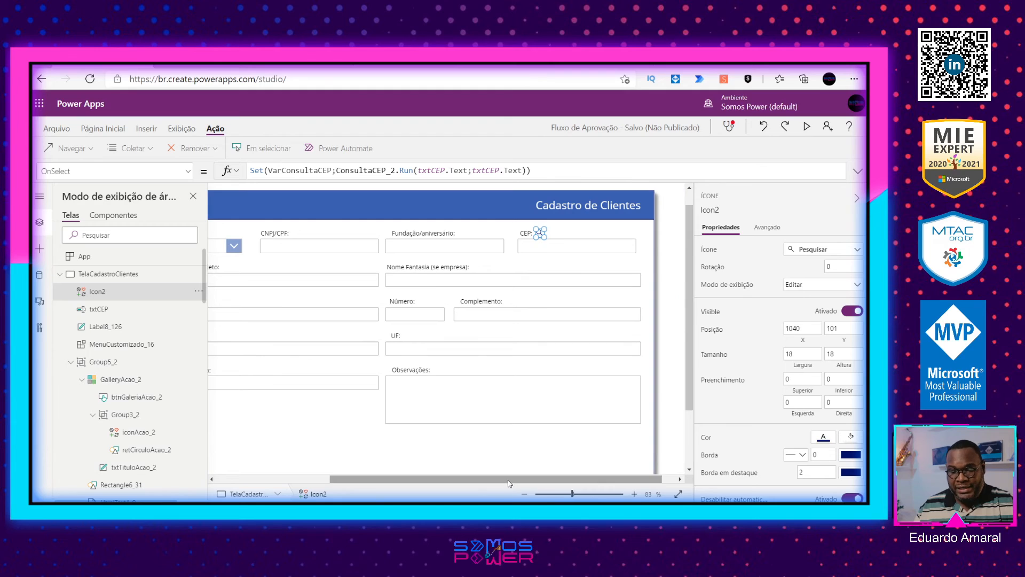
drag(508, 483, 362, 482)
click(335, 316)
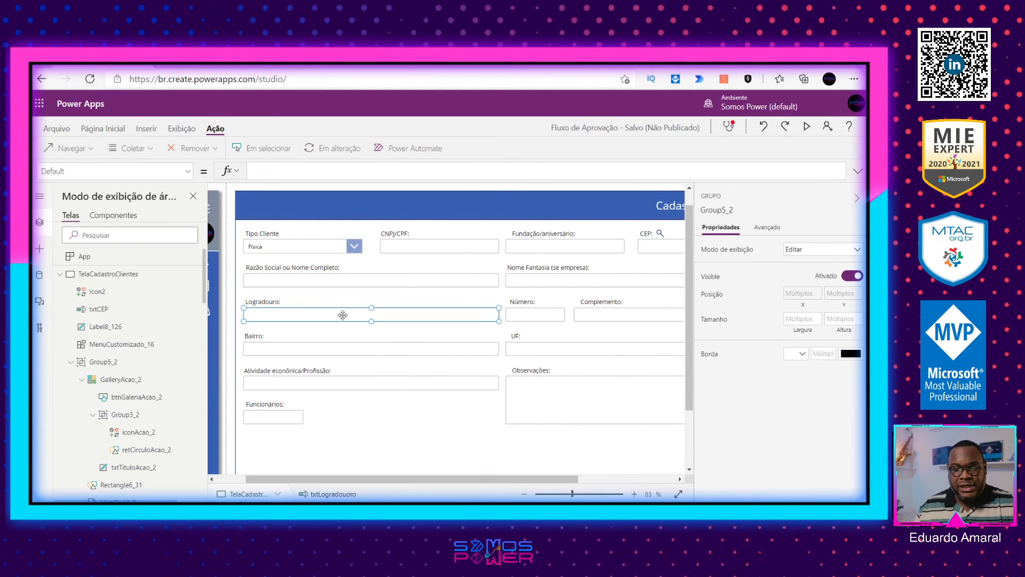
click(277, 170)
key(ctrl+v)
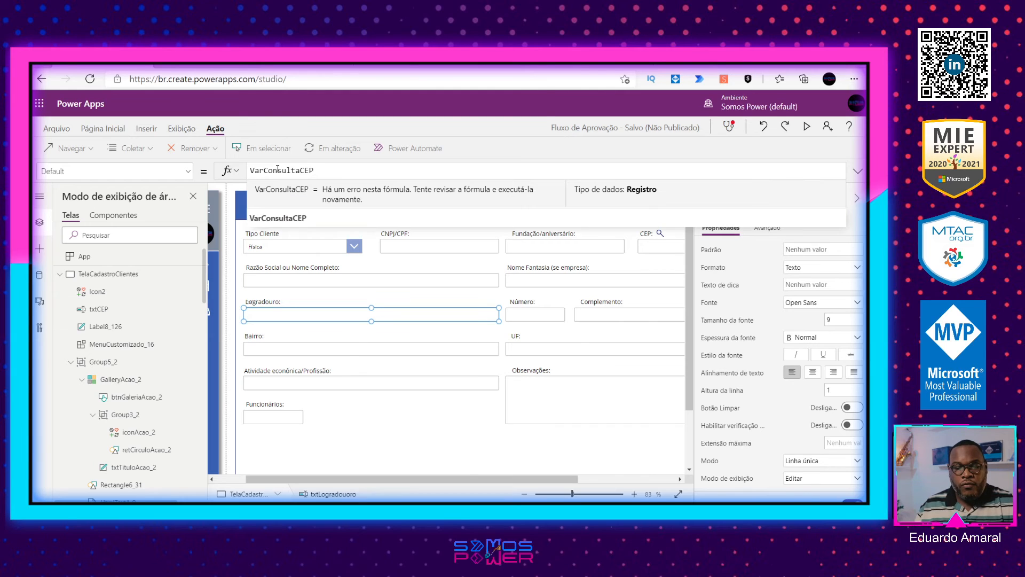
text(.lo)
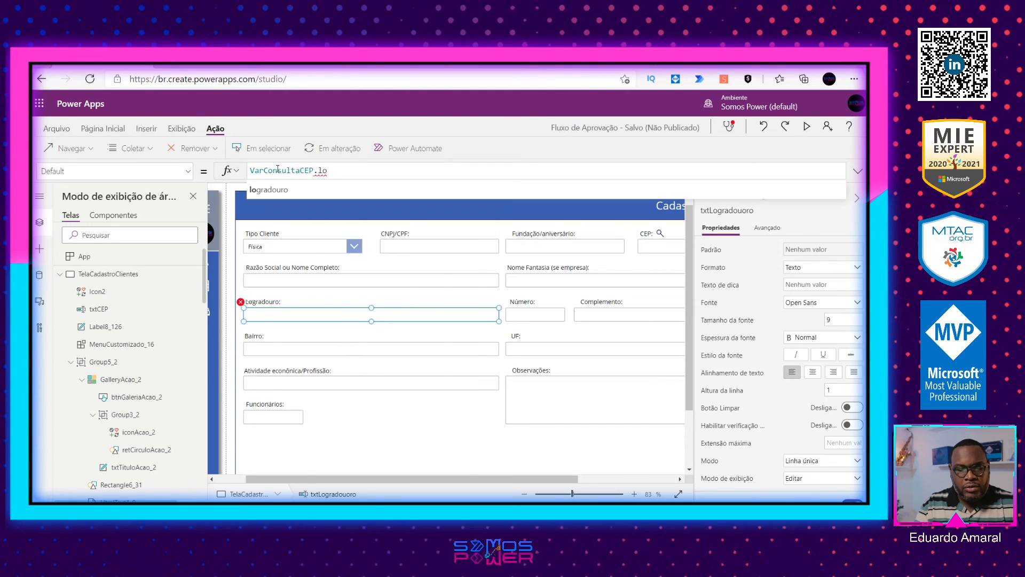
click(293, 191)
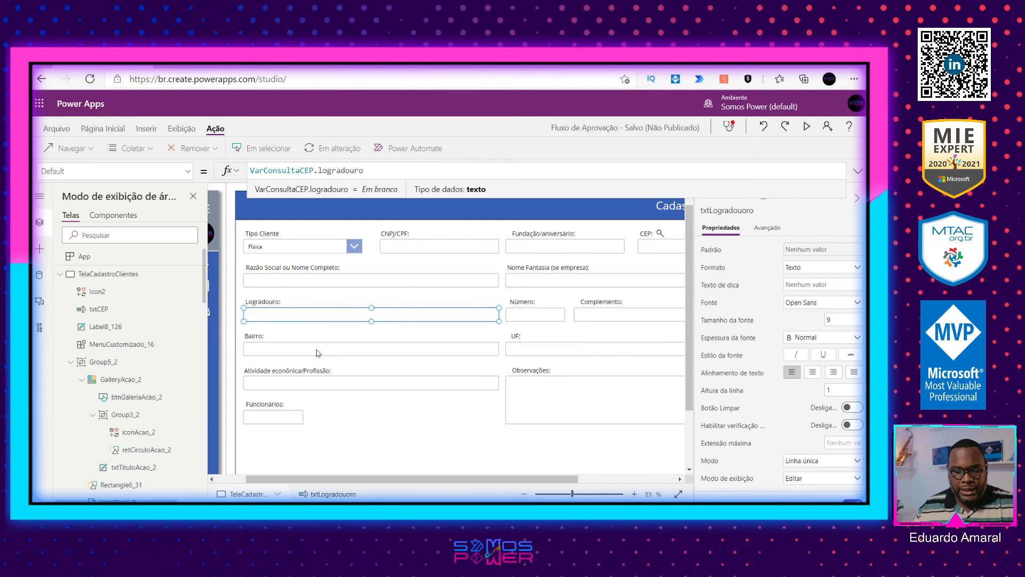
Step: Set the Bairro text input's Default property to VarConsultaCEP.bairro
click(376, 350)
click(325, 172)
key(ctrl+v)
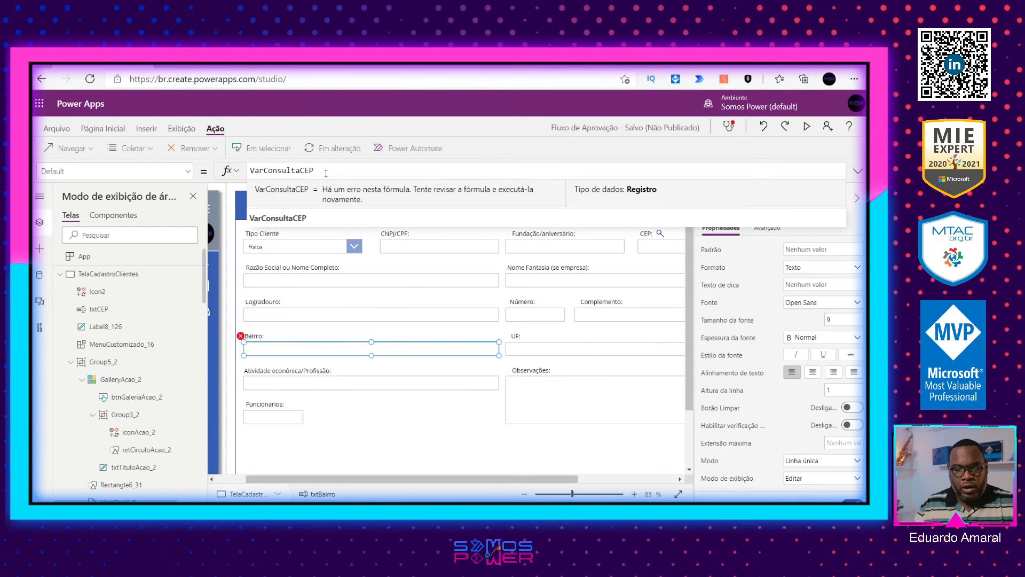
text(.ba)
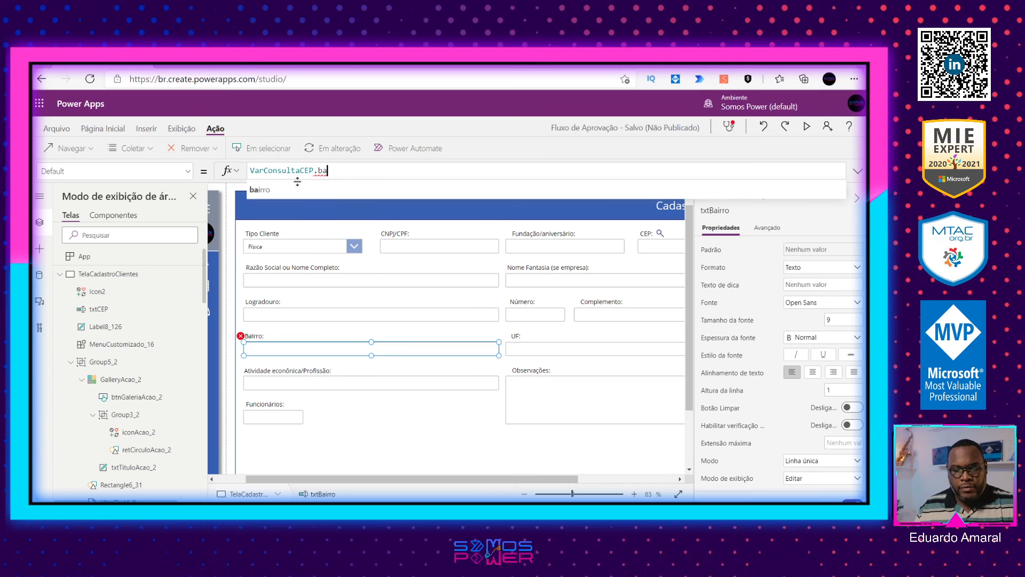
text(irro)
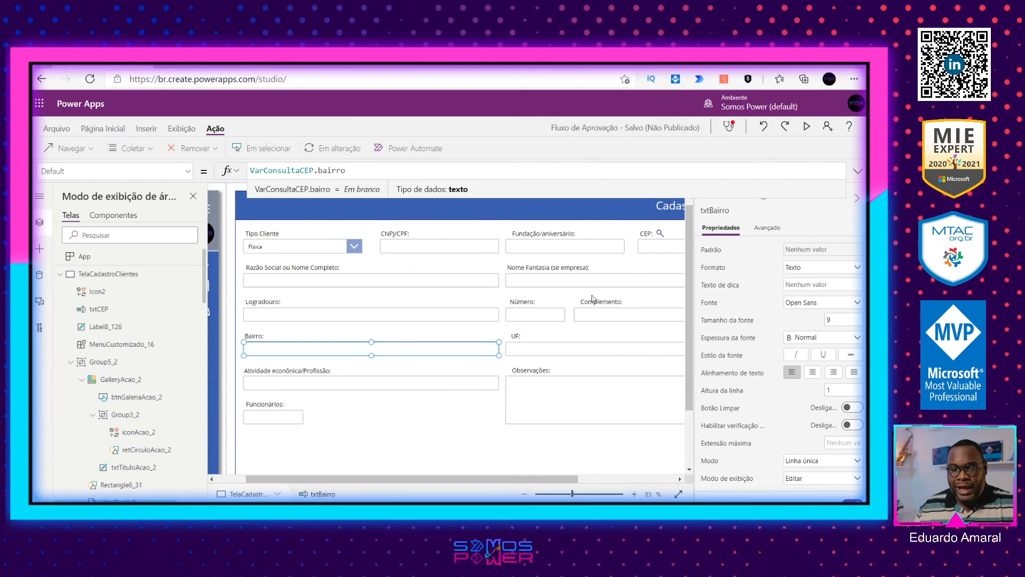
Step: Set the UF text input's Default property to VarConsultaCEP.uf
click(562, 351)
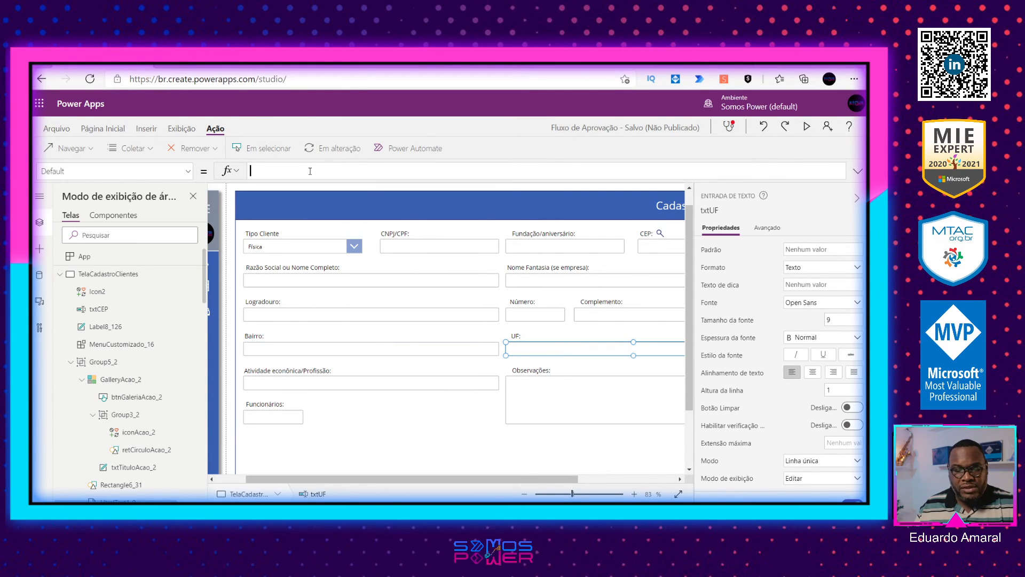
click(309, 171)
text(VarConsultaCEP.uf)
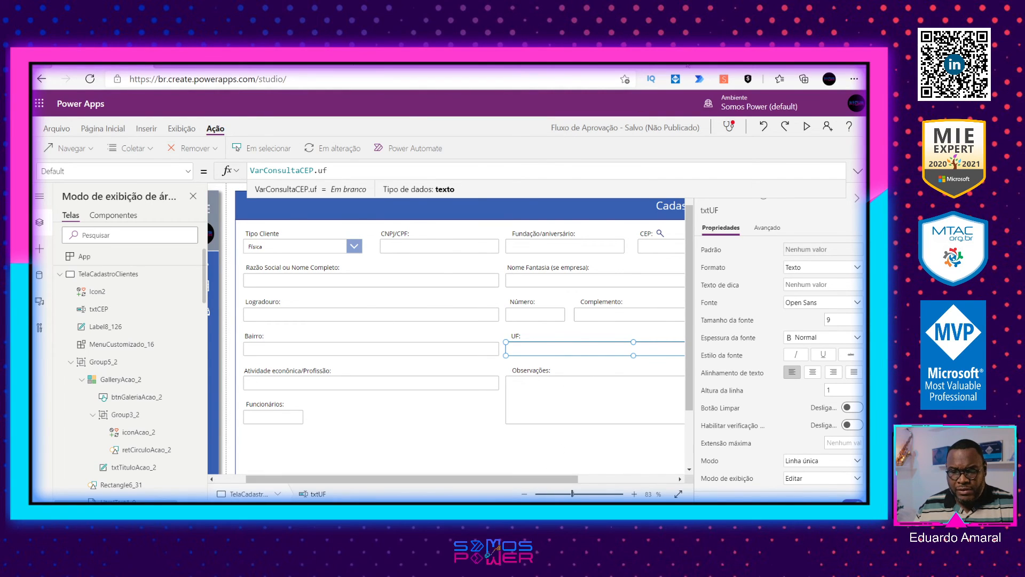
Step: Switch to Power Automate, review the outputs of the ConsultaCEP flow's Responder a um PowerApp ou a um fluxo action, and return to Power Apps
click(240, 65)
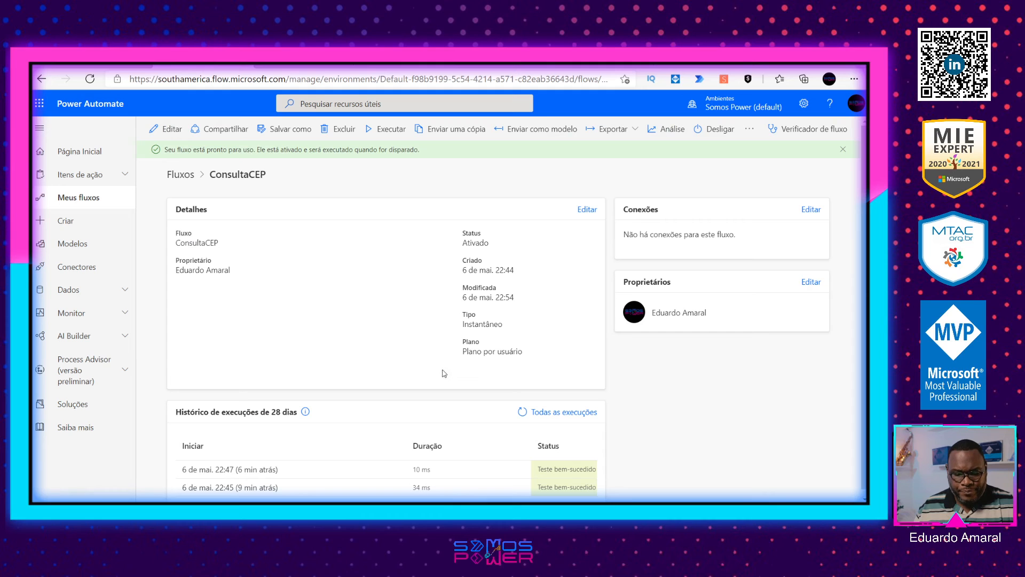
click(169, 131)
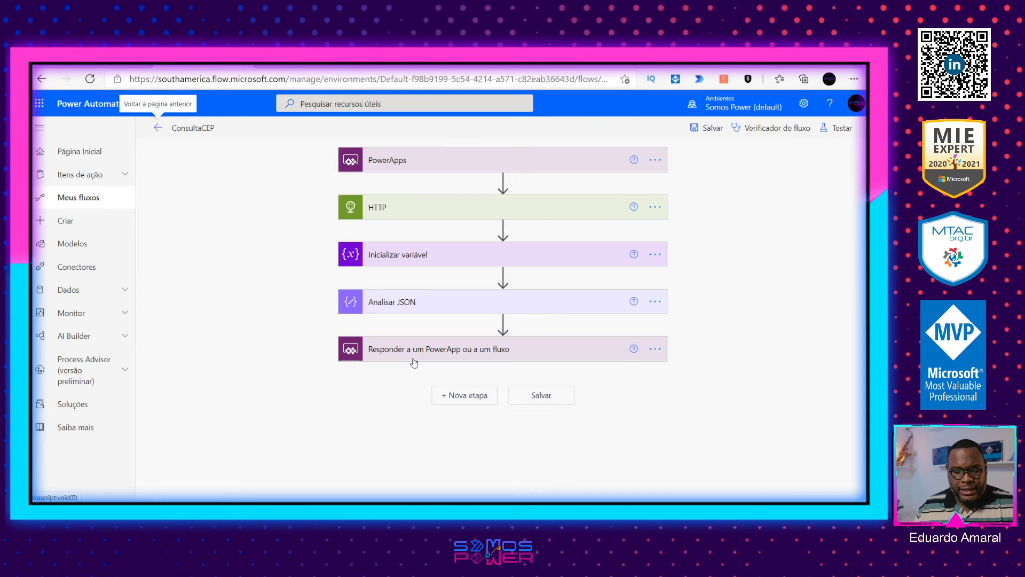
click(414, 353)
scroll(520, 410, down, 2)
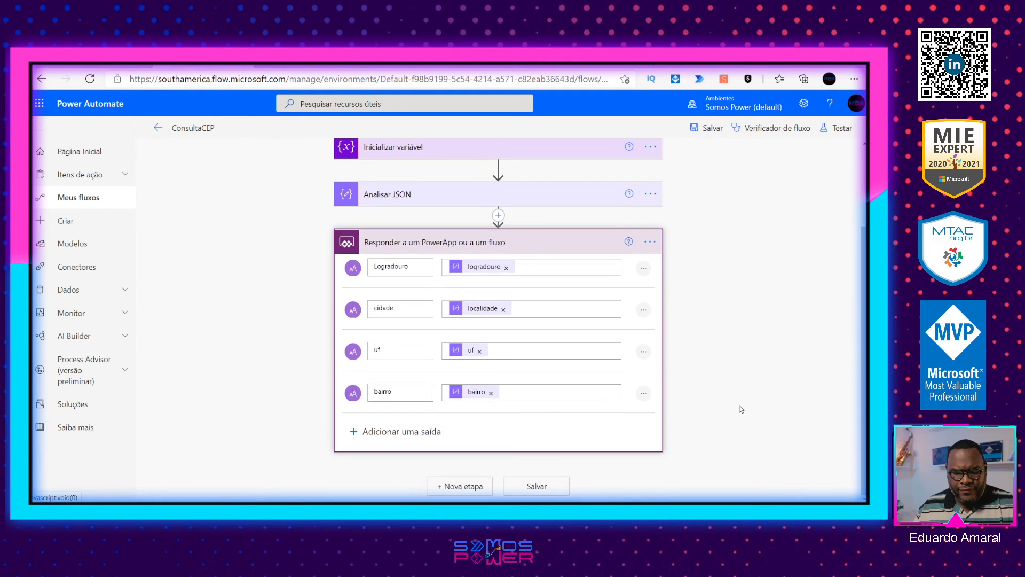
scroll(740, 409, up, 2)
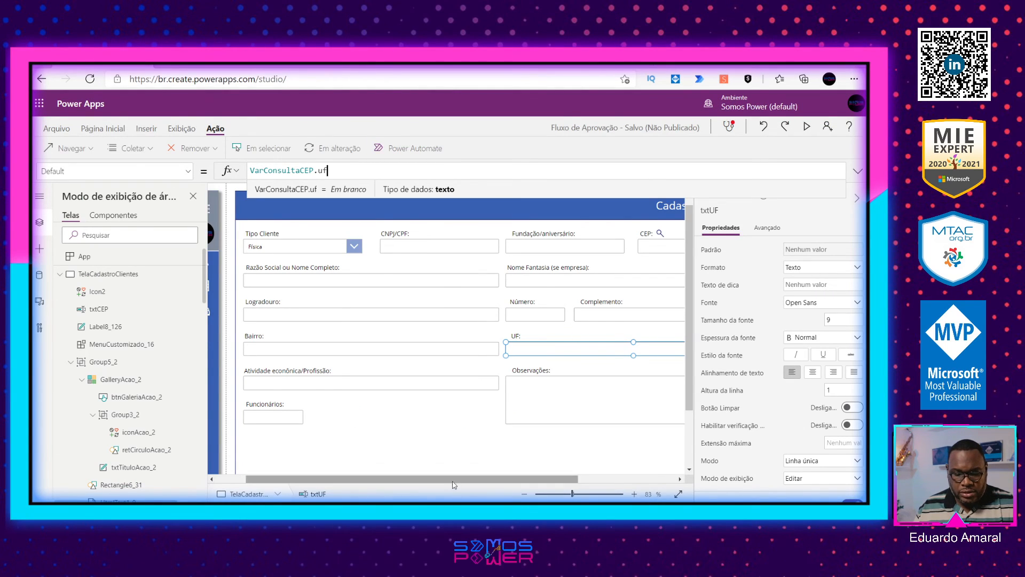
drag(450, 486, 488, 486)
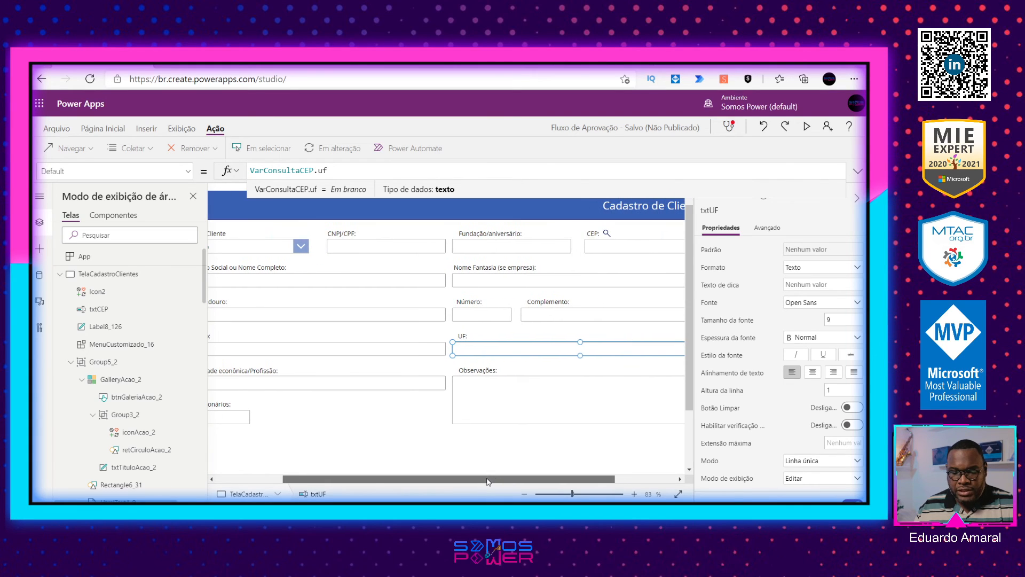
Step: Change the Complemento label's text to "Cidade:" and rename the text input below it txtCidade
click(548, 304)
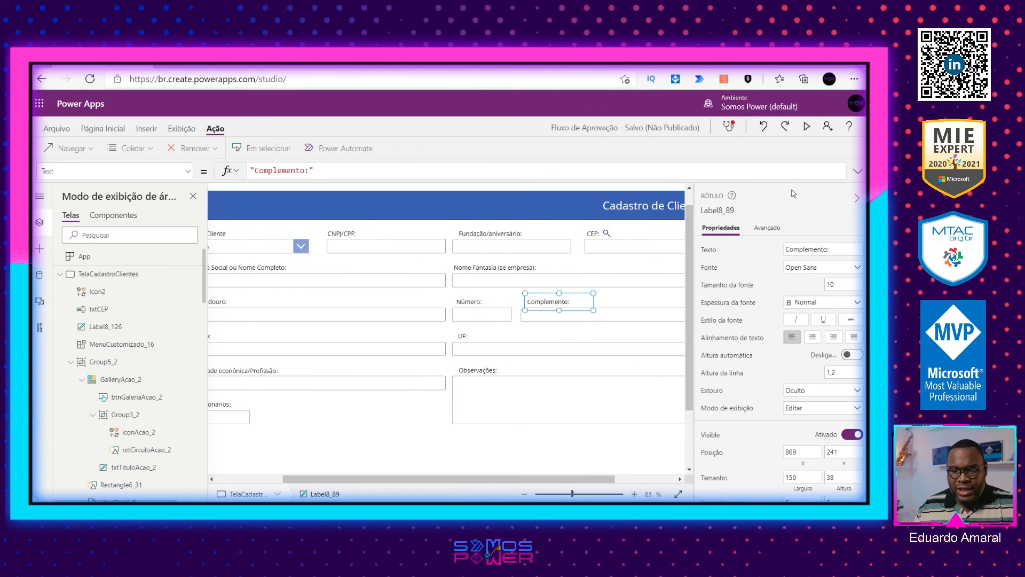
double_click(806, 249)
text(Cidade:)
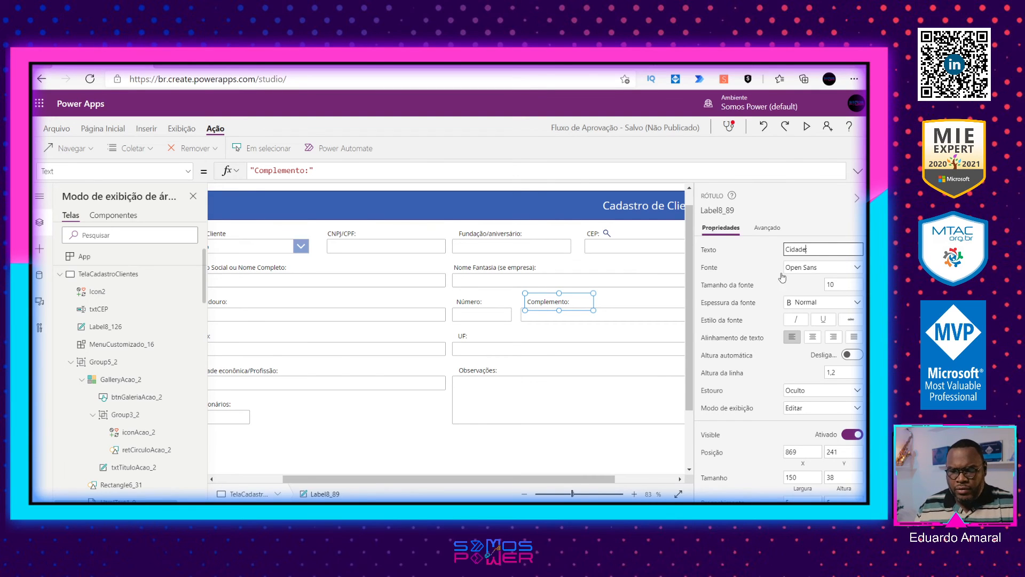
click(578, 323)
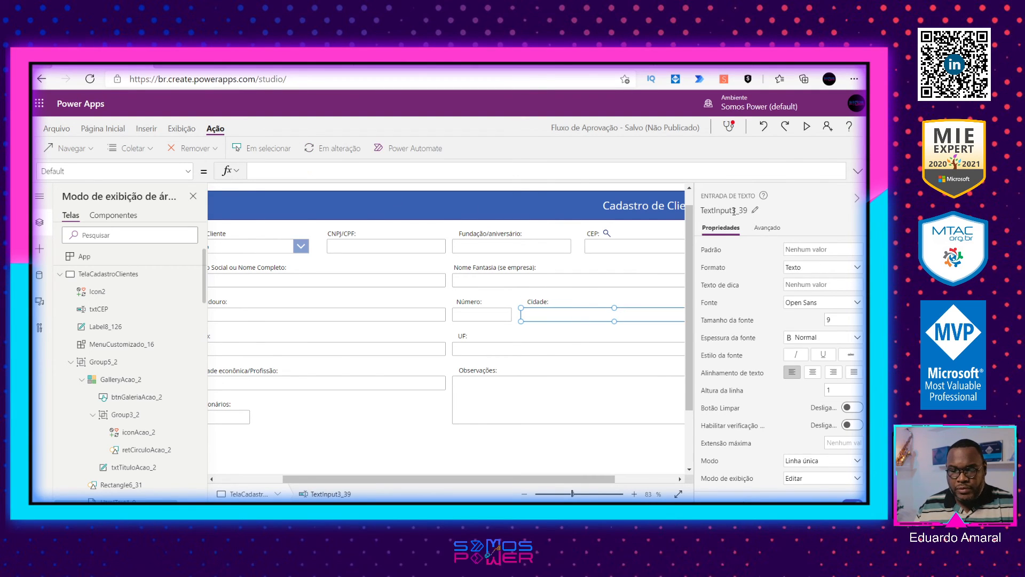
click(734, 210)
text(txtCidade)
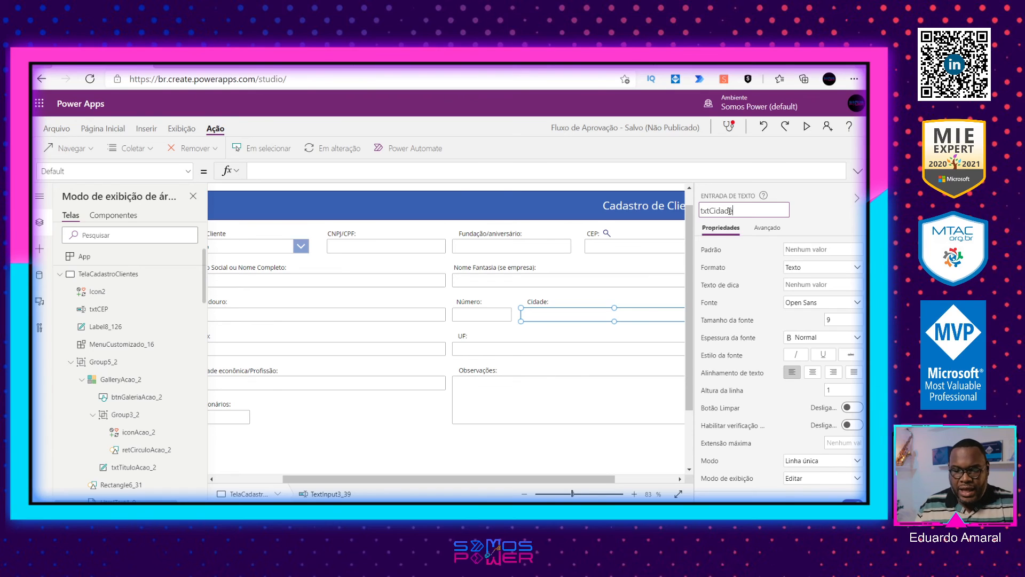
Step: Set the txtCidade text input's Default property to VarConsultaCEP.cidade
click(310, 213)
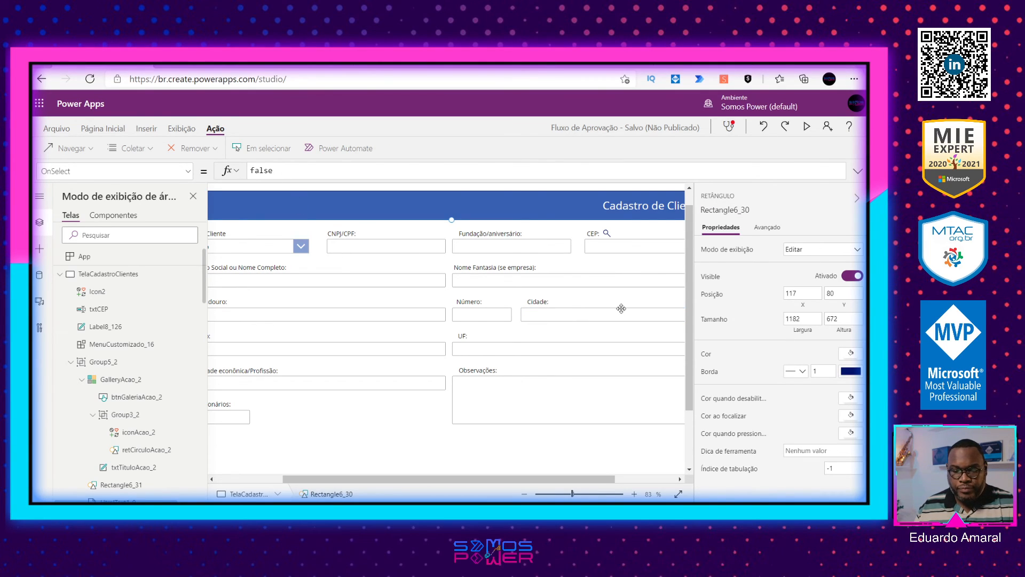
click(504, 188)
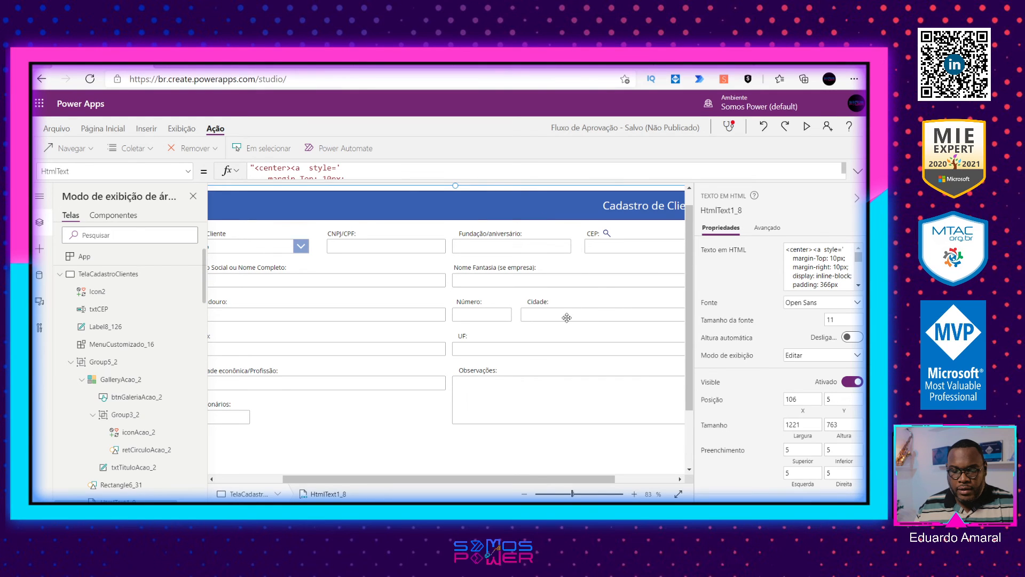
drag(570, 493, 560, 493)
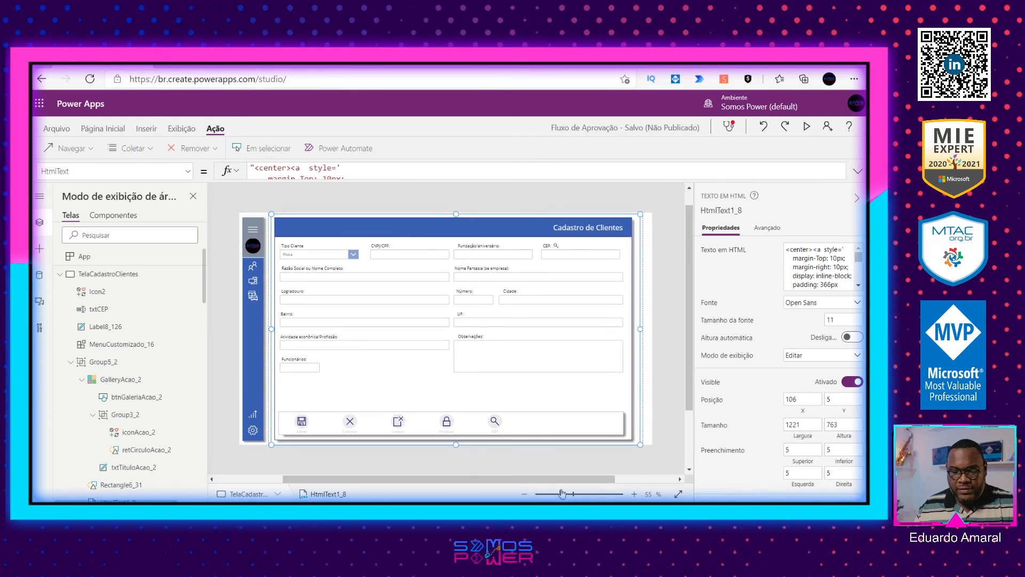
click(673, 299)
click(537, 300)
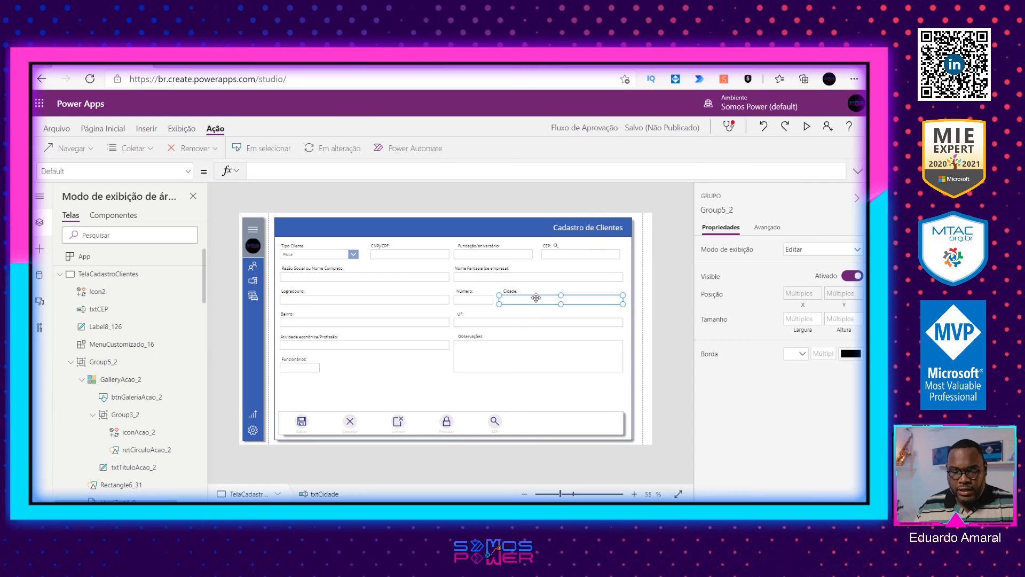
click(278, 170)
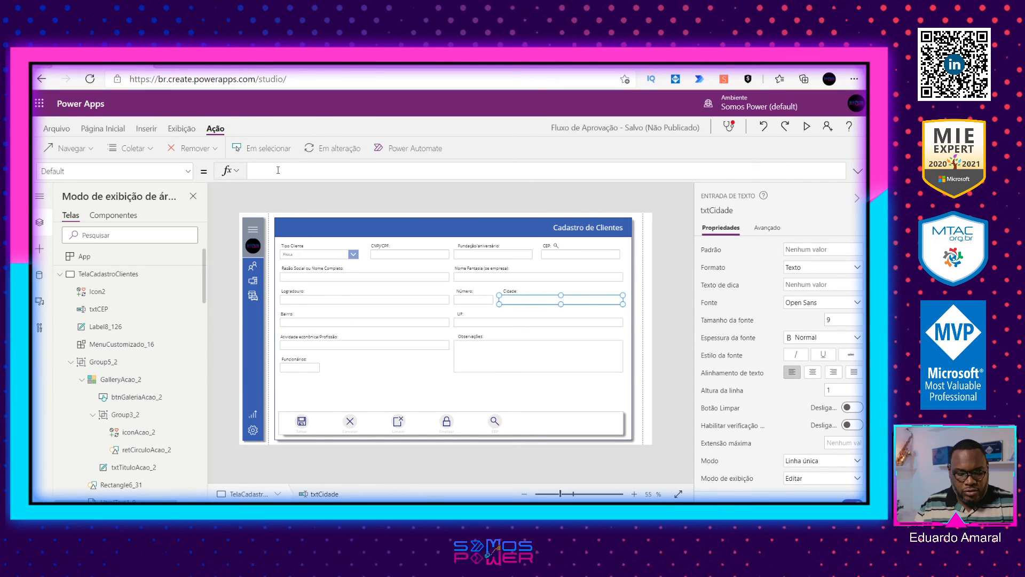
text(VarConsultaCEP)
text(.cidade)
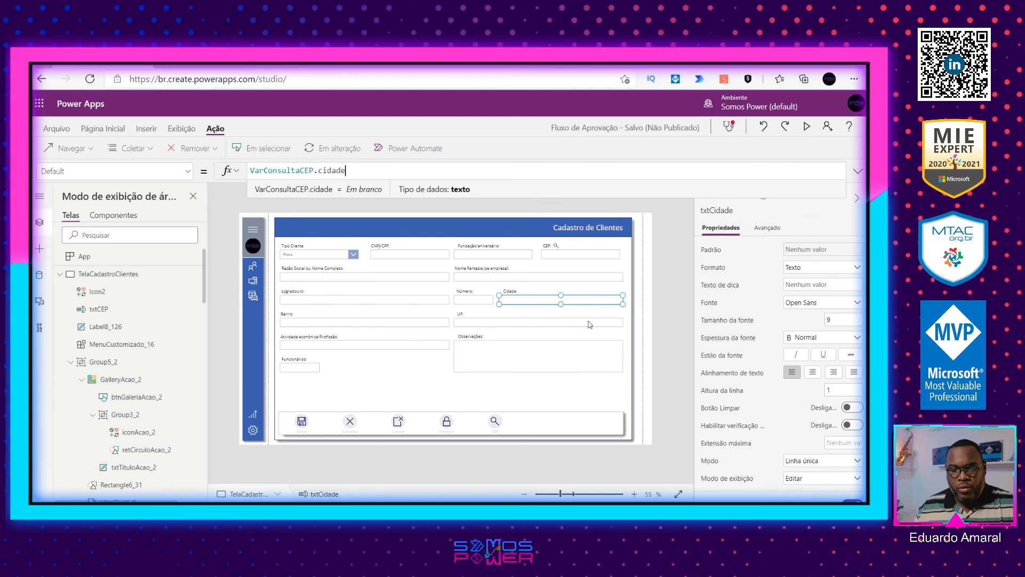
click(660, 301)
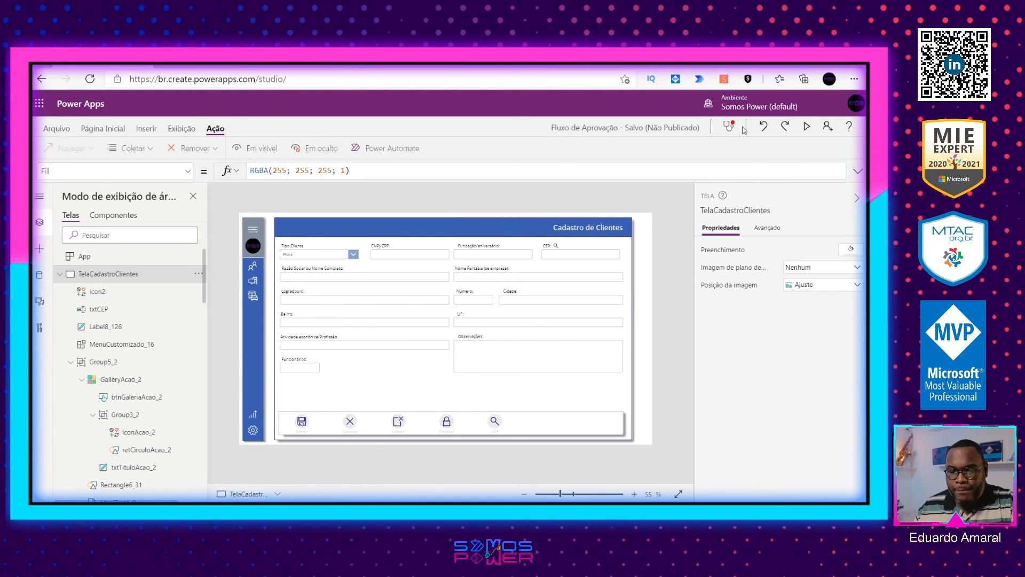
Step: Preview the app, copy the CEP 01310916 from the ViaCEP page's address into the CEP field, and run the lookup
click(806, 127)
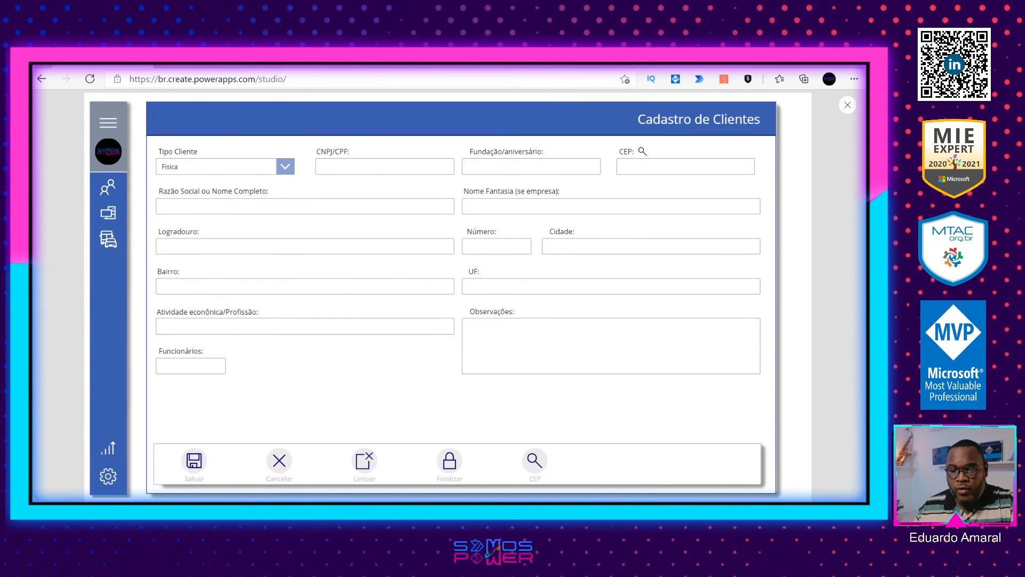
click(703, 65)
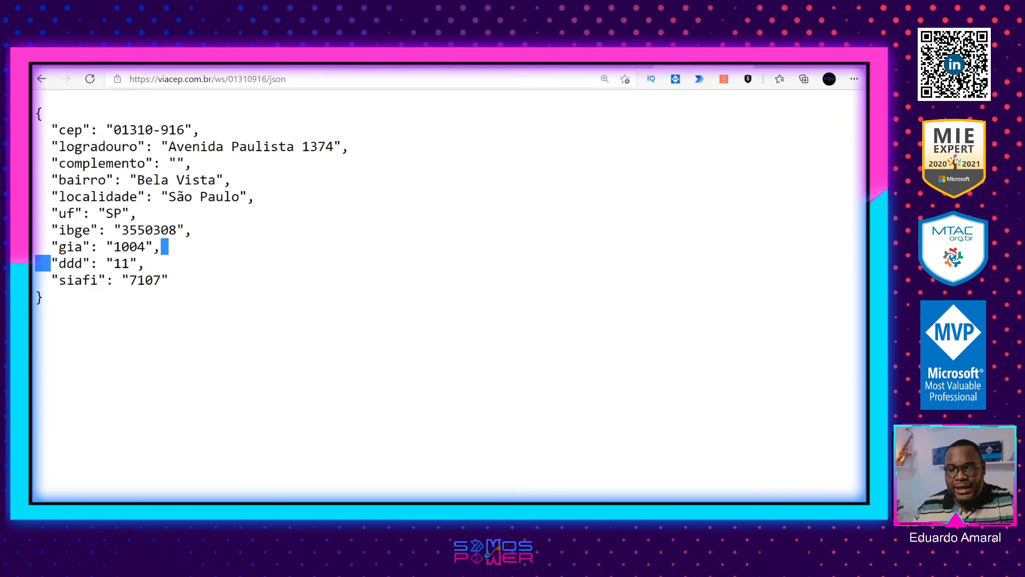
double_click(248, 79)
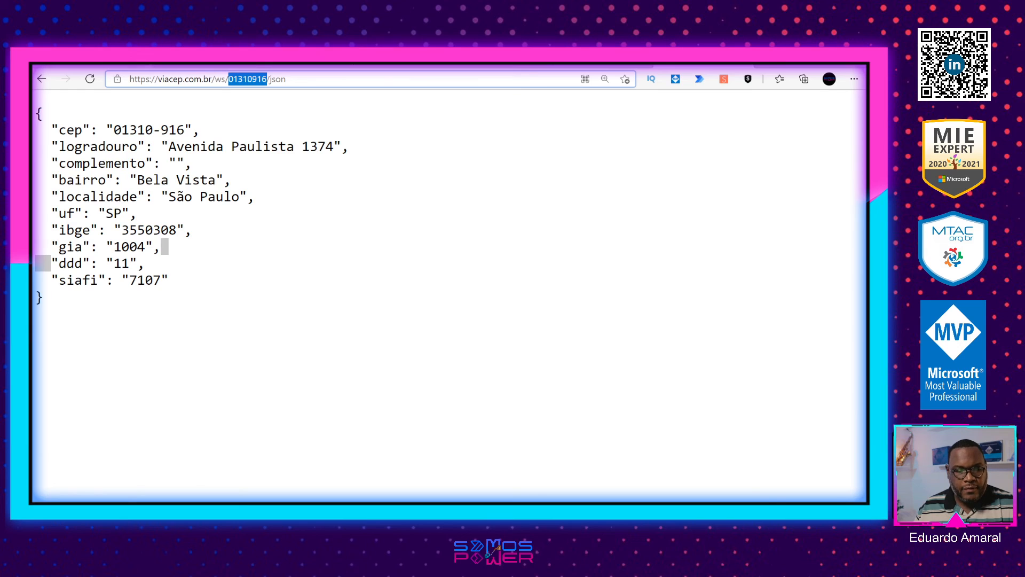
key(ctrl+c)
key(ctrl+shift+Tab)
click(683, 166)
key(ctrl+v)
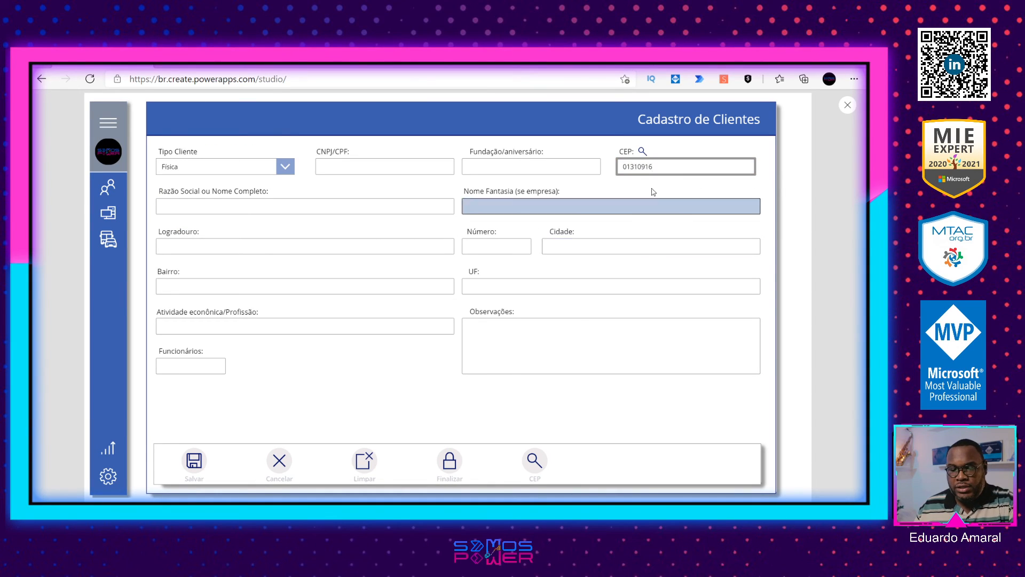
click(643, 152)
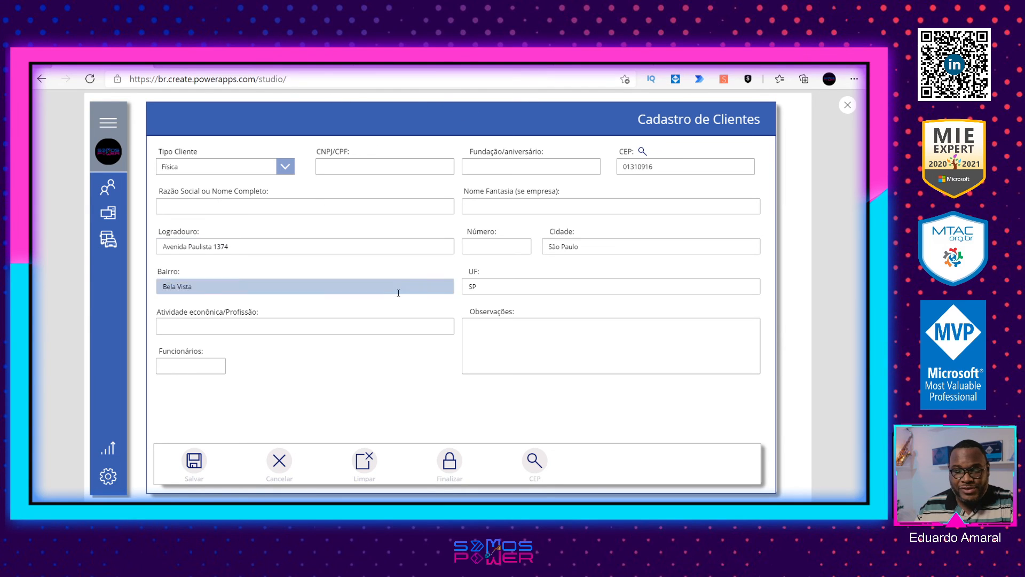
Step: Copy the CEP 01311-000 from the Bing results, enter it in the app's CEP field as 01311000, and run the lookup
click(609, 60)
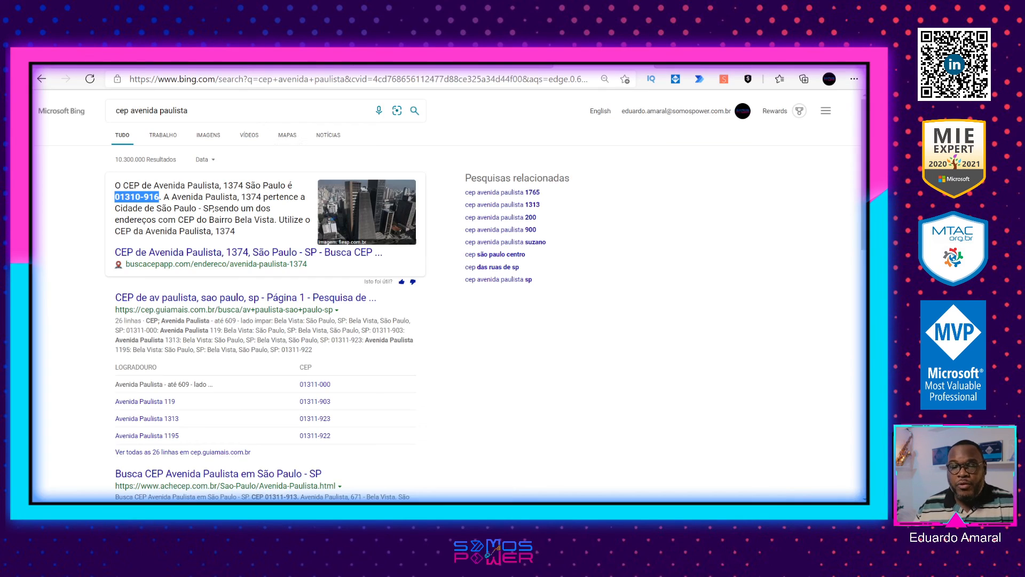
drag(334, 385, 300, 385)
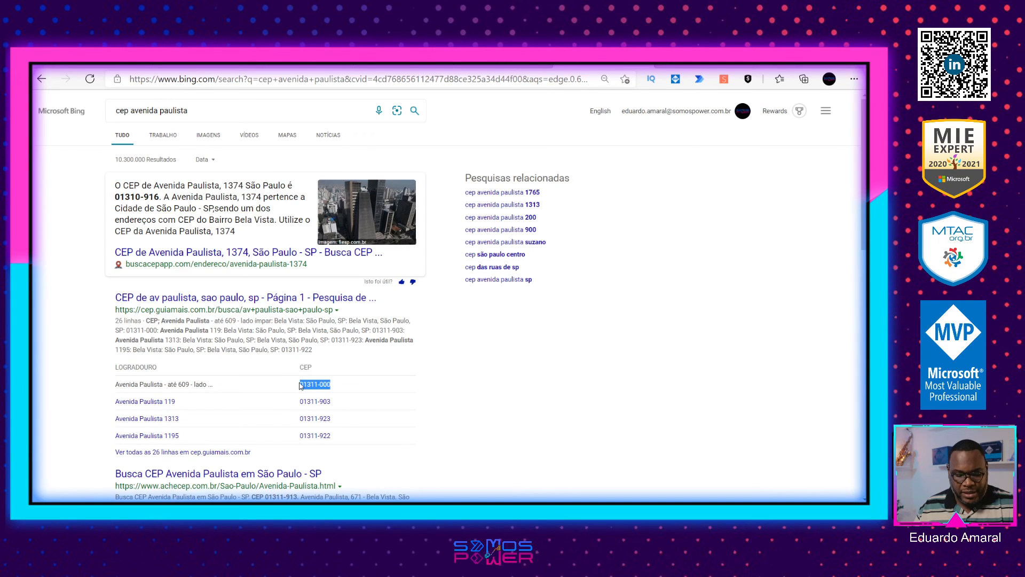
click(136, 60)
click(644, 165)
key(ctrl+a)
key(ctrl+v)
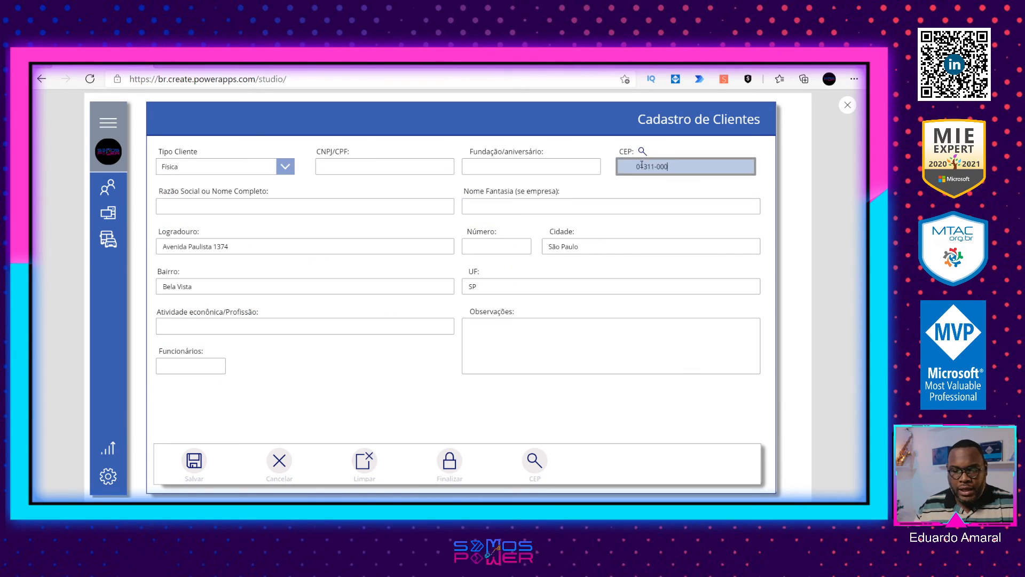
key(BackSpace)
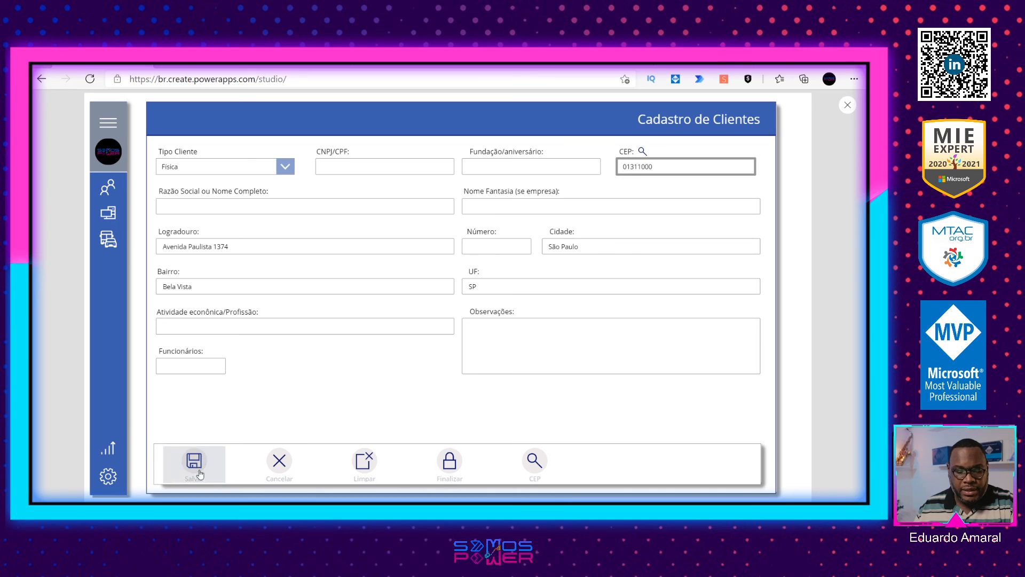
click(643, 151)
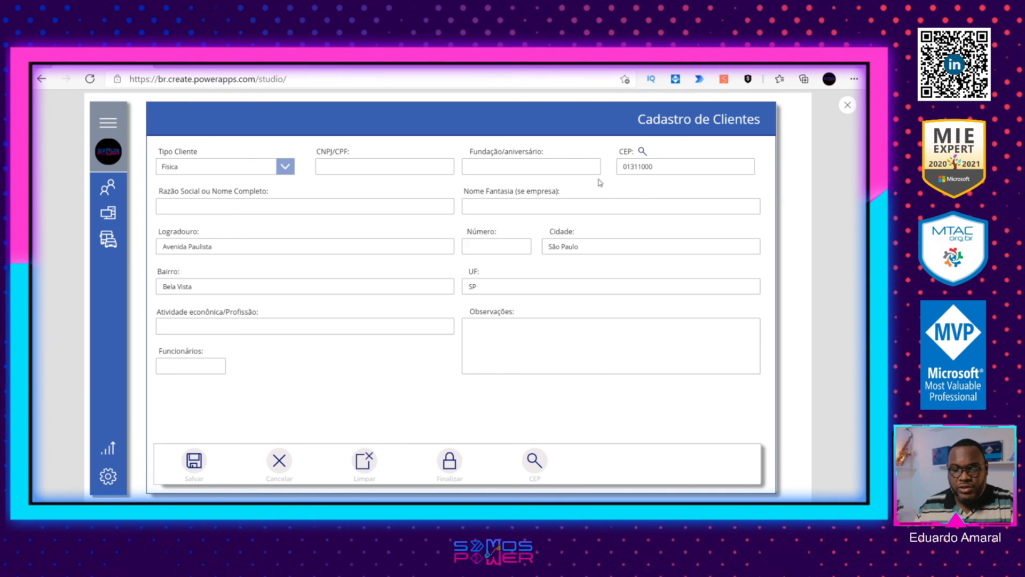
Step: Search Bing for "cep salvador" and copy the CEP 40470-630 from the featured result
click(604, 60)
drag(206, 104, 132, 97)
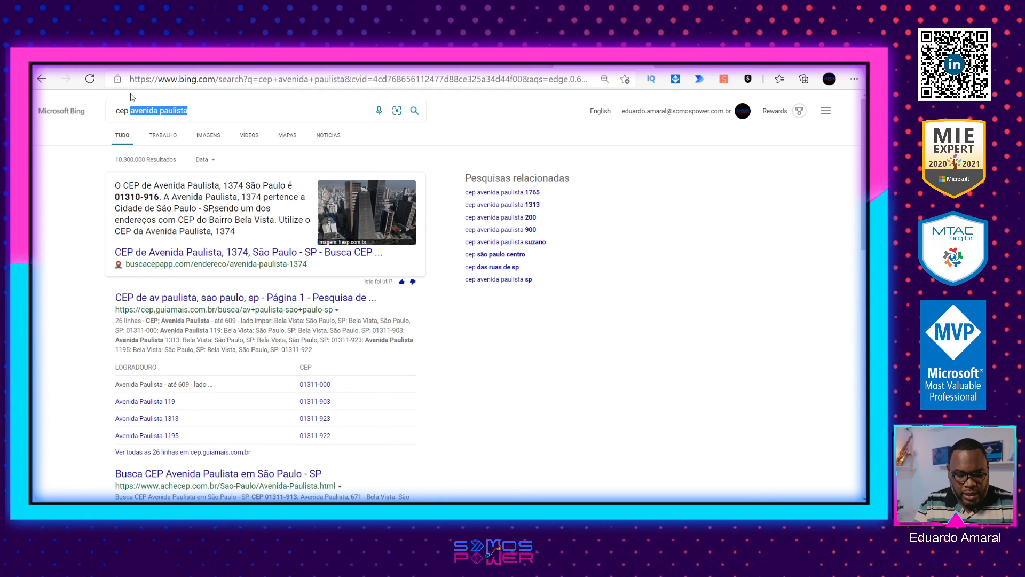
text(sa)
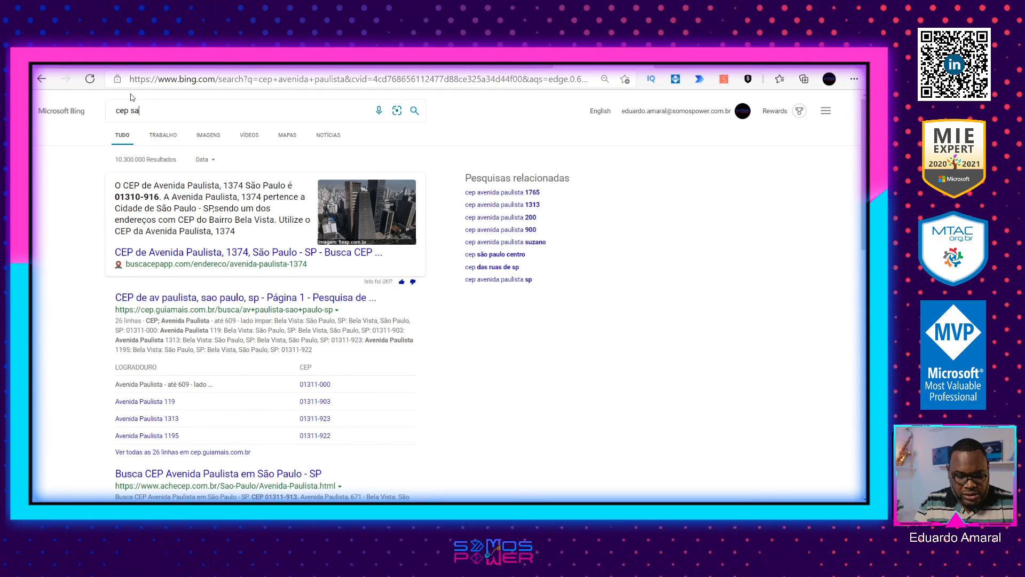
text(lvador)
key(Return)
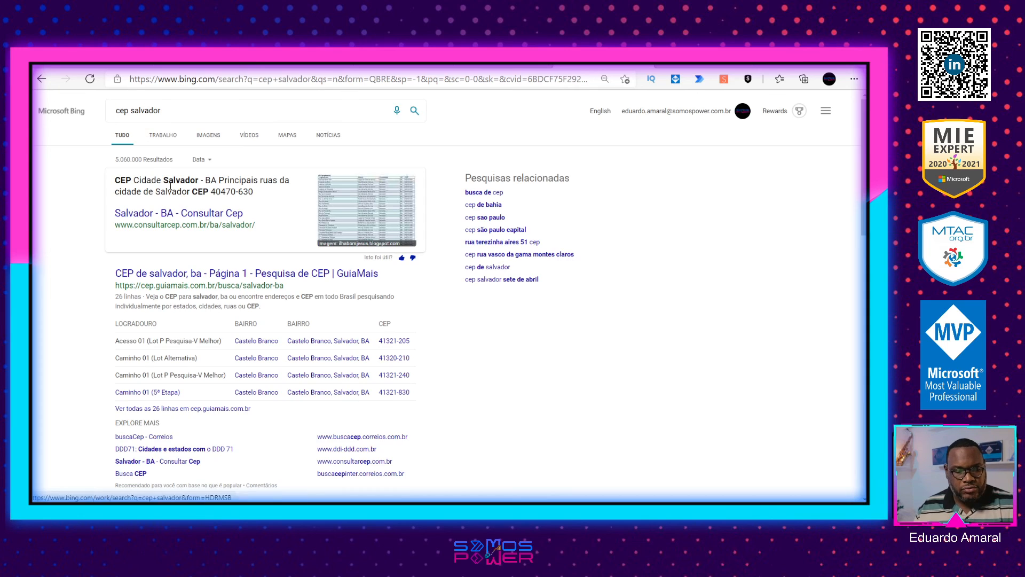
drag(254, 193, 211, 193)
click(210, 192)
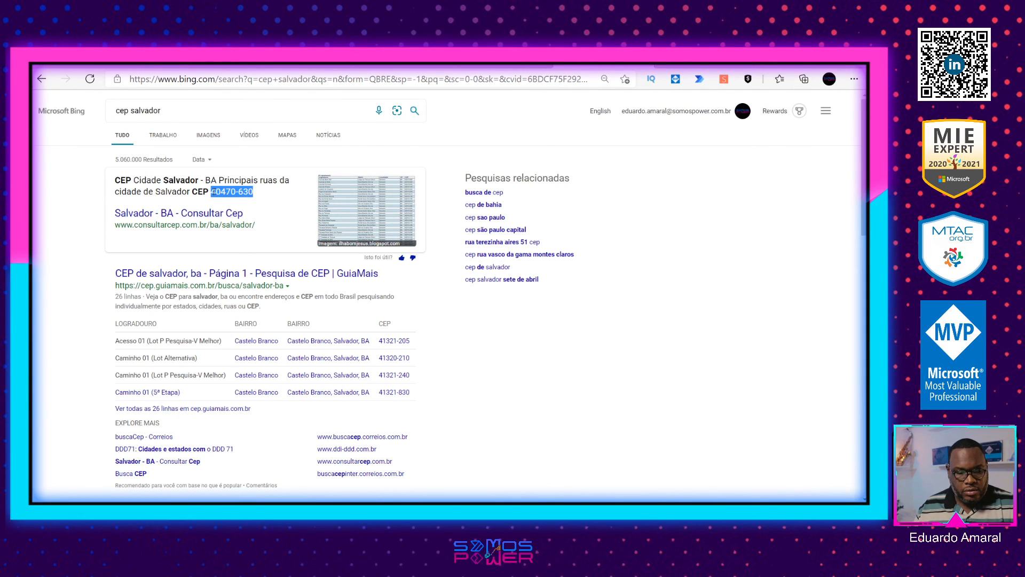
Step: Enter 40470630 in the CEP field of the app preview, run the lookup, and close the preview
click(99, 58)
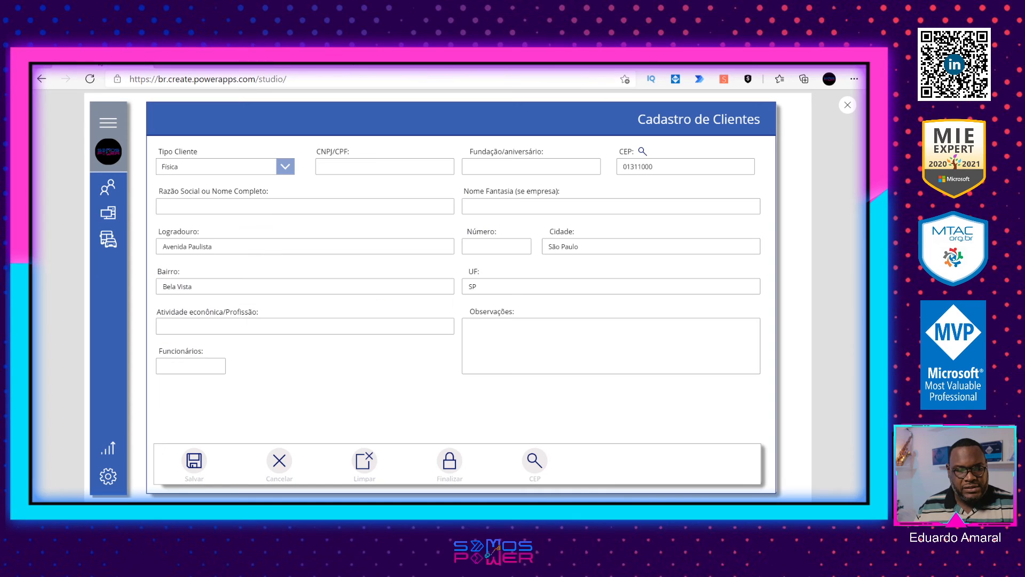
double_click(644, 166)
key(ctrl+v)
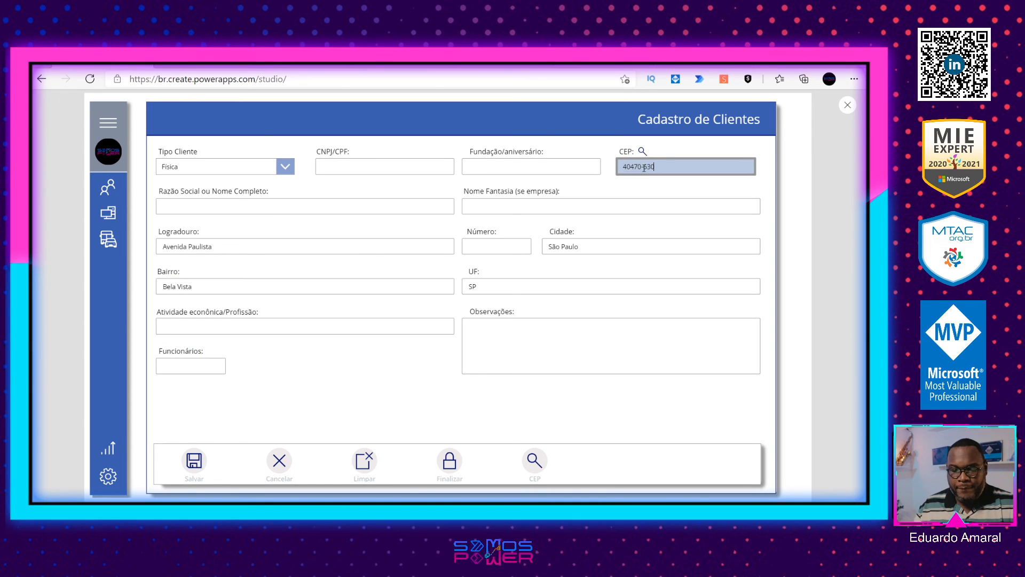
click(642, 151)
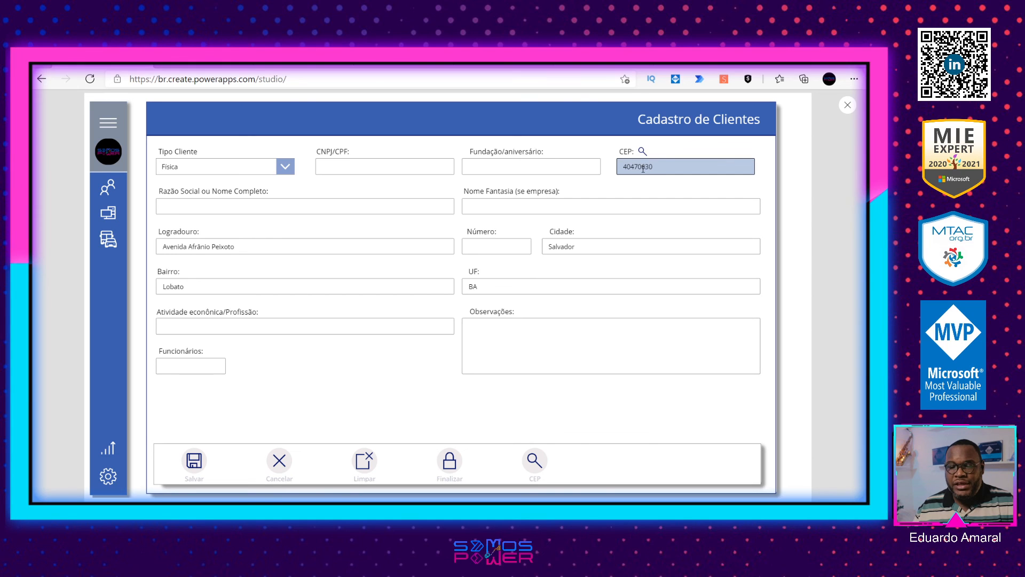
click(847, 105)
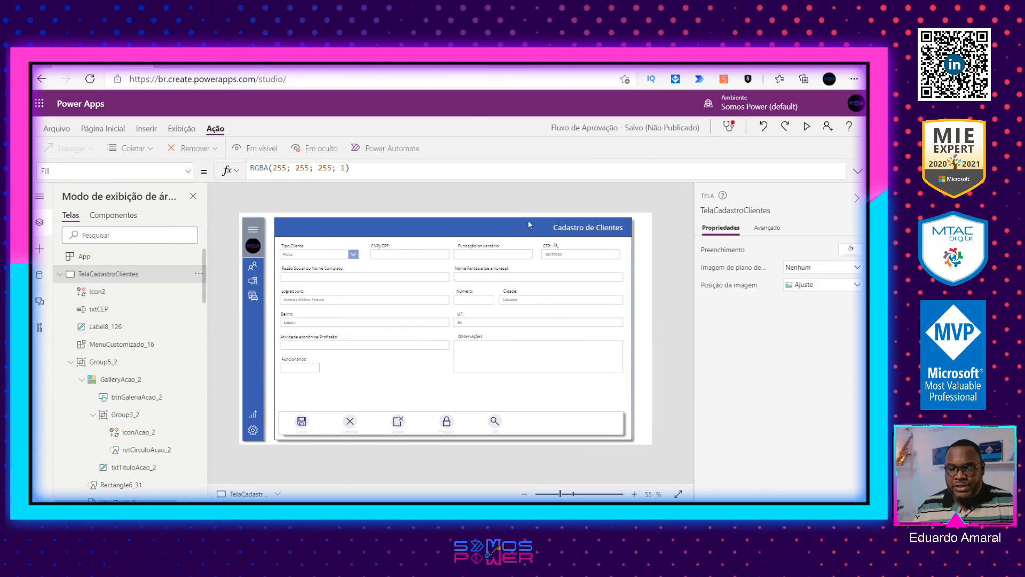
Step: Replace the CEP case's else notification in btnGaleriaAcao_2's OnSelect with Set(VarConsultaCEP;ConsultaCEP_2.Run(txtCEP.Text;txtCEP.Text)), copied from the search icon beside the CEP label
click(555, 247)
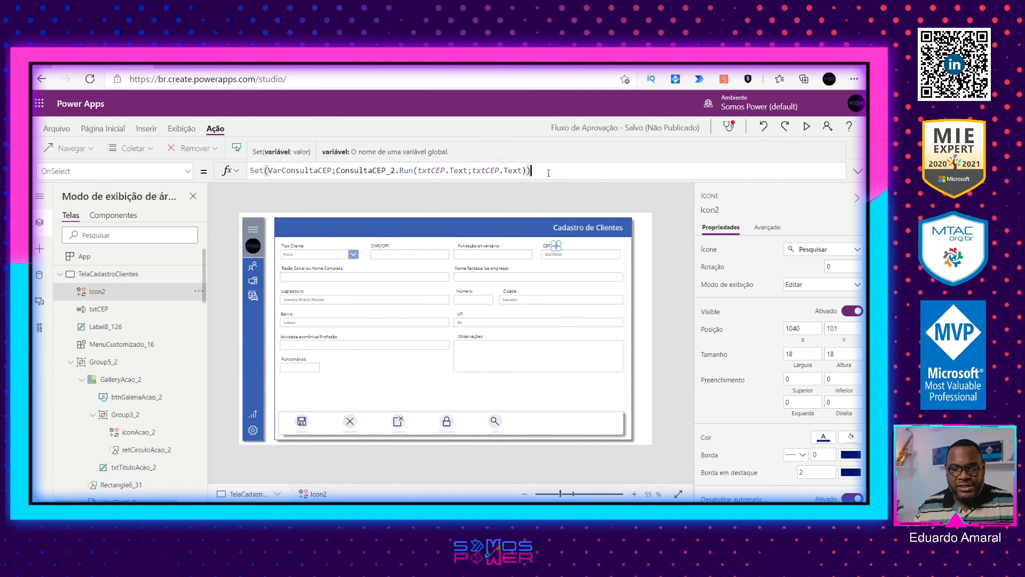
triple_click(255, 166)
key(ctrl+c)
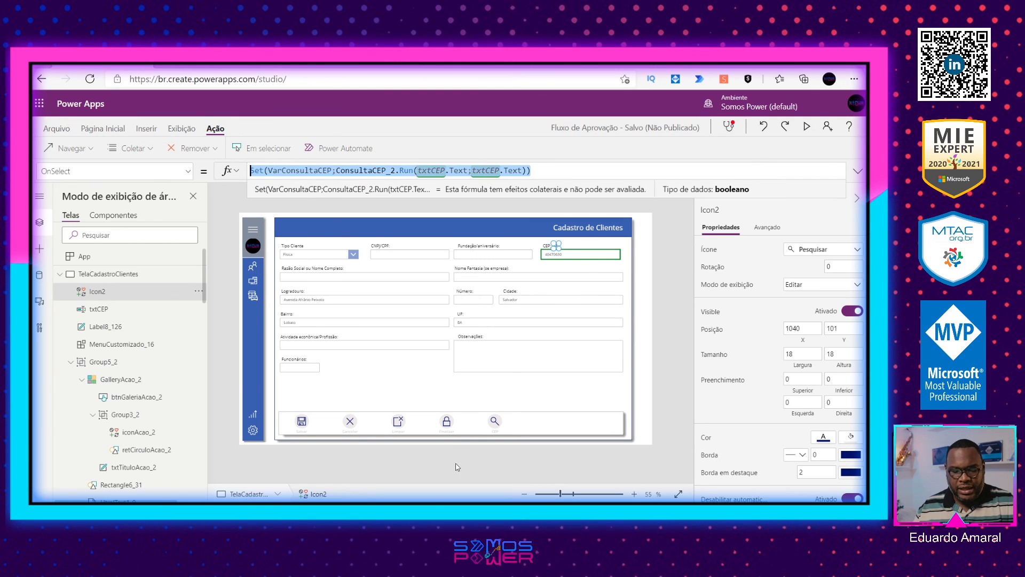
click(495, 424)
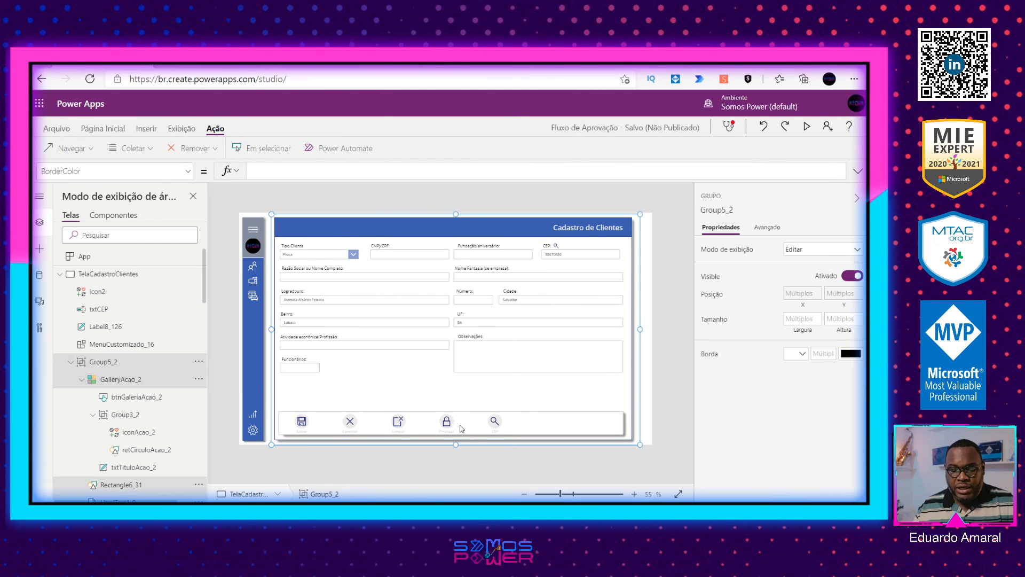
click(301, 424)
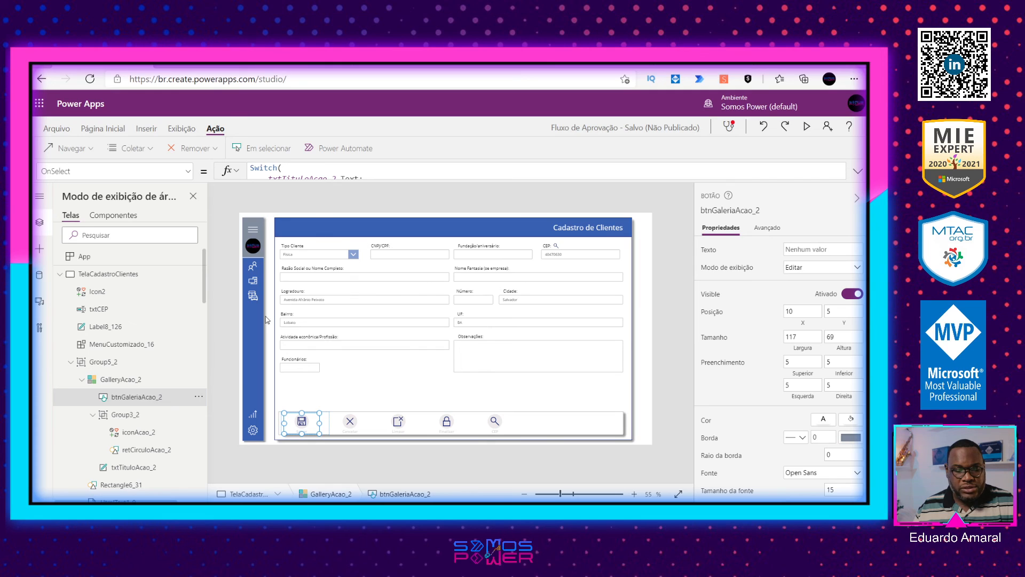
click(327, 175)
drag(320, 301, 313, 451)
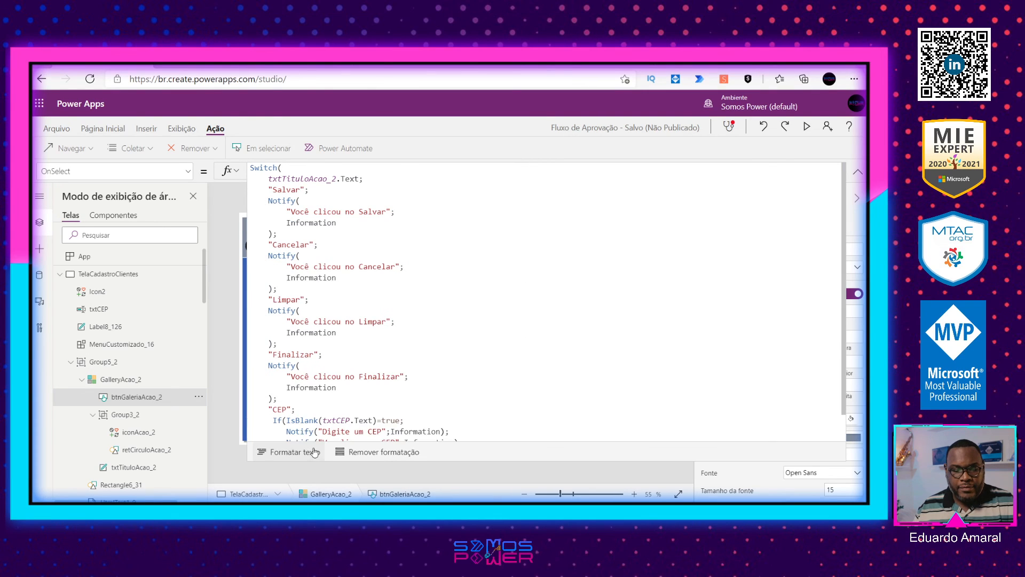
scroll(349, 392, down, 1)
drag(461, 415, 286, 415)
key(ctrl+v)
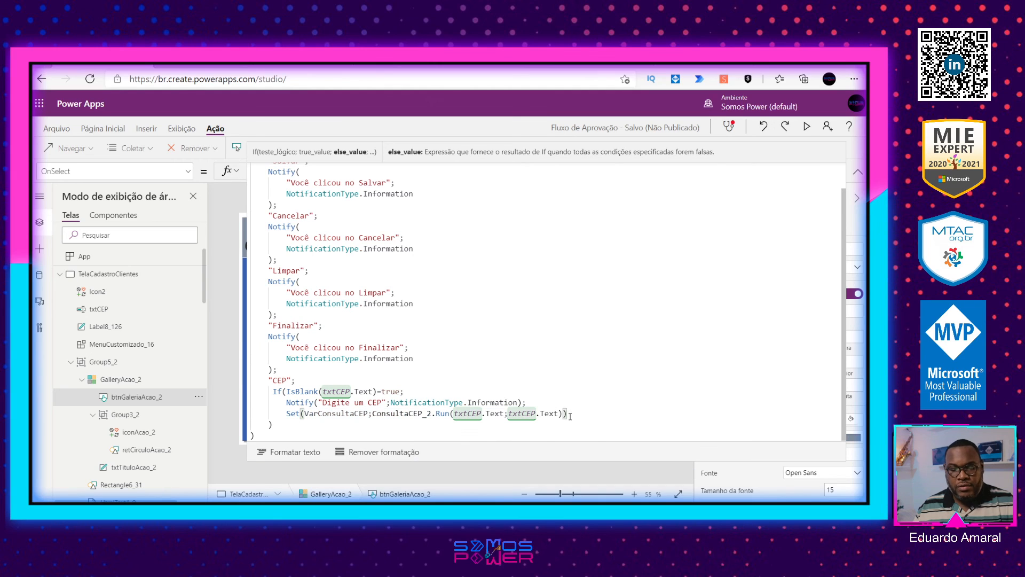
Step: Preview the app, clear the CEP field, run the gallery's CEP action with it empty, and dismiss the notification
click(806, 127)
click(647, 167)
key(ctrl+a)
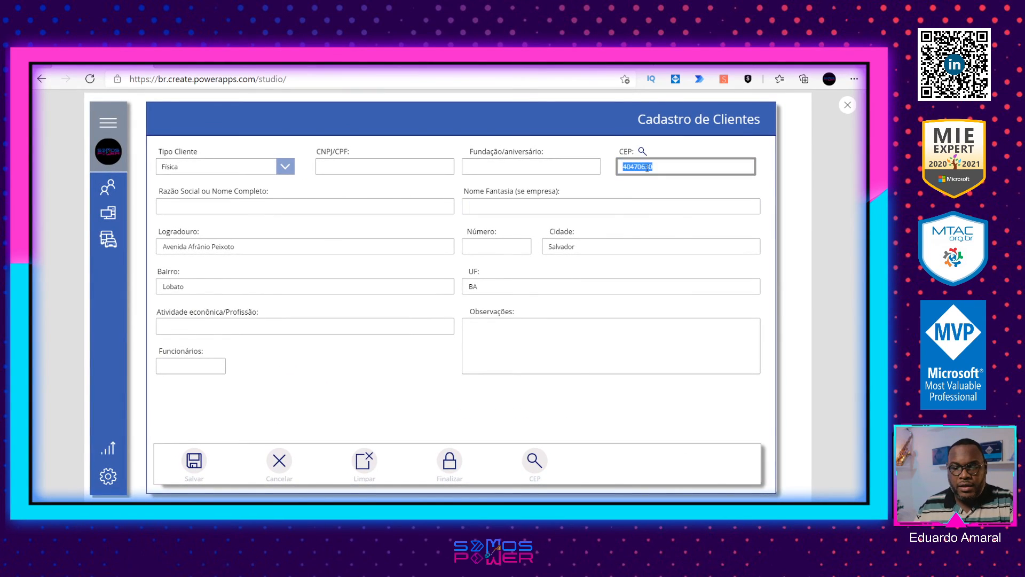
key(BackSpace)
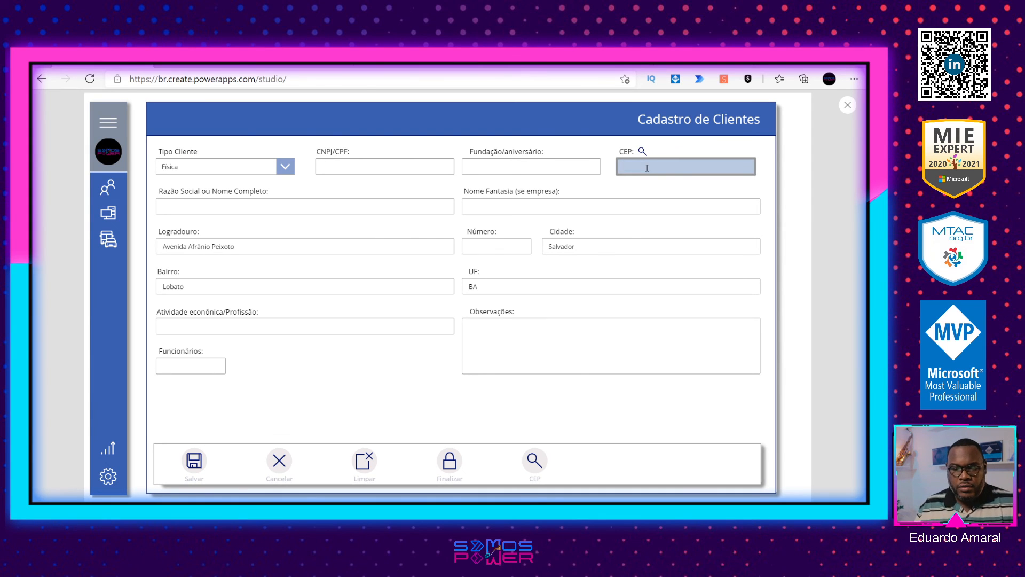
click(536, 462)
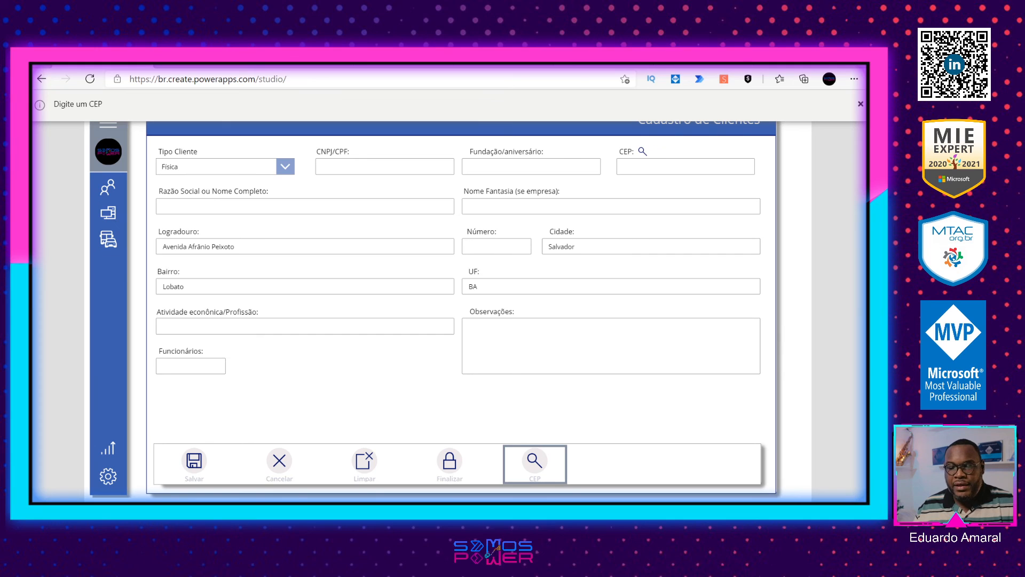
click(858, 106)
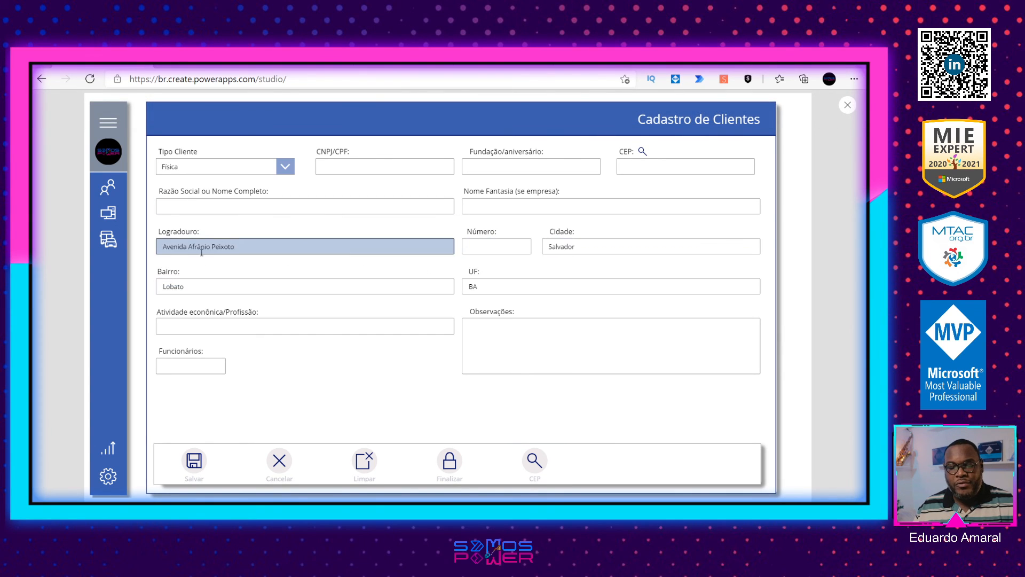
Step: Enter 40470630 in the empty CEP field and run the lookup with the gallery's CEP action
click(649, 168)
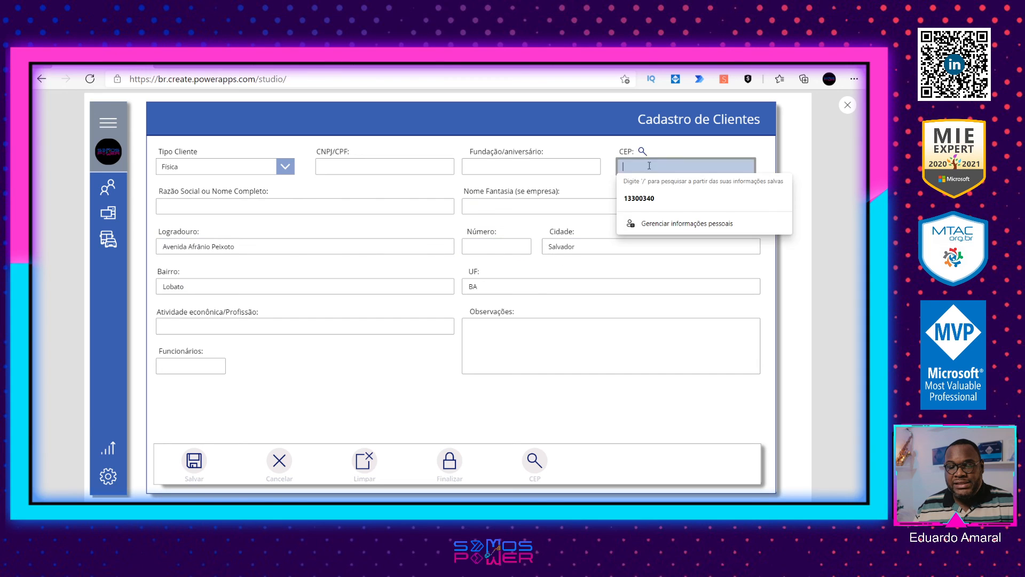
click(651, 192)
click(531, 460)
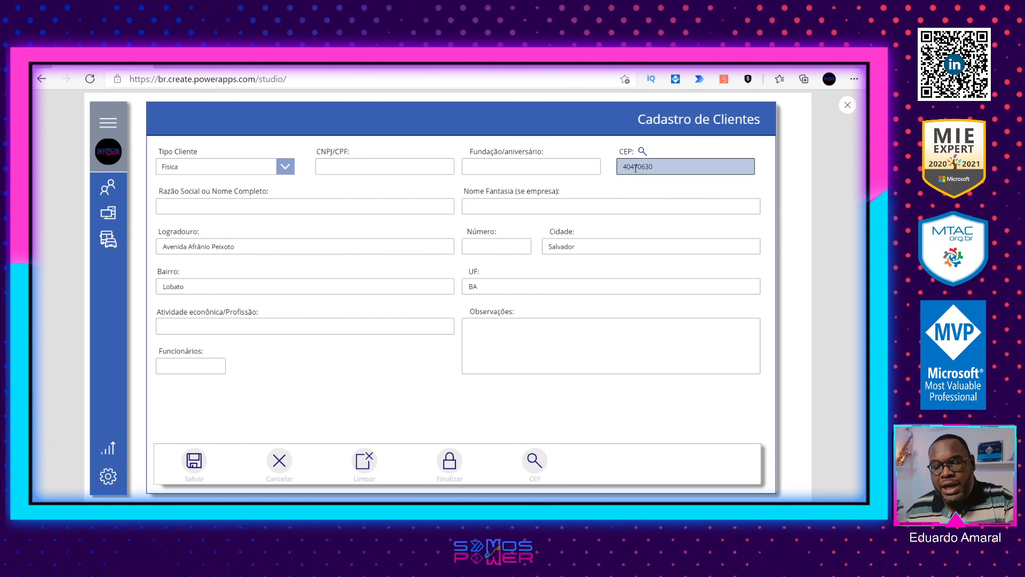
Step: Copy 01001000 from the ViaCEP URL in the browser, replace the app's CEP value with it, and run the gallery's CEP action
click(700, 60)
click(624, 61)
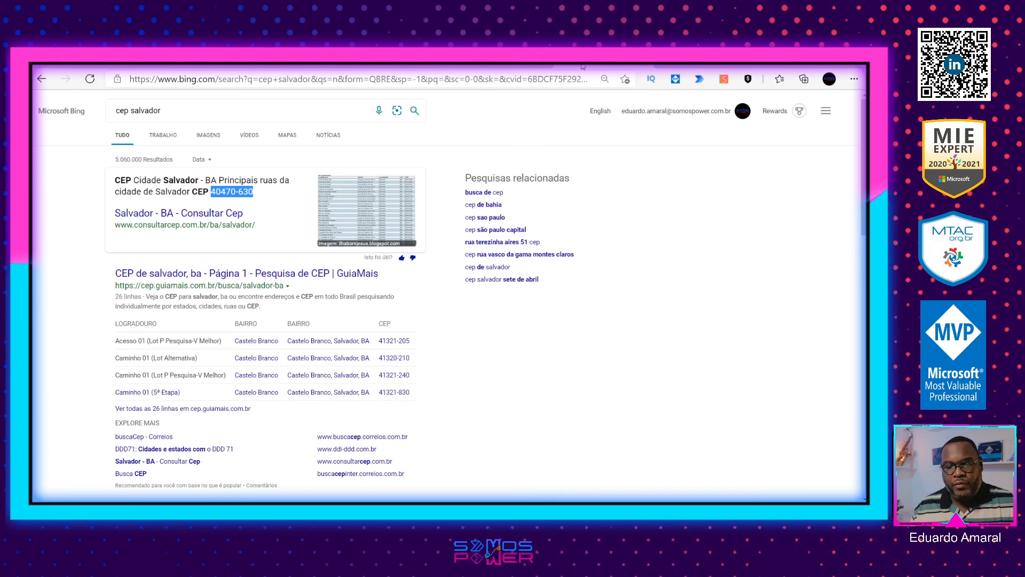
click(701, 60)
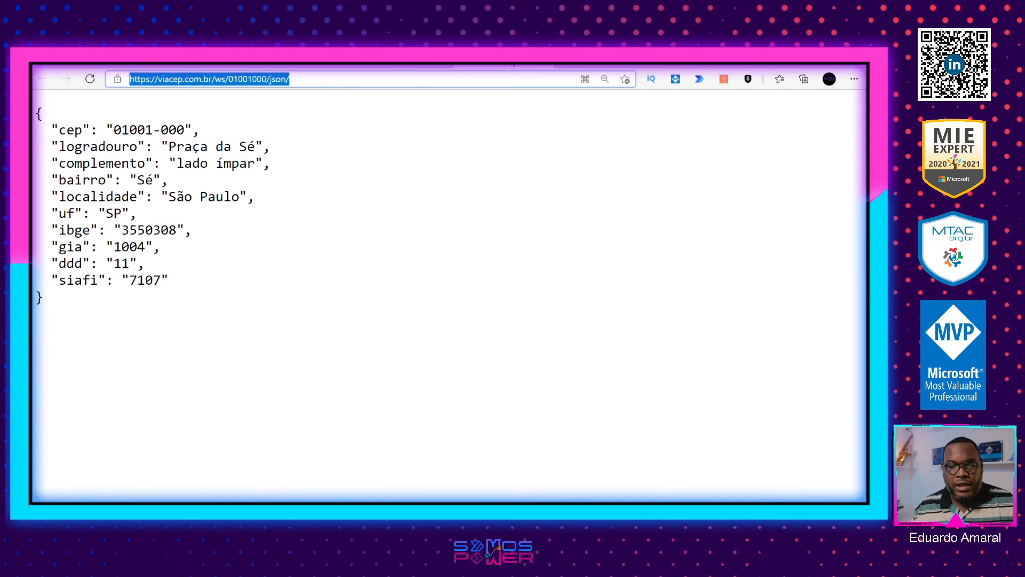
double_click(251, 79)
key(ctrl+c)
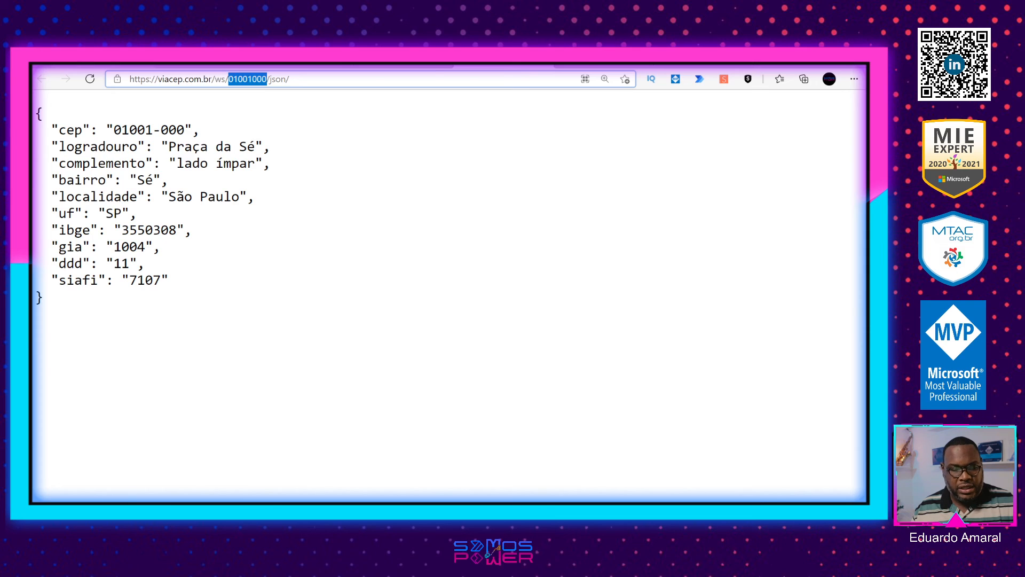
click(122, 60)
double_click(649, 166)
key(ctrl+v)
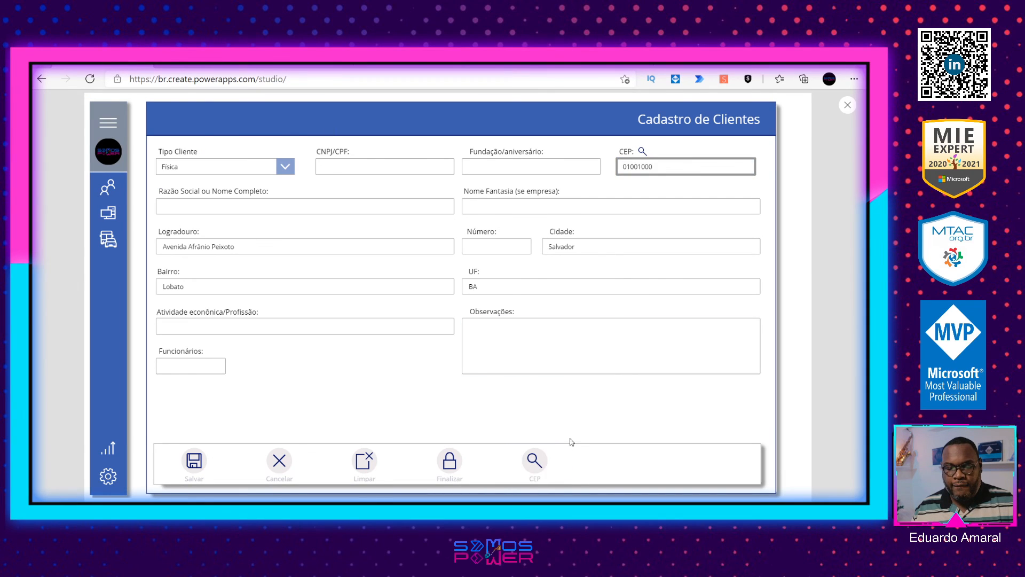
click(534, 459)
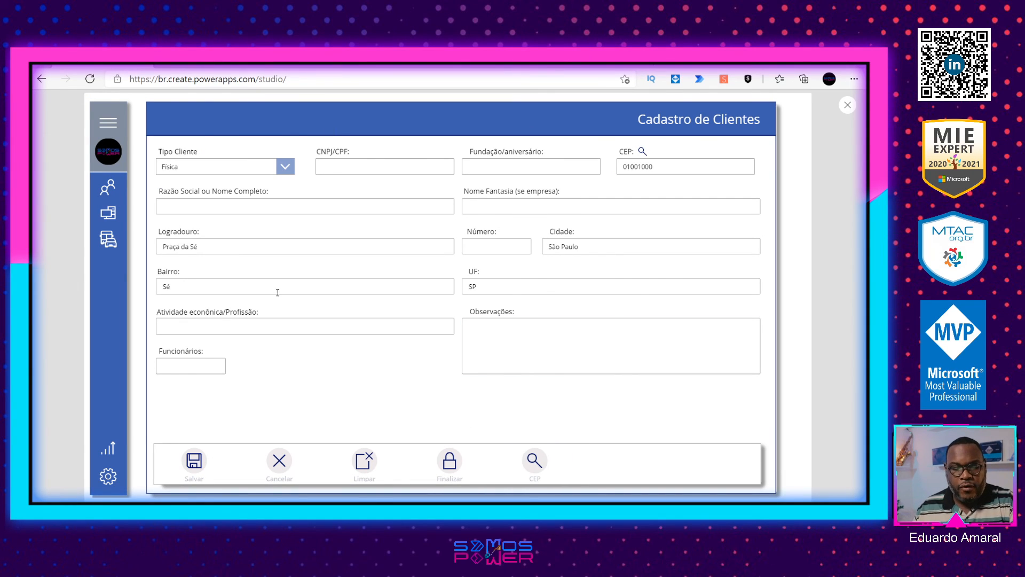